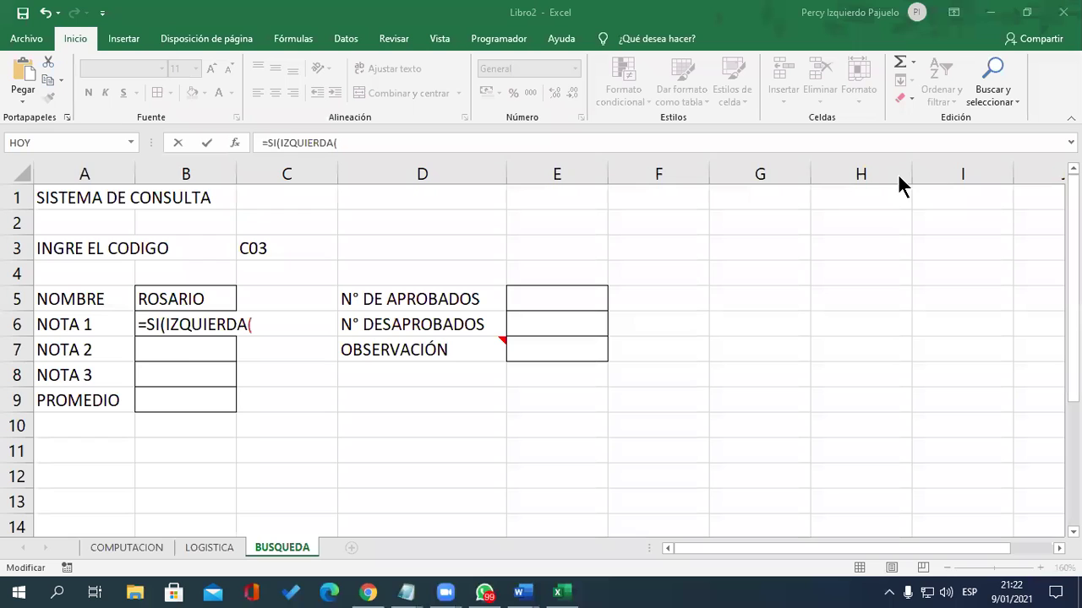
In B6, build =SI(IZQUIERDA(C3,1)="C", and insert BUSCARV from the function suggestions.
left_click(277, 244)
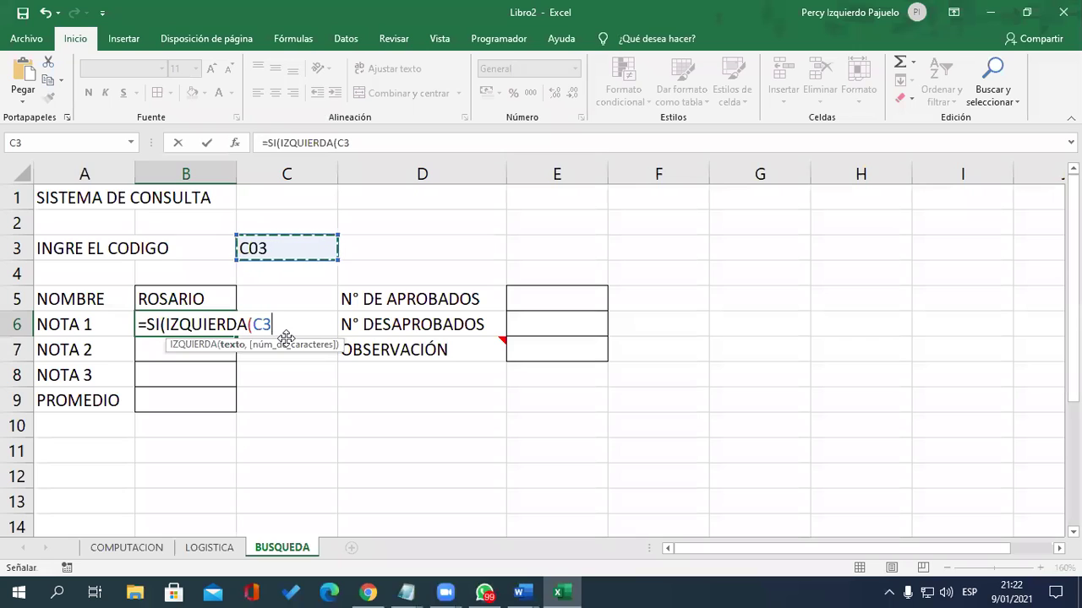
type(",1")
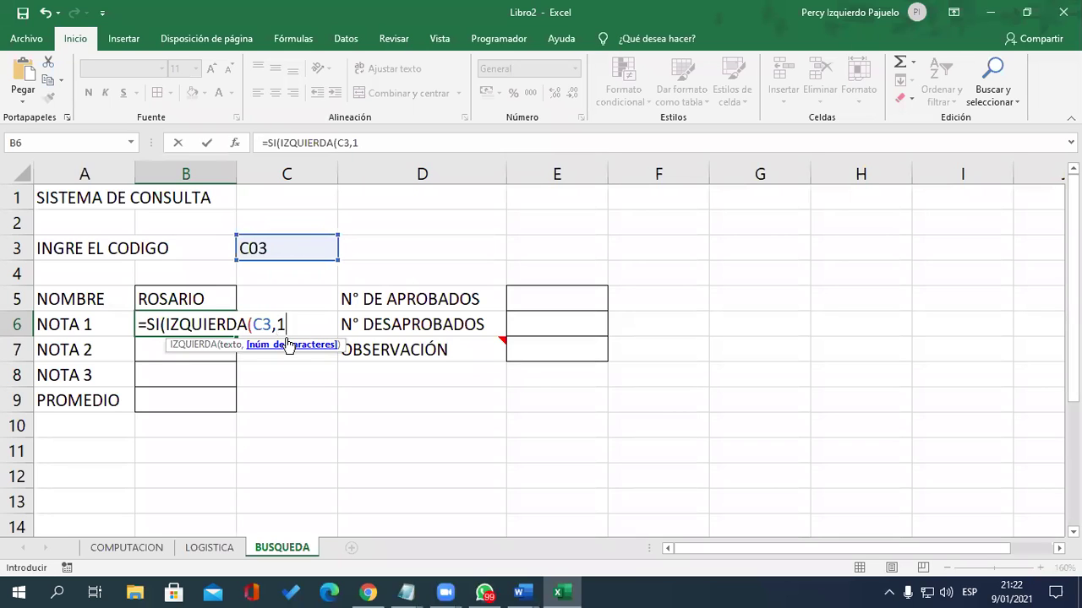
type(")")
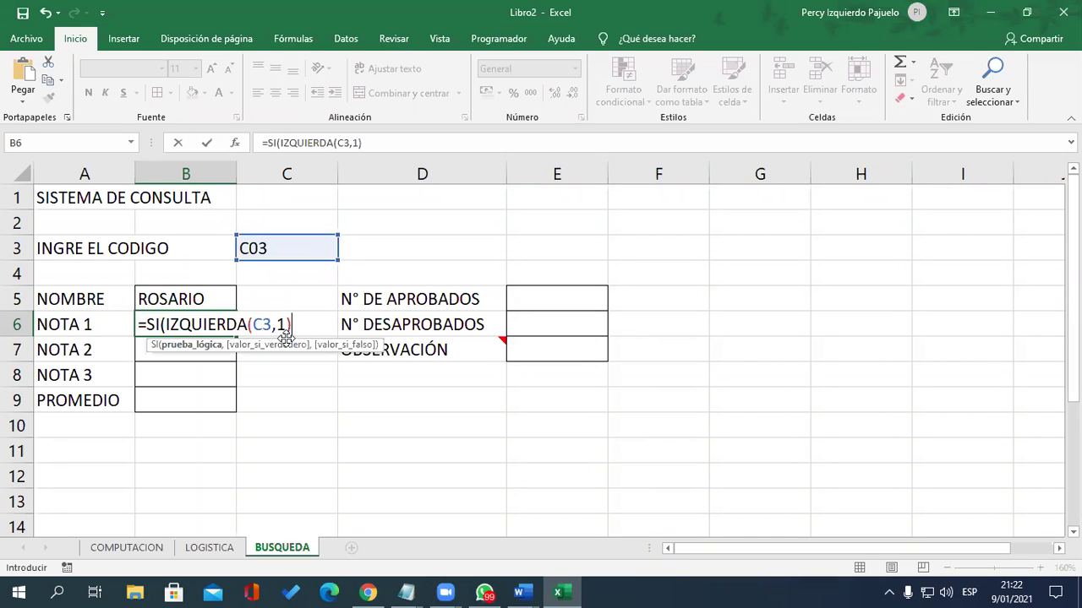
type("=")
type("\"C")
type("\"")
type(",")
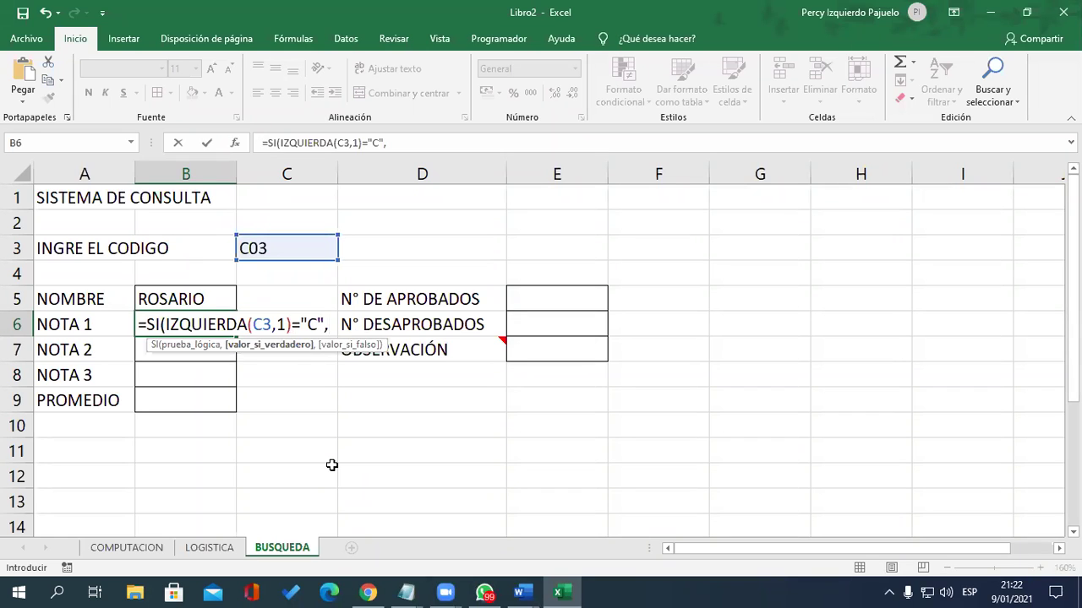
type("buscar")
key("Down")
key("Down")
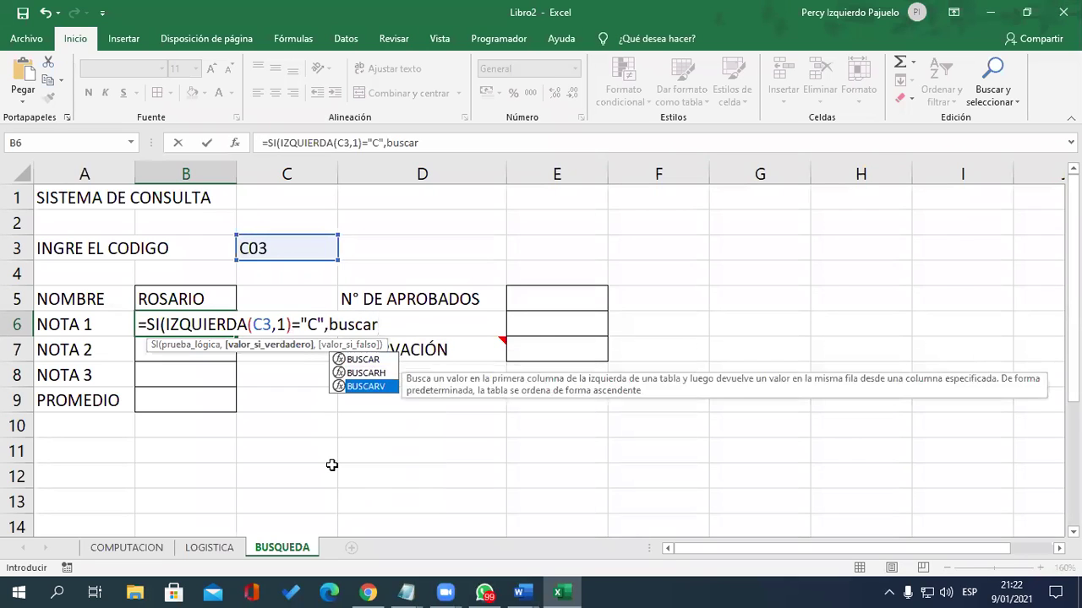
key("Tab")
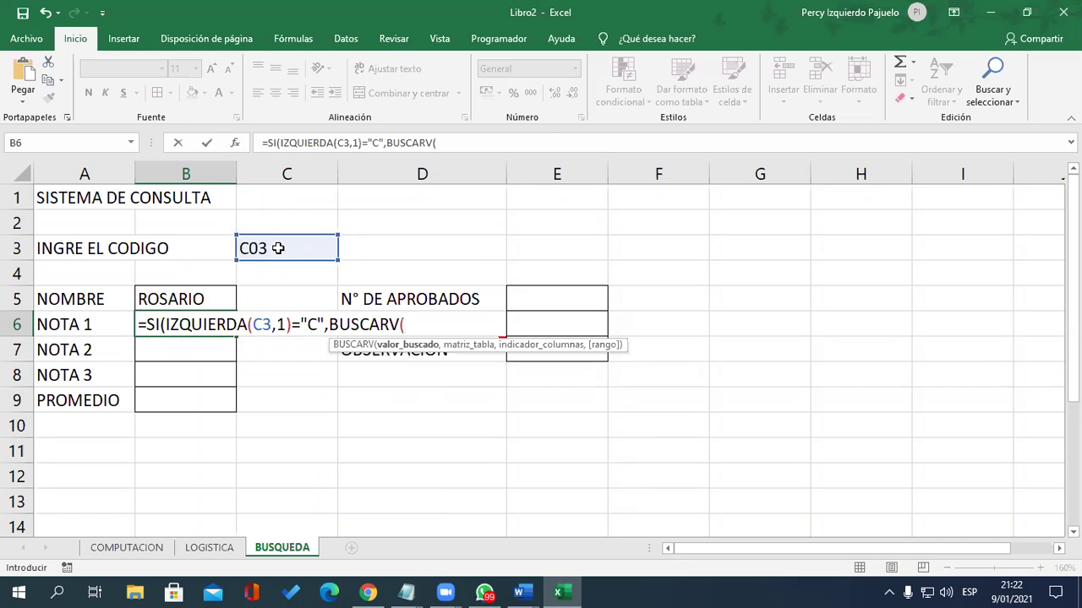
Add BUSCARV(C3,COMPUTACION,3,0) as the true branch of the B6 formula.
left_click(277, 247)
type(",")
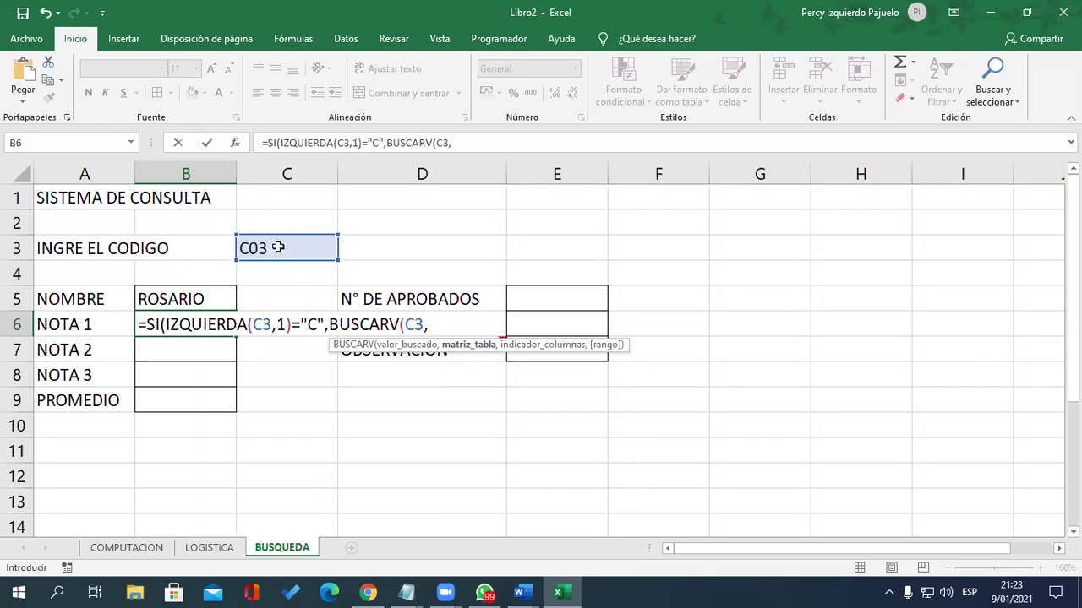
type("com")
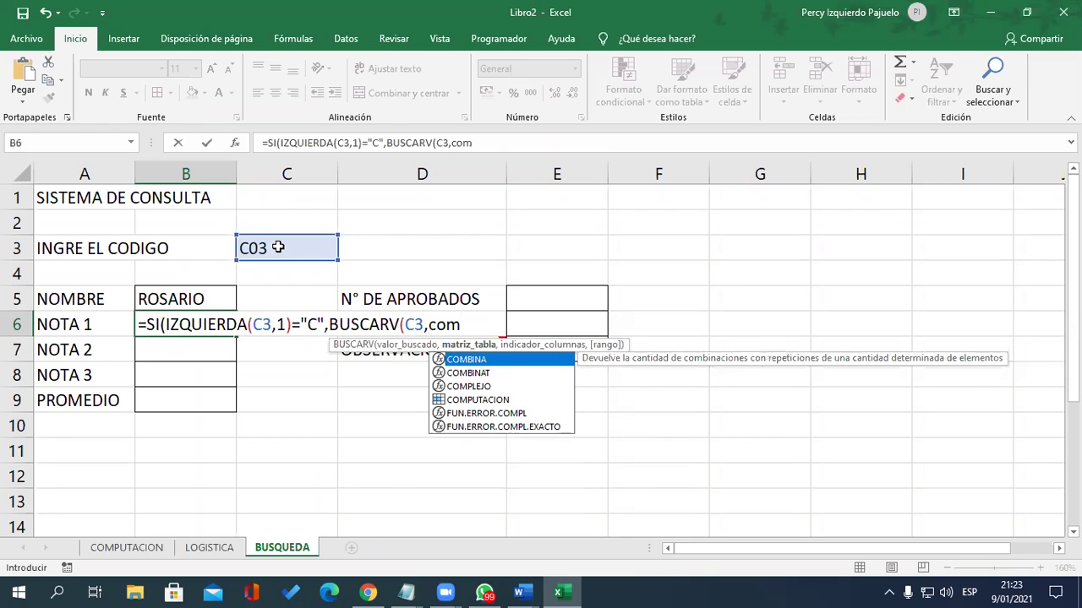
key("Down")
key("Down")
key("Down")
key("Tab")
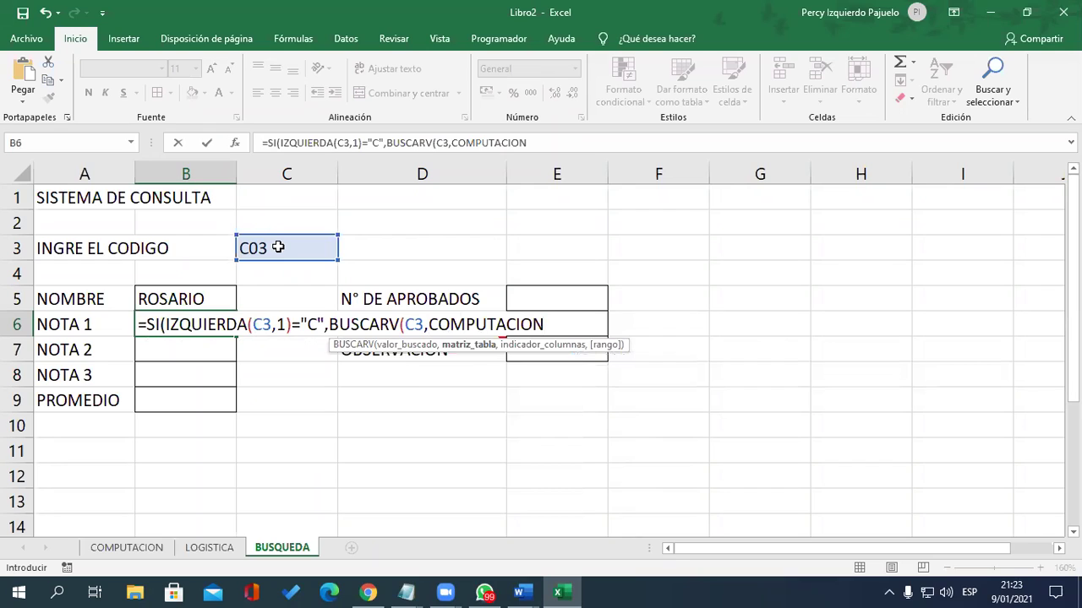
type(",")
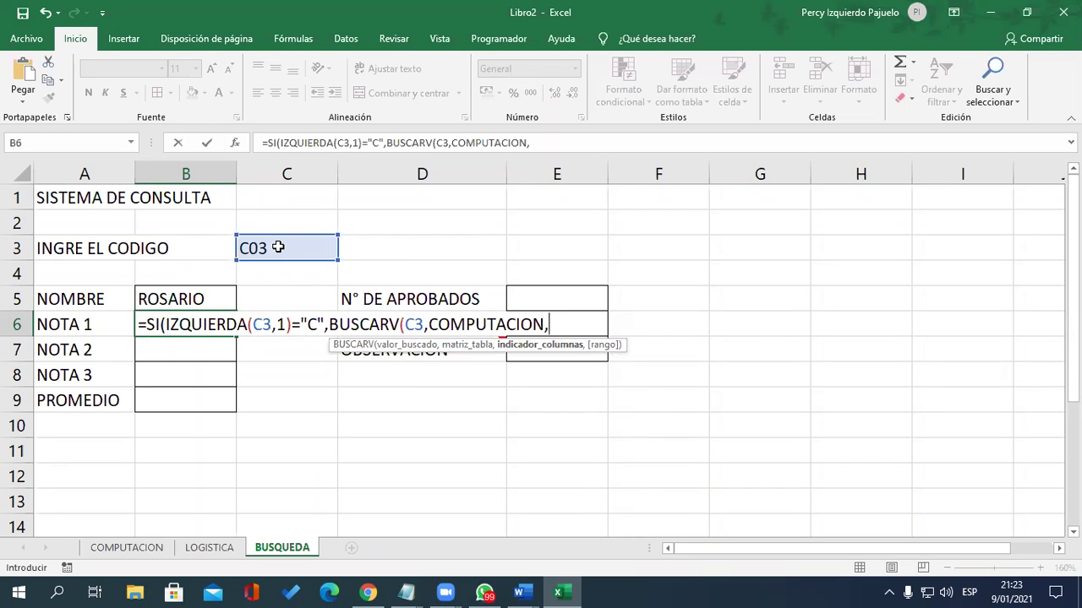
type("3,0)")
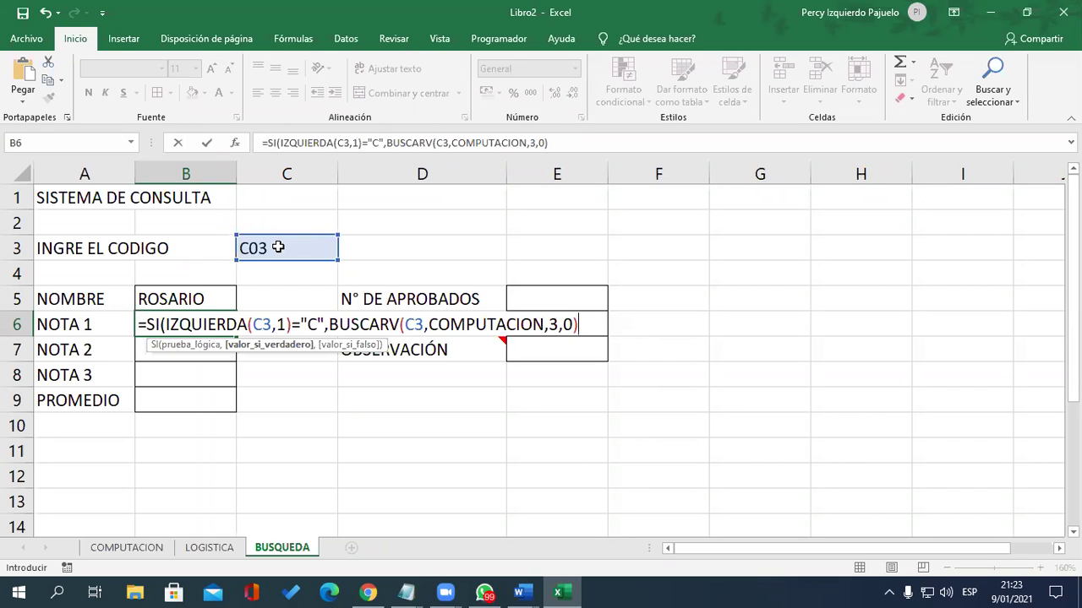
Add BUSCARV(C3,LOGISTICA,3,0) as the false branch and close the SI.
type(",")
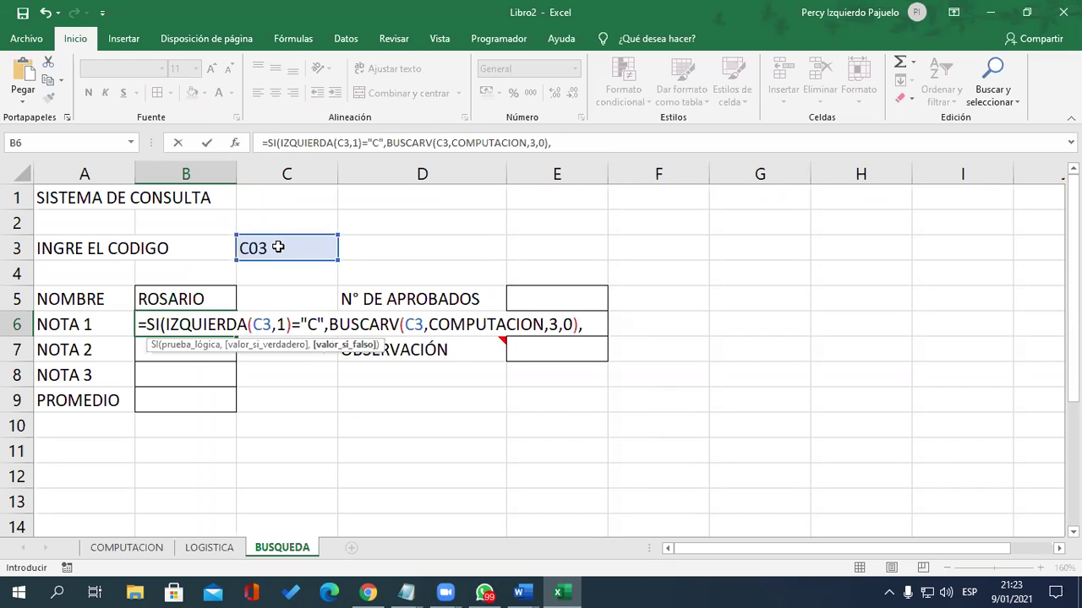
type("busc")
key("Down")
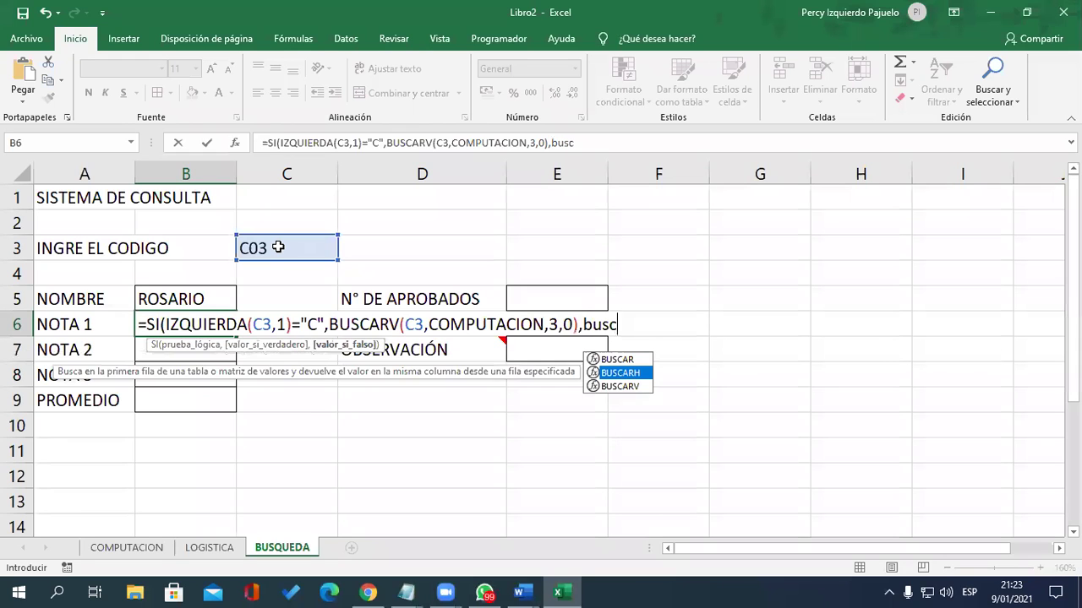
key("Down")
key("Tab")
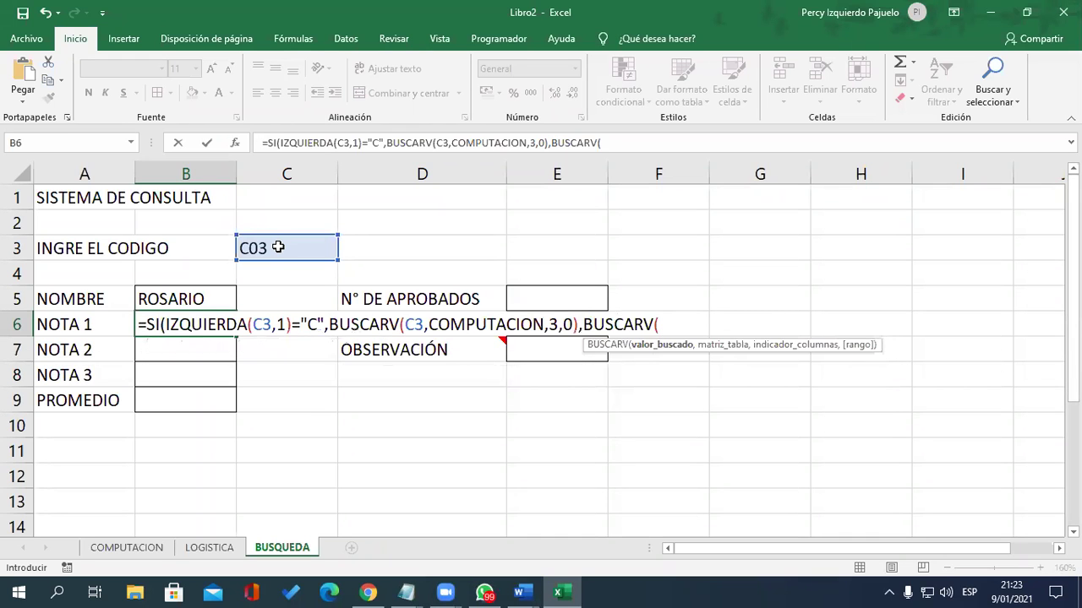
left_click(297, 247)
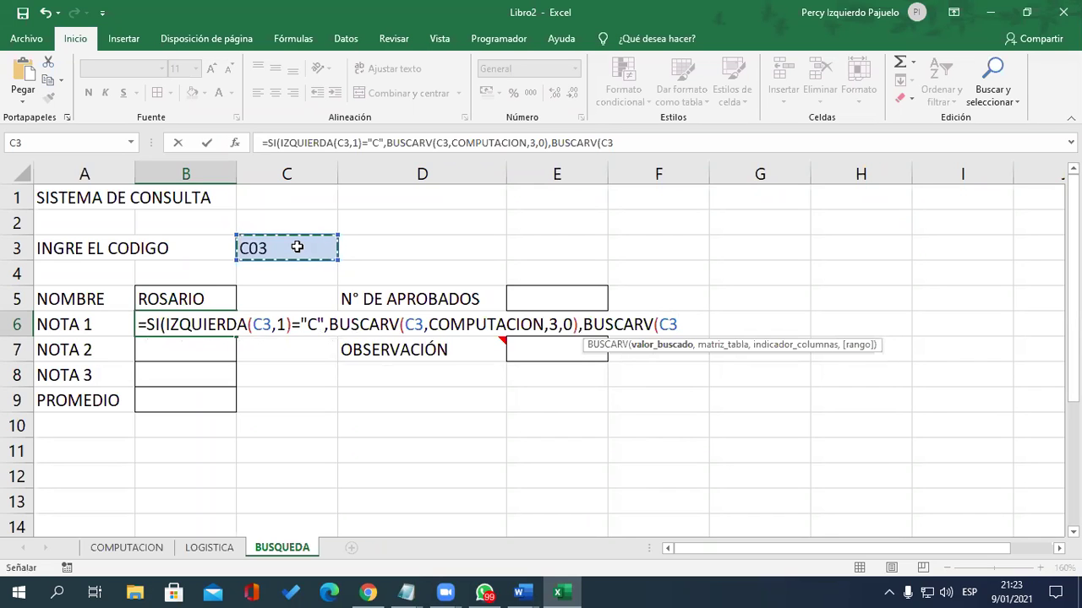
type(",logi")
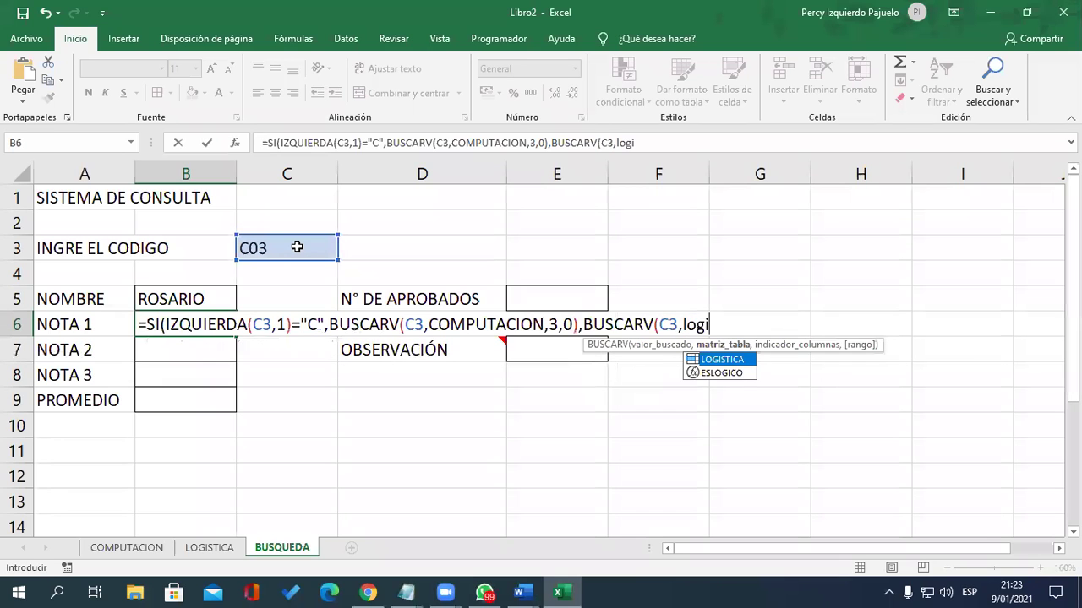
key("Tab")
type(",")
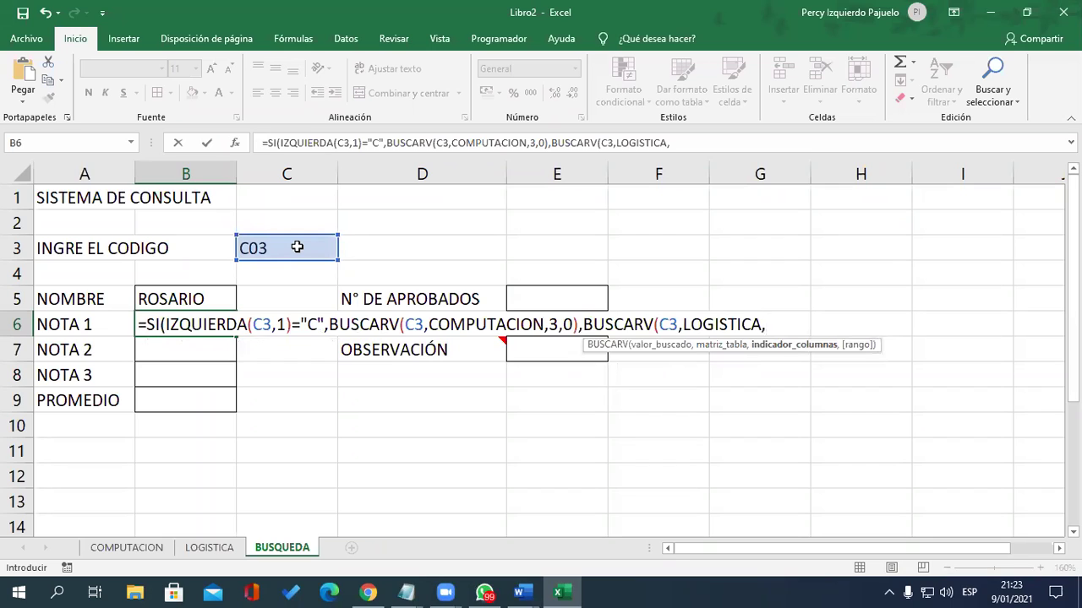
type("3,0))")
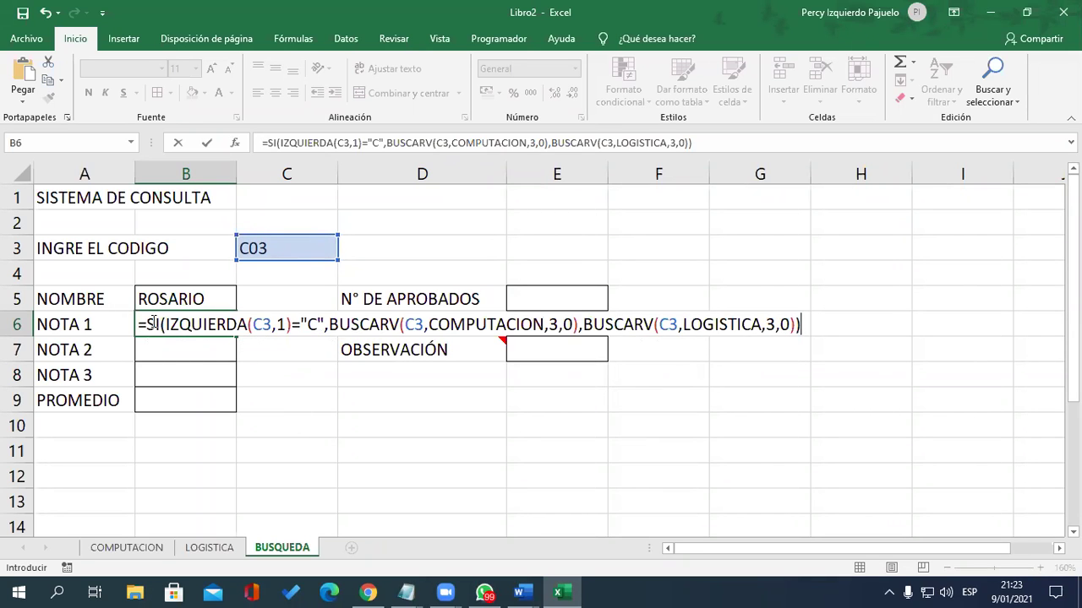
left_click_drag(165, 325, 292, 325)
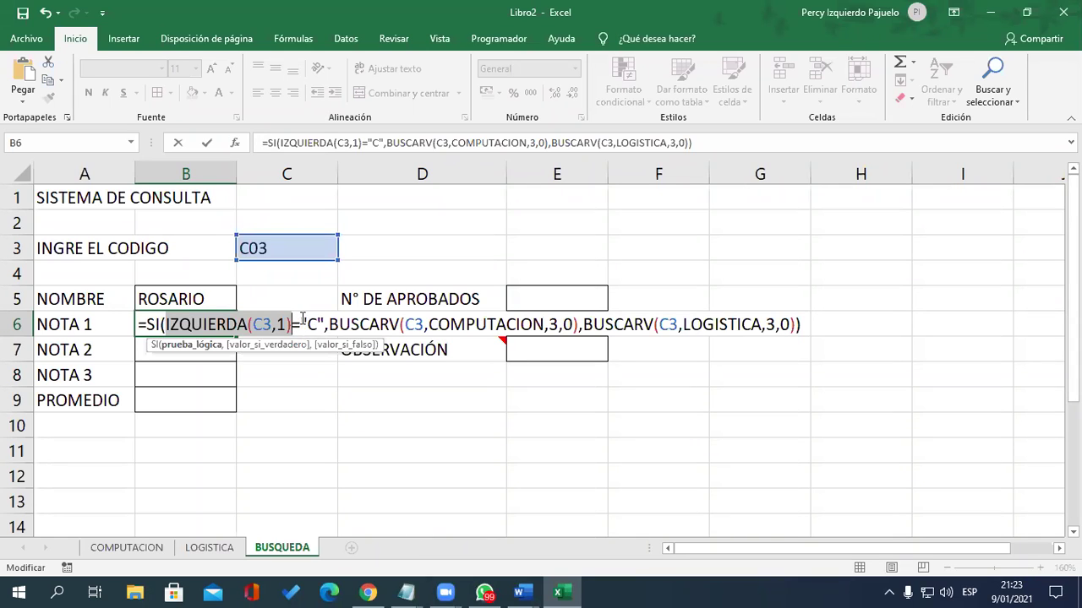
left_click_drag(300, 324, 325, 323)
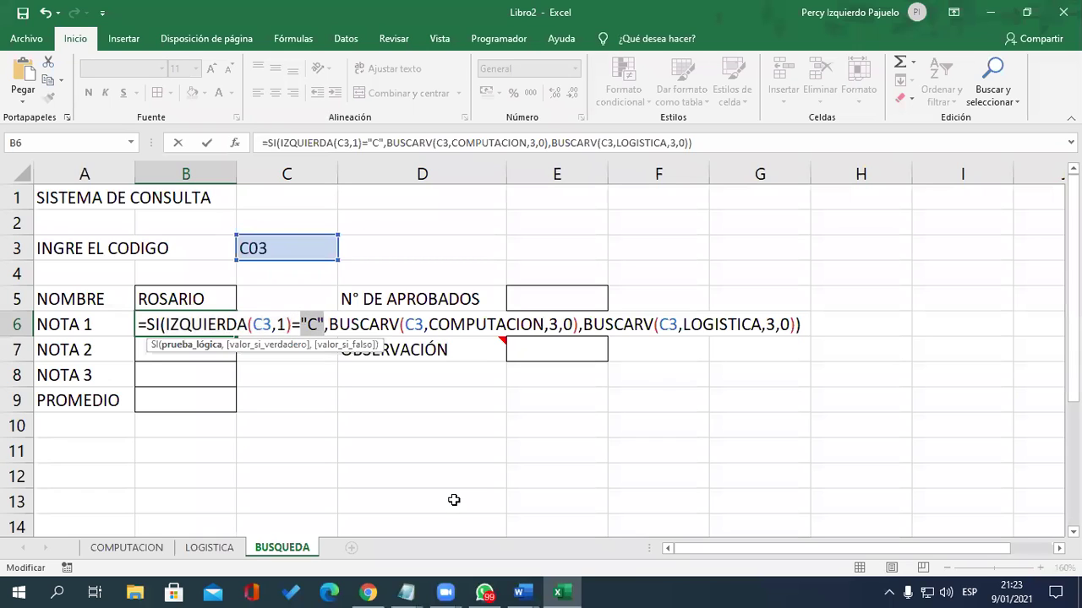
left_click_drag(327, 324, 579, 324)
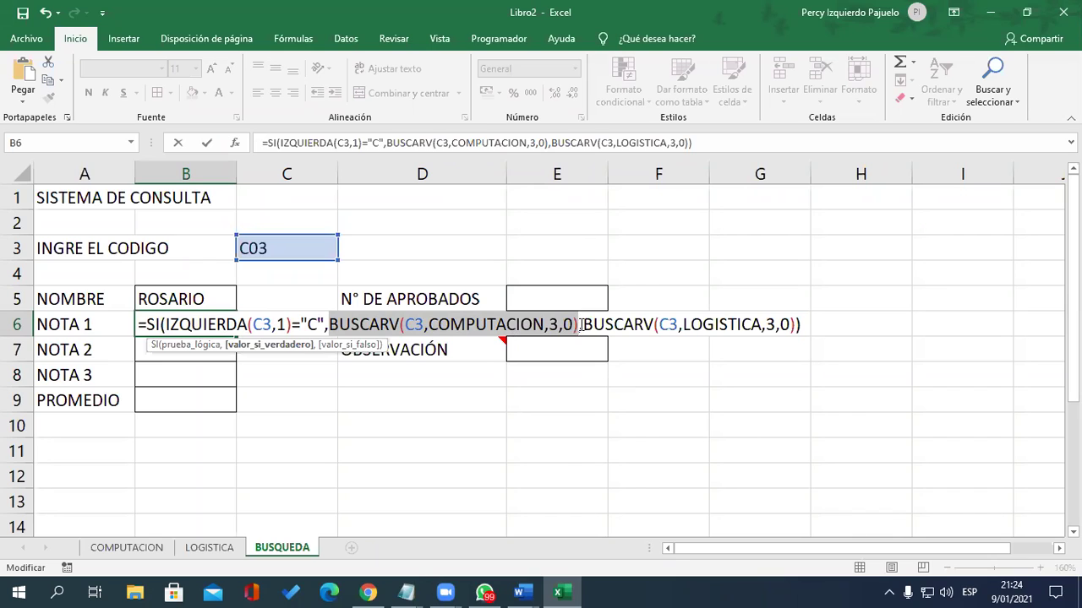
left_click_drag(579, 325, 800, 324)
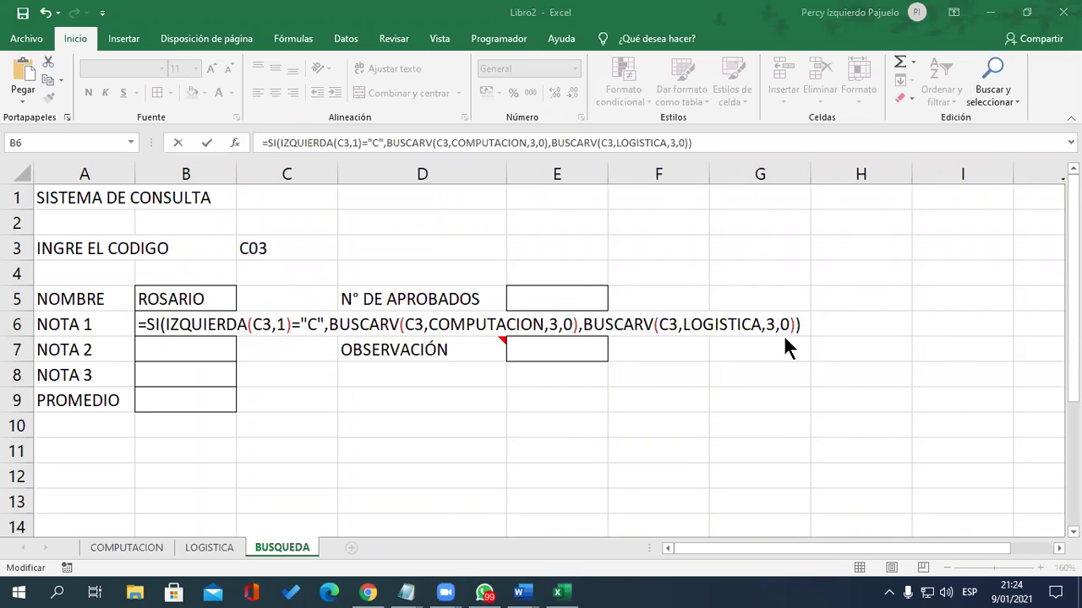
Check the second C3 reference and enter the B6 formula, giving NOTA 1 of 12.
left_click(808, 323)
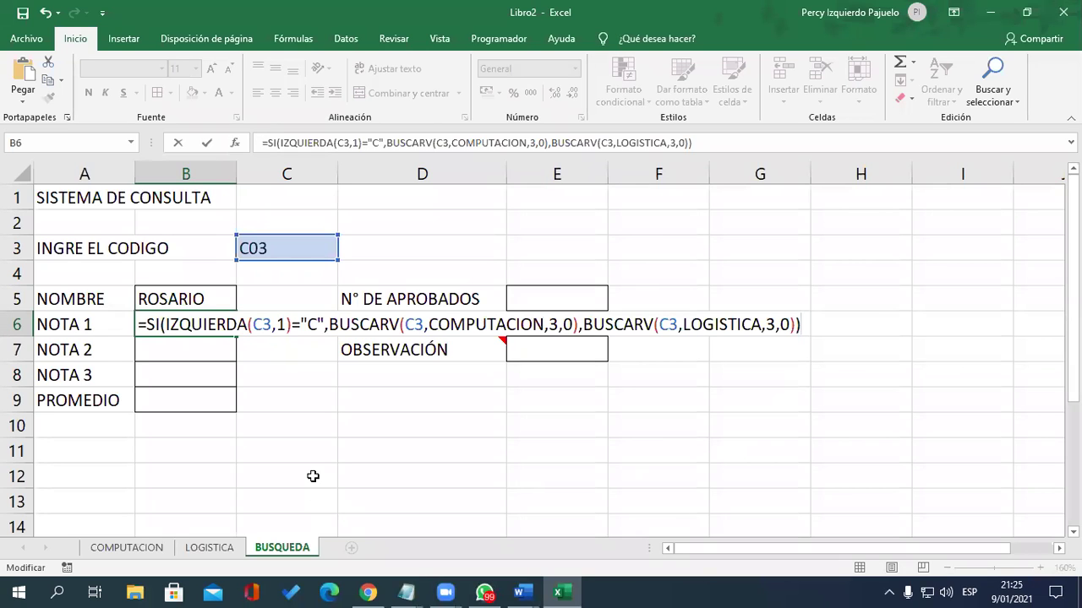
double_click(668, 324)
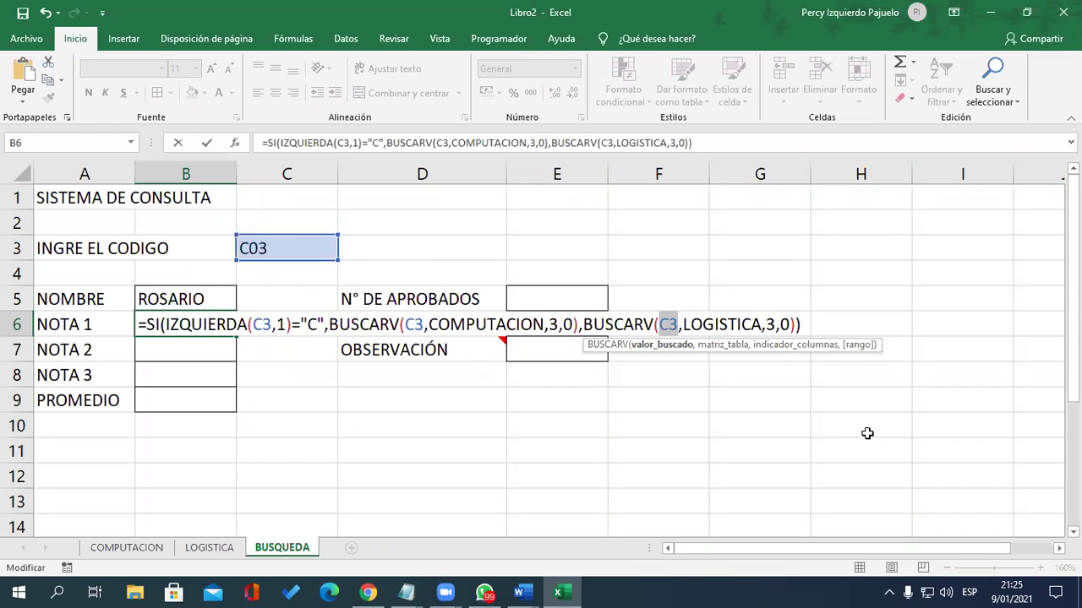
key("Return")
key("Up")
key("Up")
key("Up")
Enter student code c01 in C3.
key("Right")
key("Up")
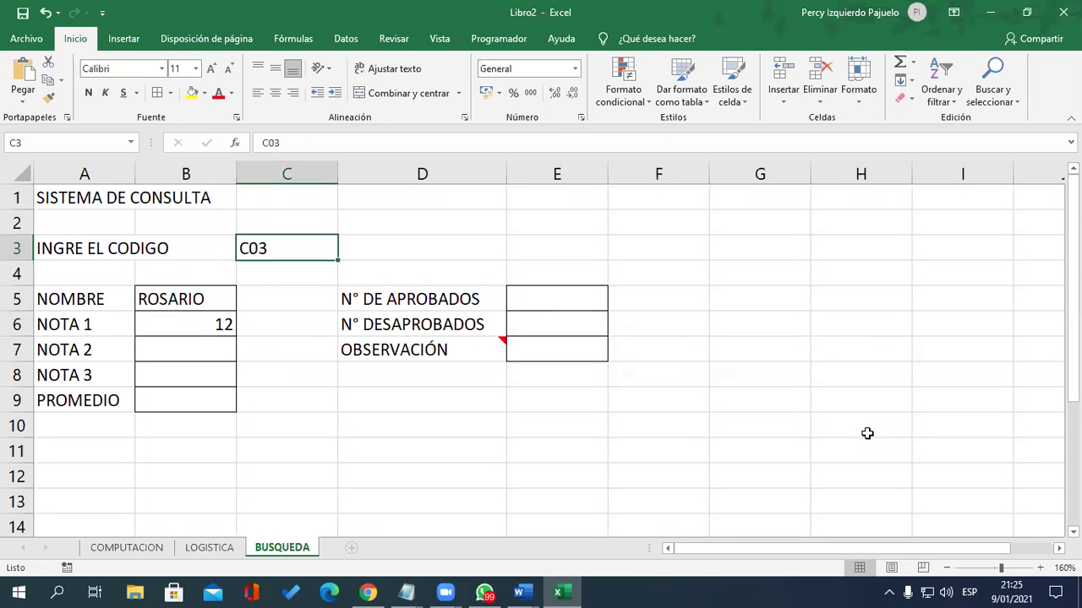
type("c01")
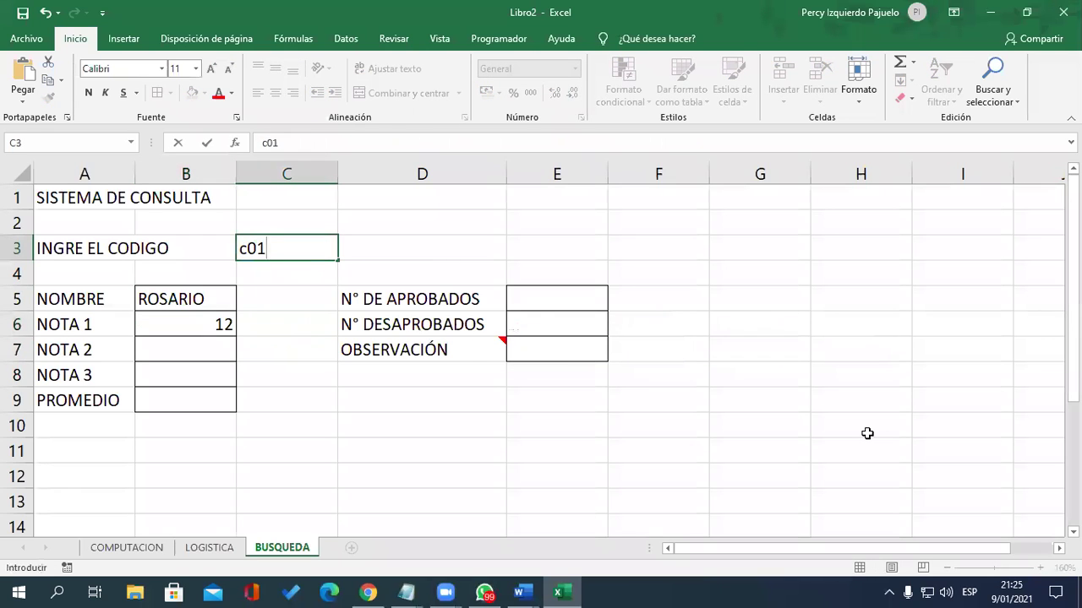
key("Return")
Replace the code with L06 (#N/D), then L04 to show MARIA with NOTA 1 of 10.
key("Up")
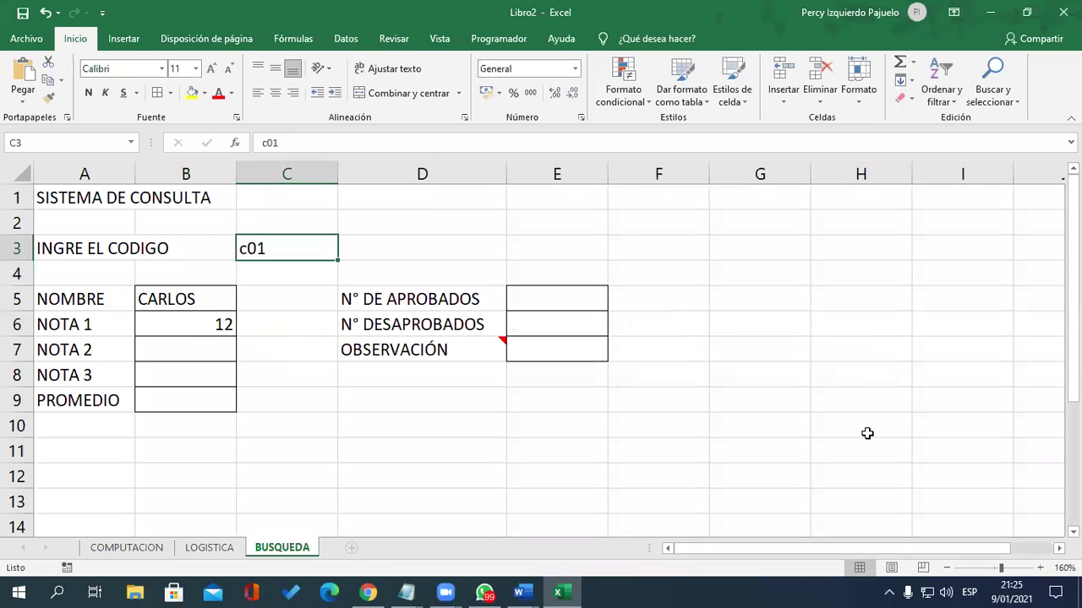
key("BackSpace")
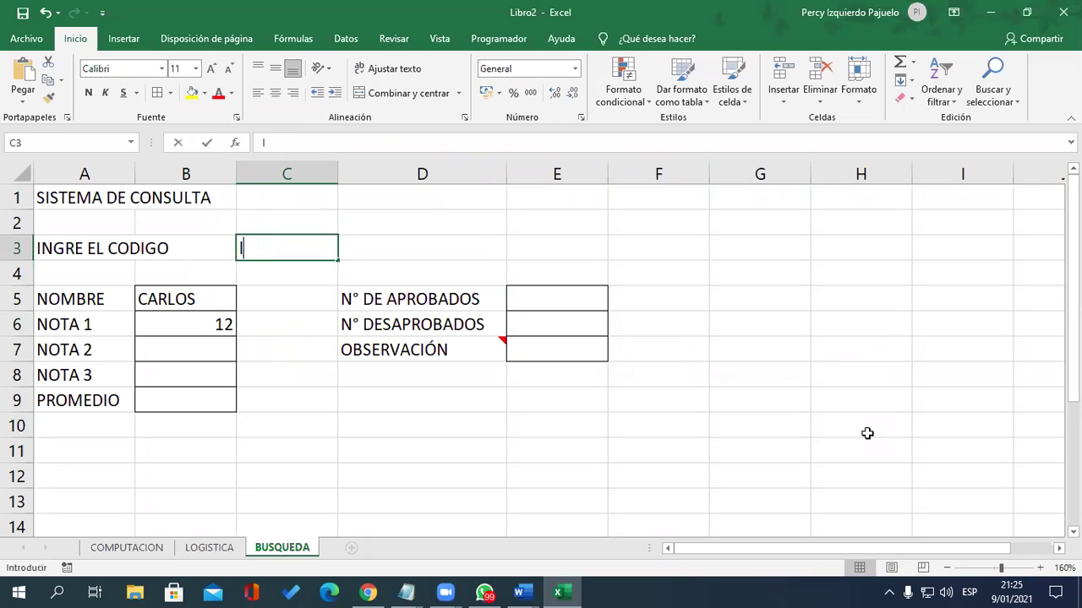
type("L")
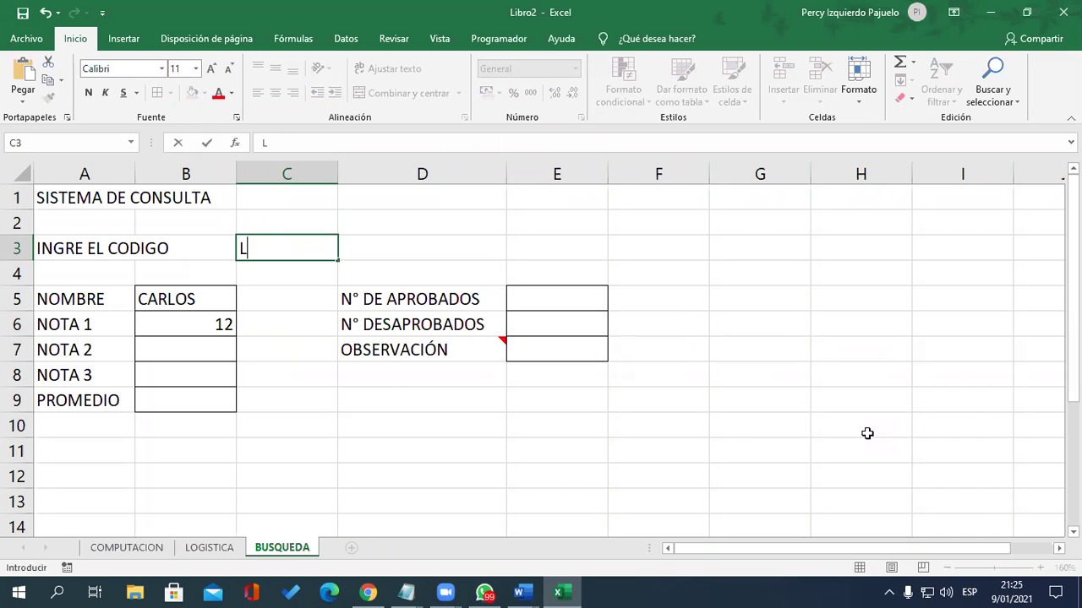
type("06")
key("Return")
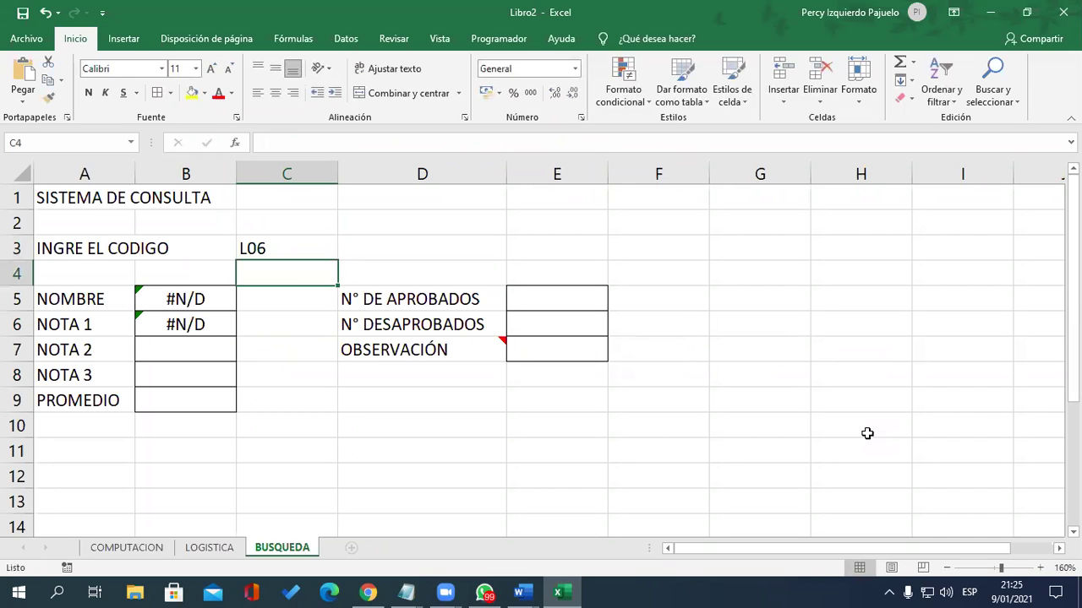
key("Up")
type("L04")
key("Return")
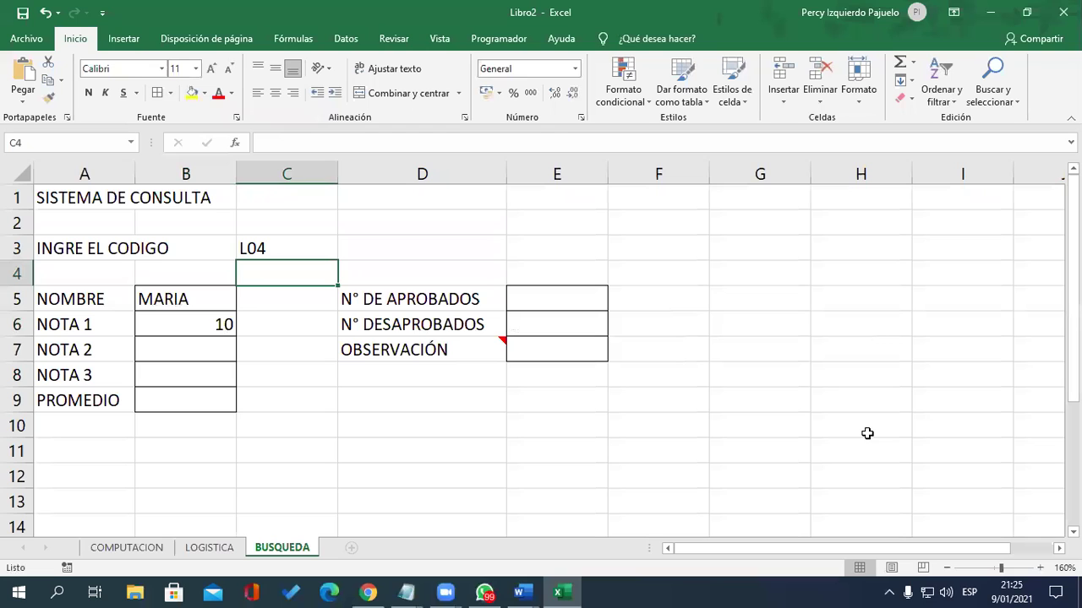
key("Up")
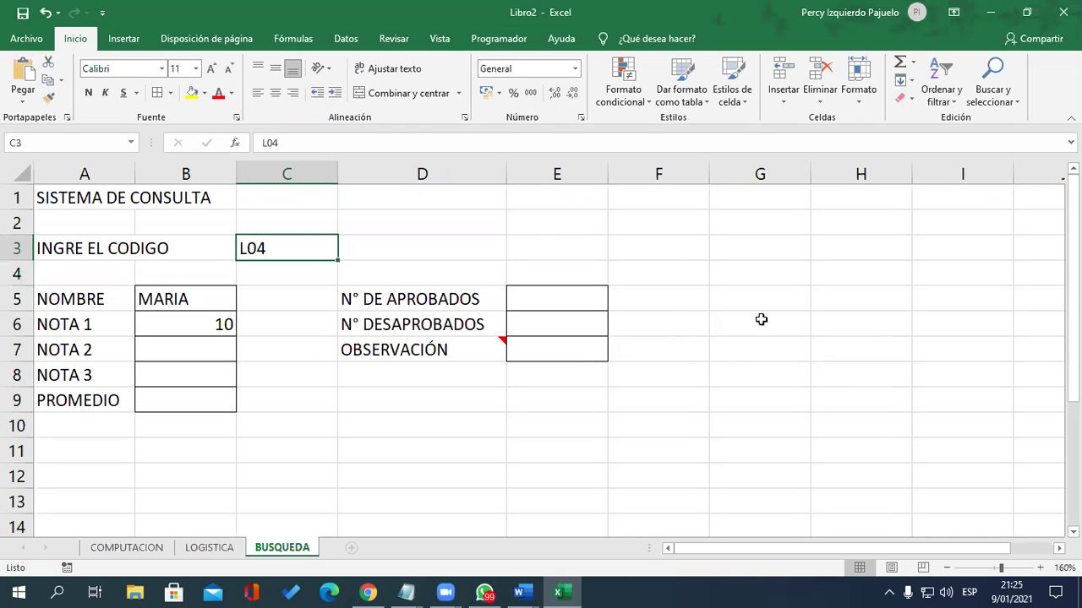
double_click(216, 323)
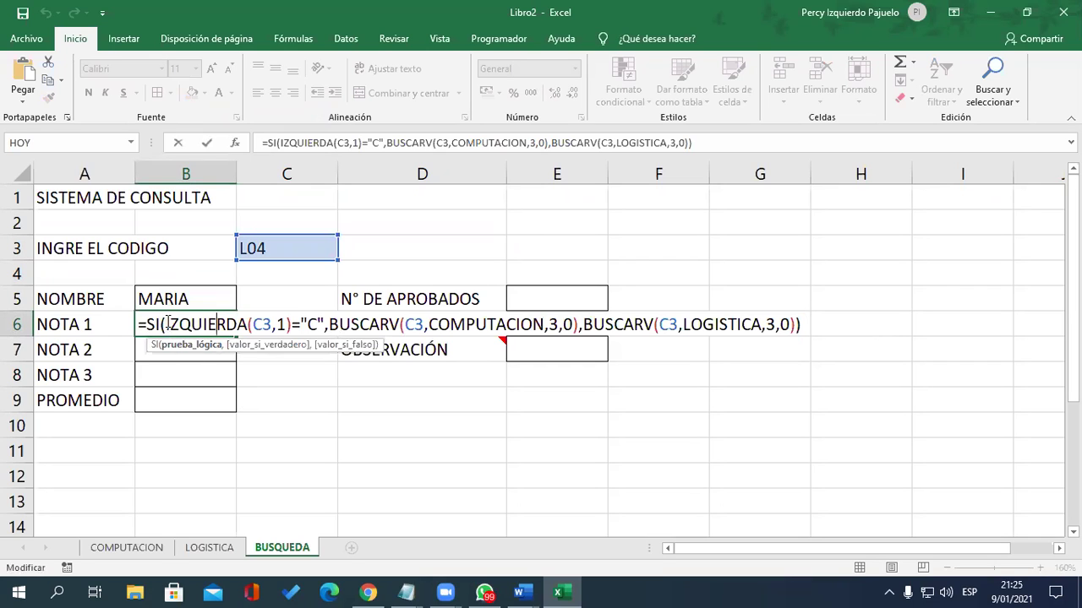
left_click_drag(165, 324, 289, 322)
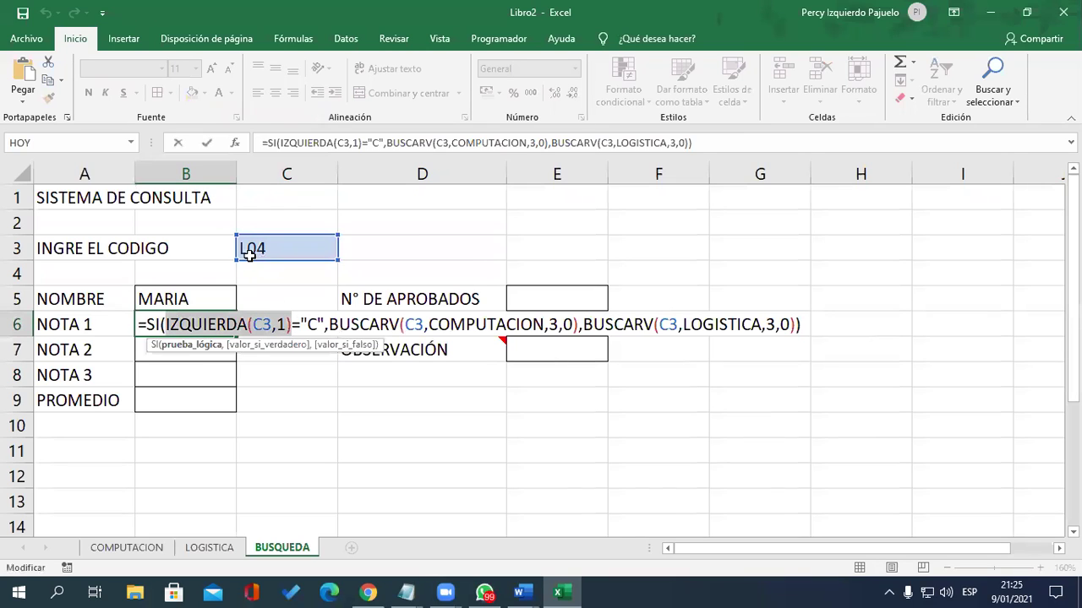
left_click_drag(292, 325, 178, 326)
left_click_drag(300, 326, 290, 327)
left_click(290, 325)
type(")")
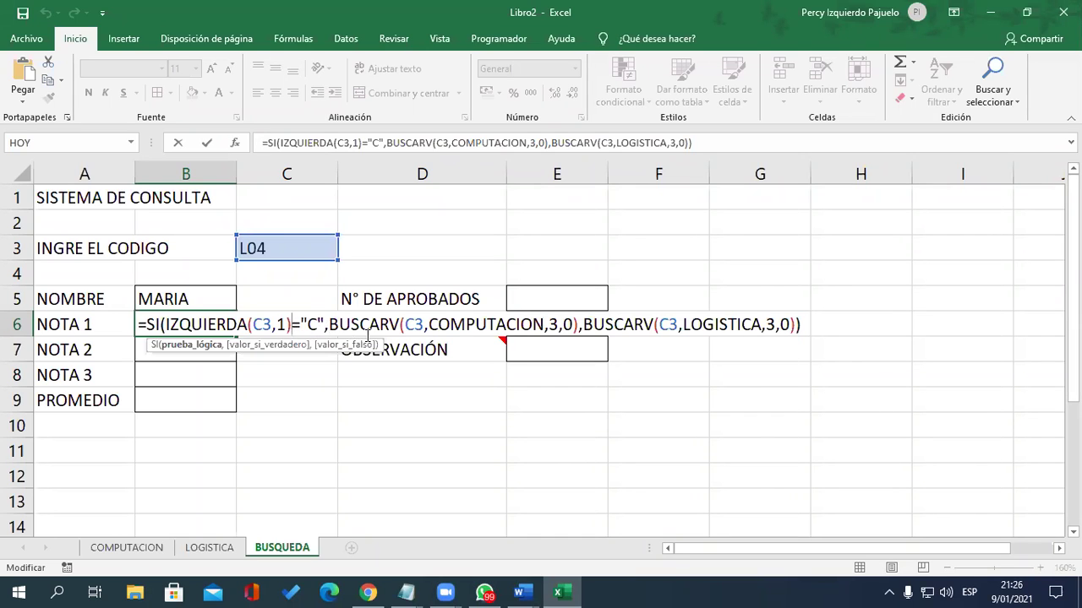
left_click_drag(581, 325, 795, 324)
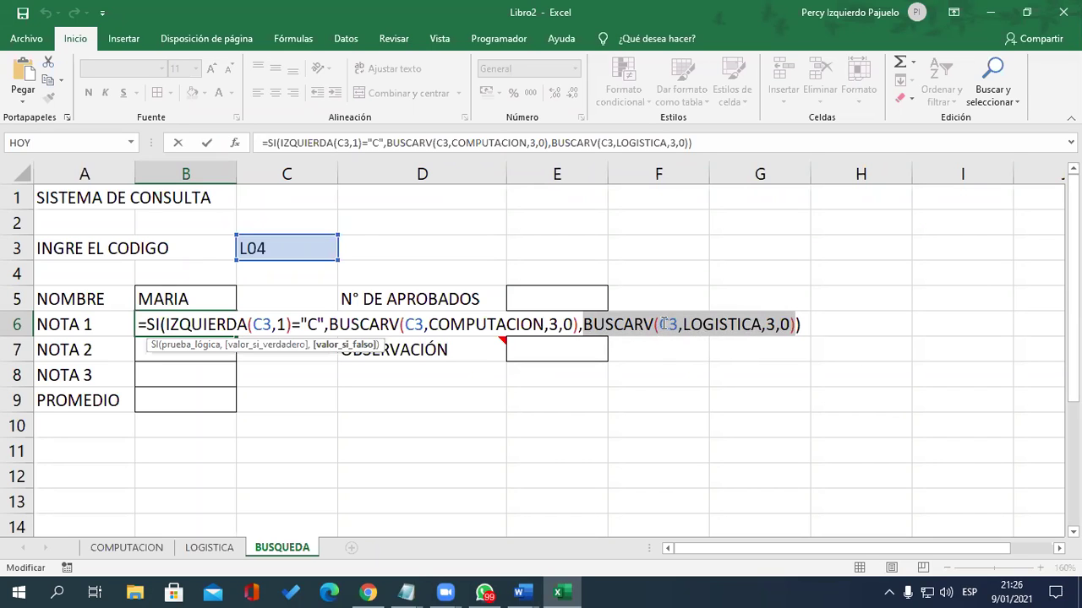
left_click(794, 319)
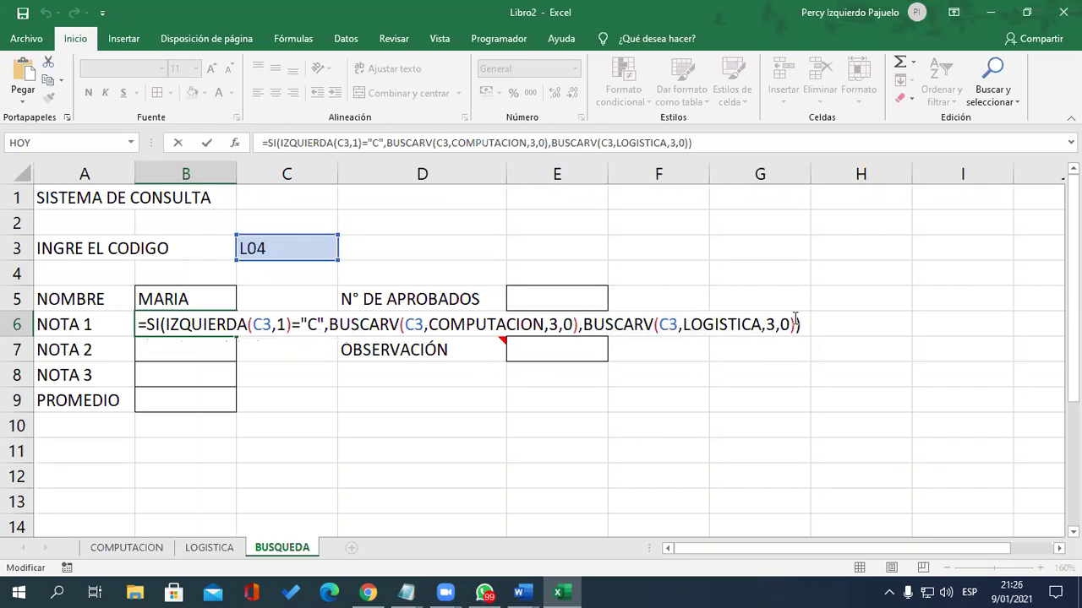
key("Return")
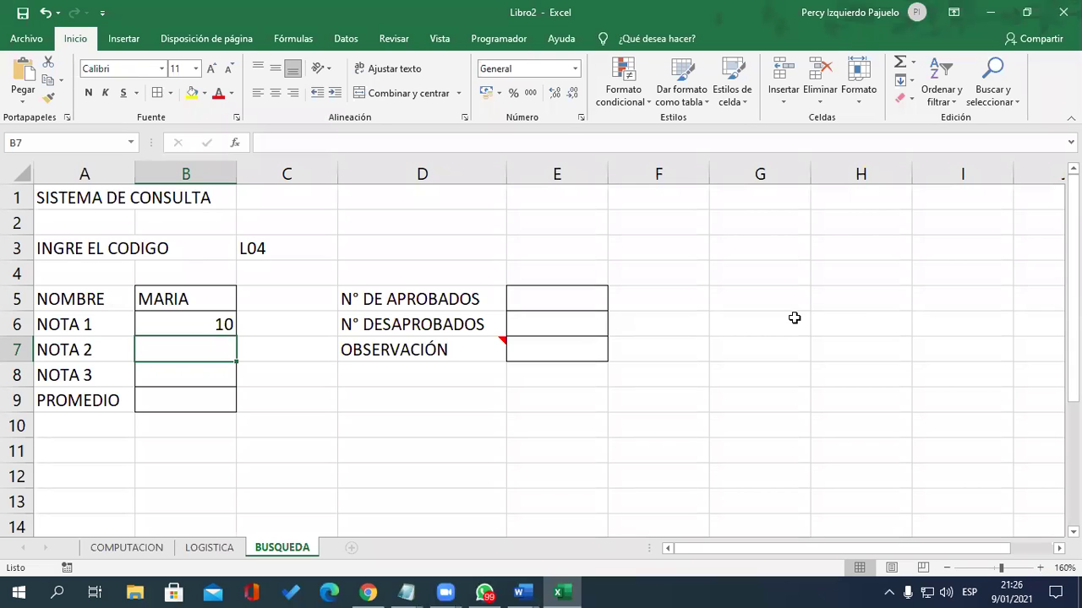
Enter code C03 in C3, correcting a mistyped C06, to show ROSARIO with NOTA 1 of 12.
key("Up")
key("Up")
key("Up")
key("Up")
key("Right")
type("C06")
key("BackSpace")
type("3")
key("Return")
key("Up")
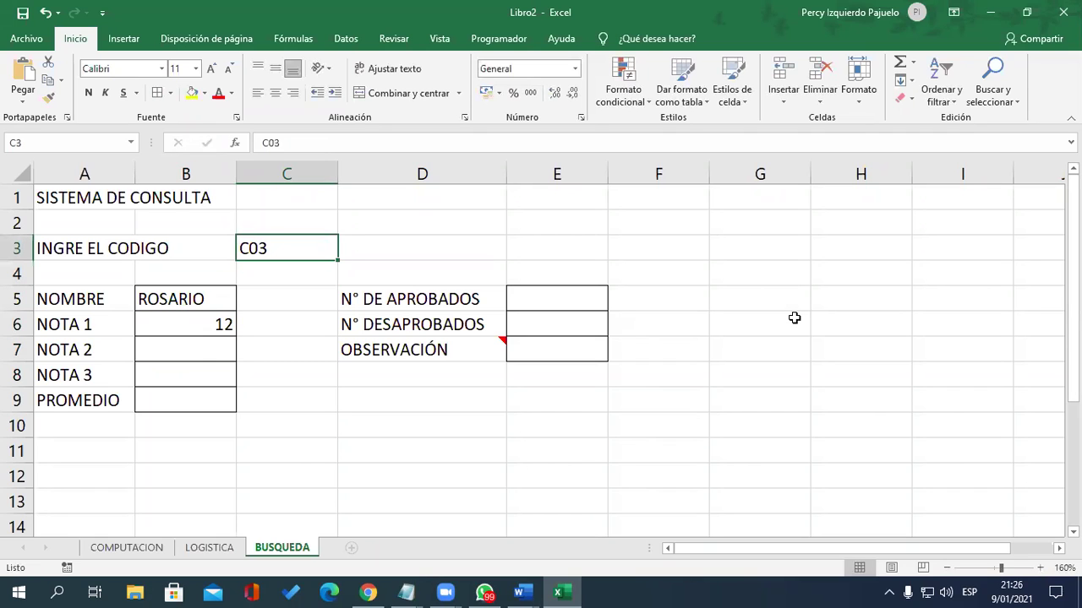
left_click(196, 299)
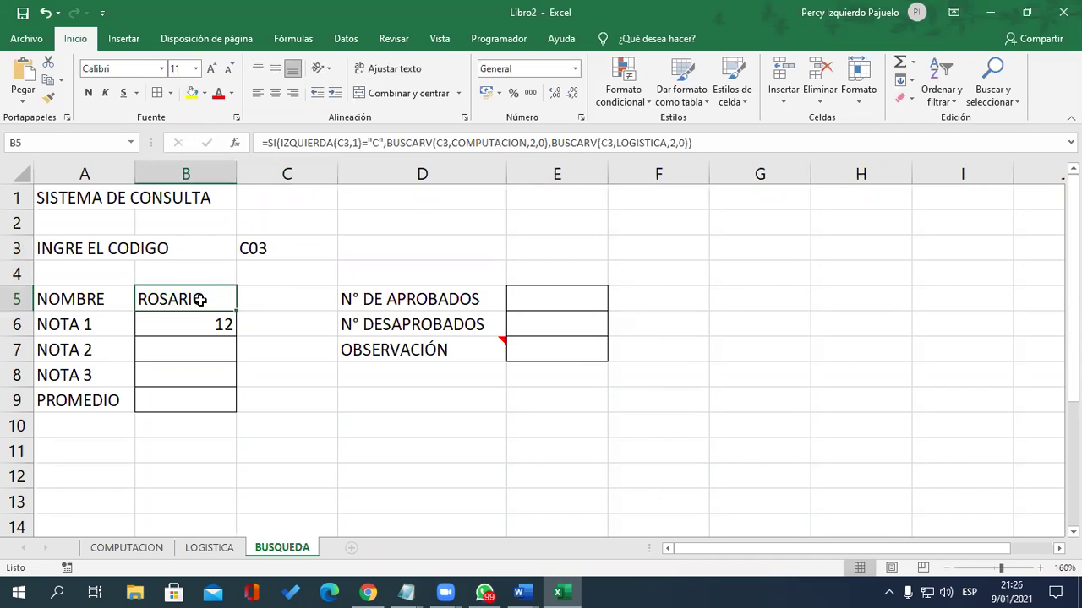
double_click(194, 299)
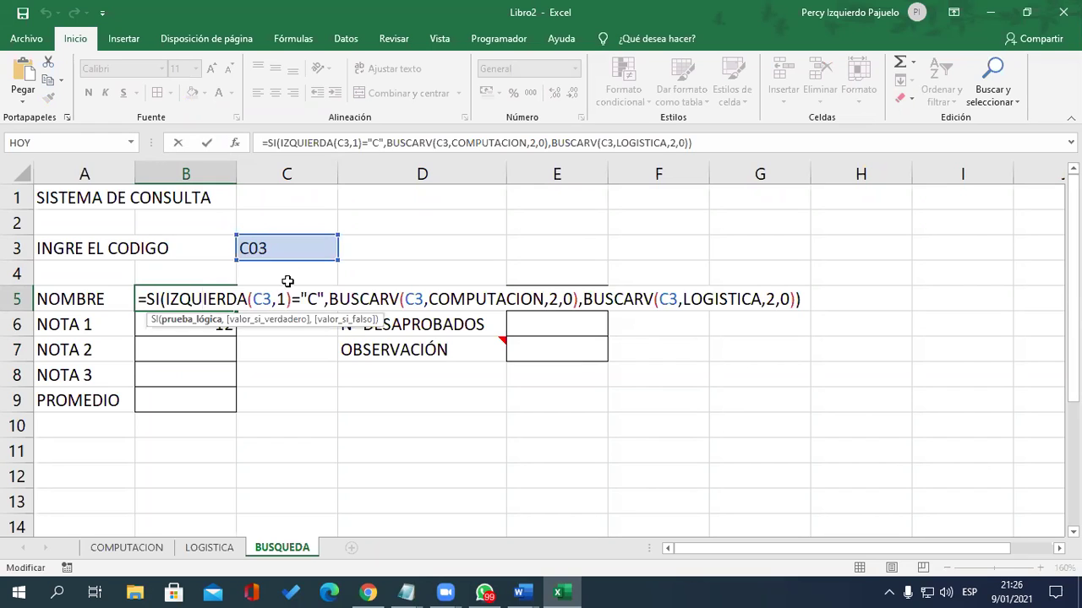
left_click_drag(292, 301, 168, 301)
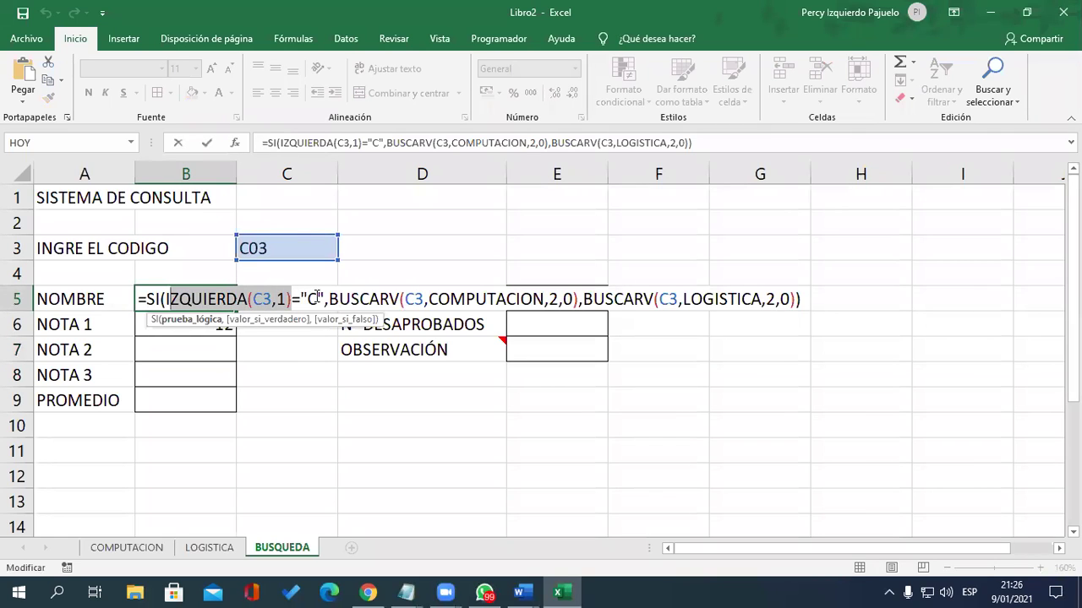
left_click_drag(329, 299, 579, 299)
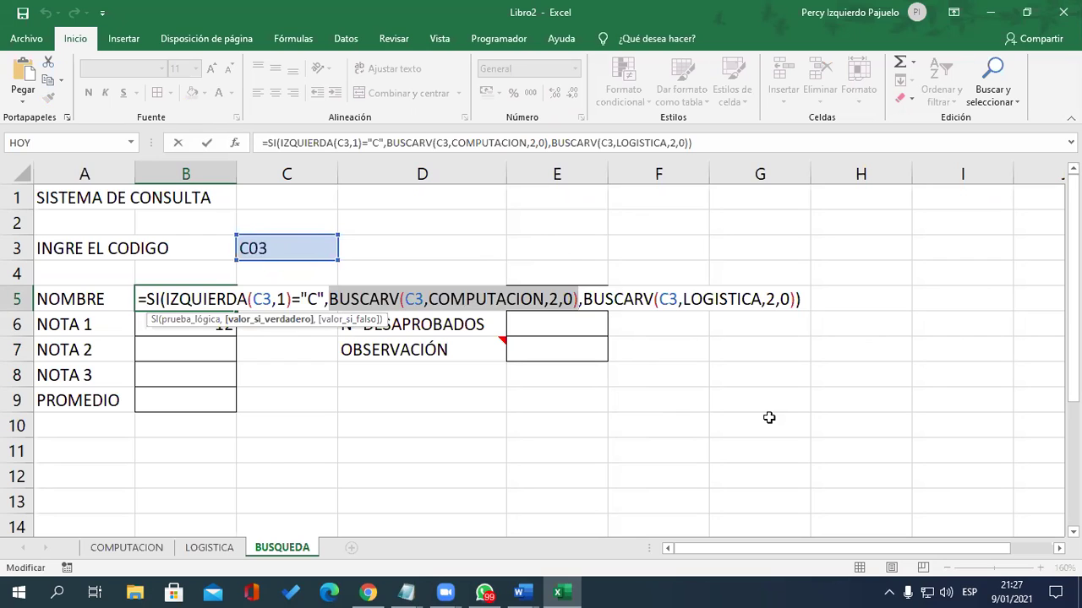
key("Return")
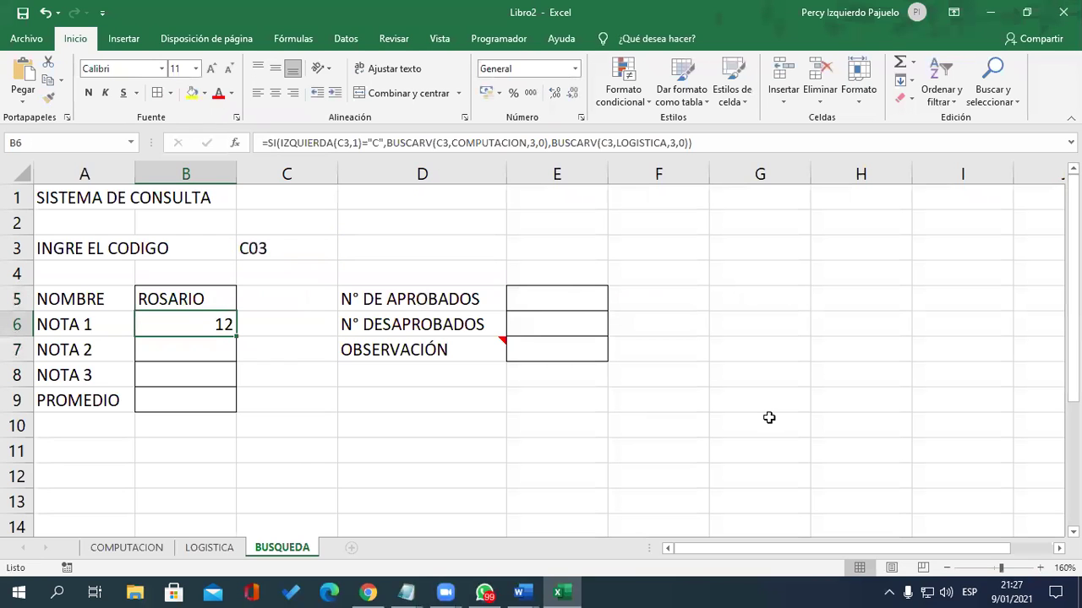
In B7, begin the NOTA 2 formula with =SI(IZQUIERDA(C3,1).
key("Return")
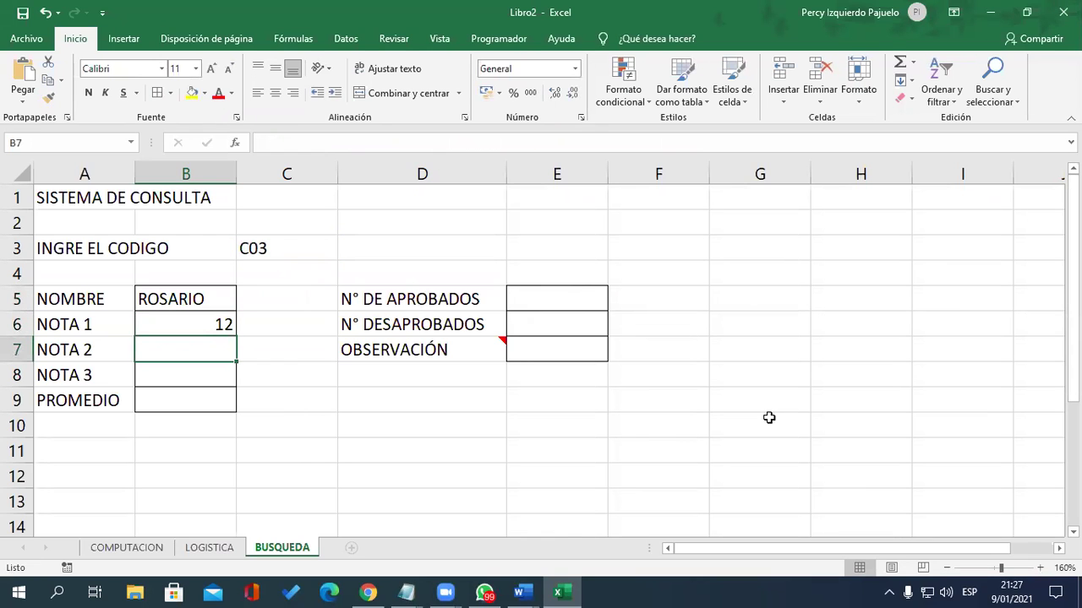
type("=")
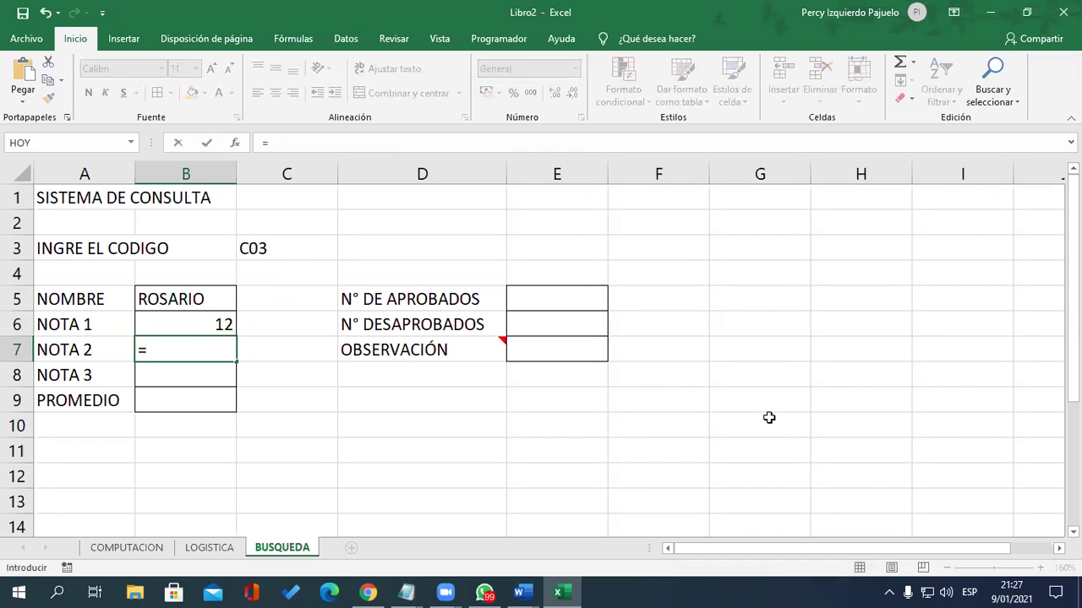
type("SI(")
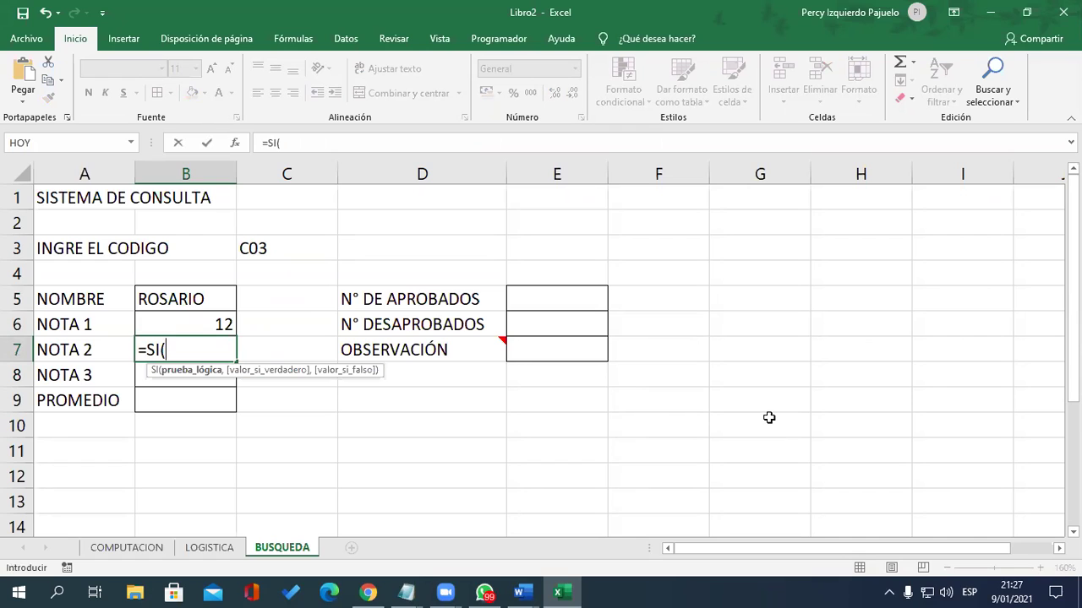
type("IZ")
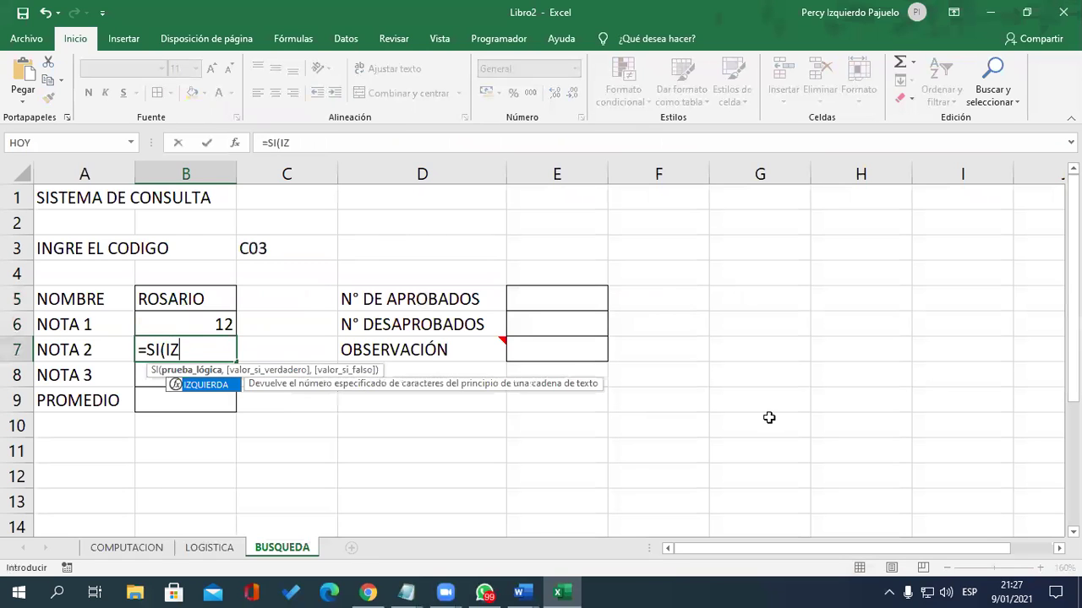
type("QUIERDA(")
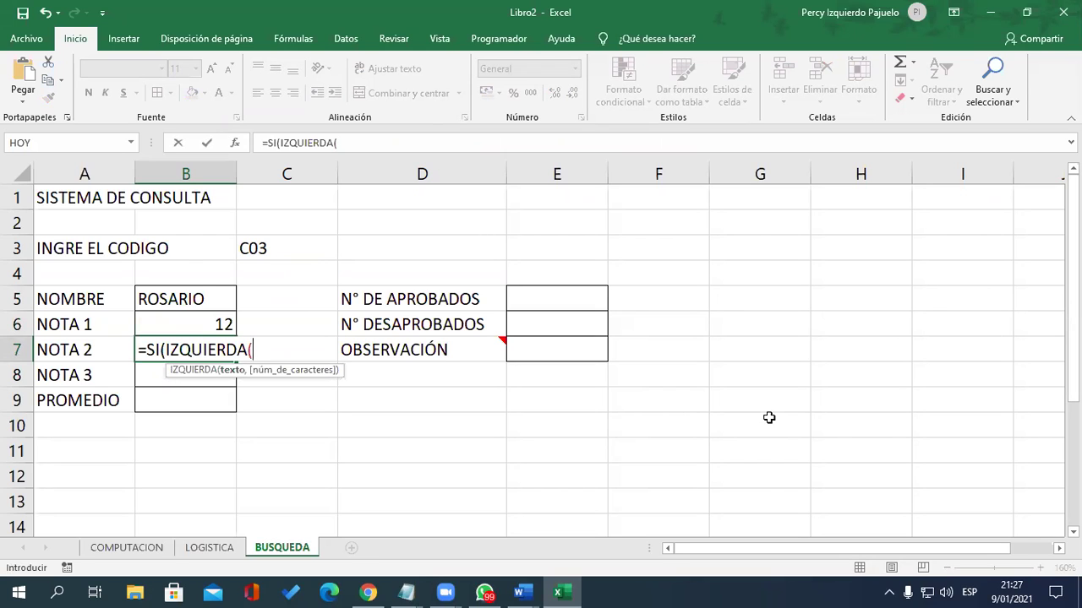
left_click(267, 248)
type(",")
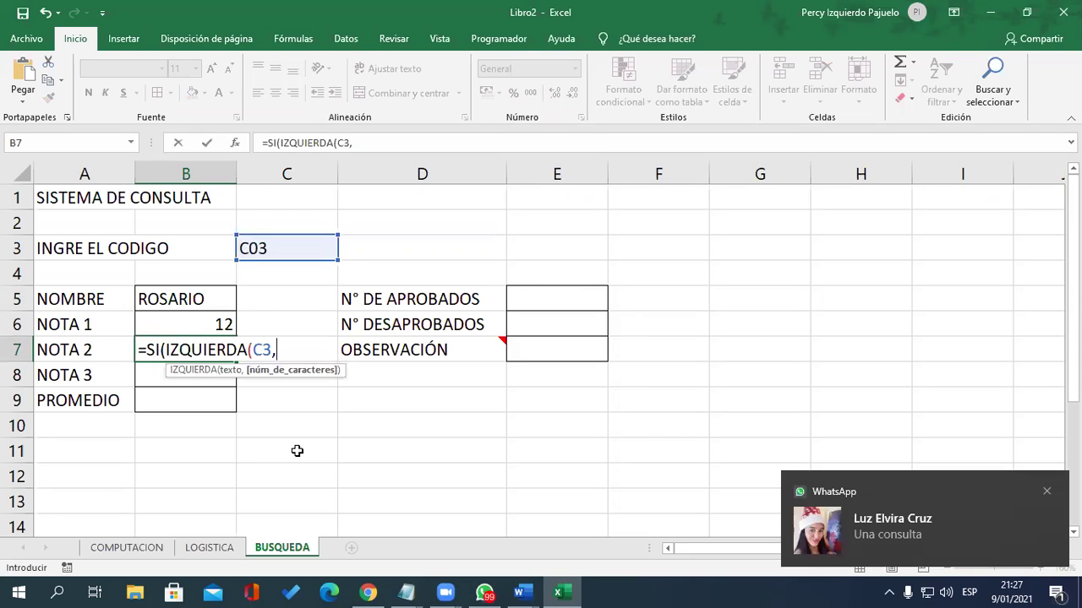
type("1")
type(")")
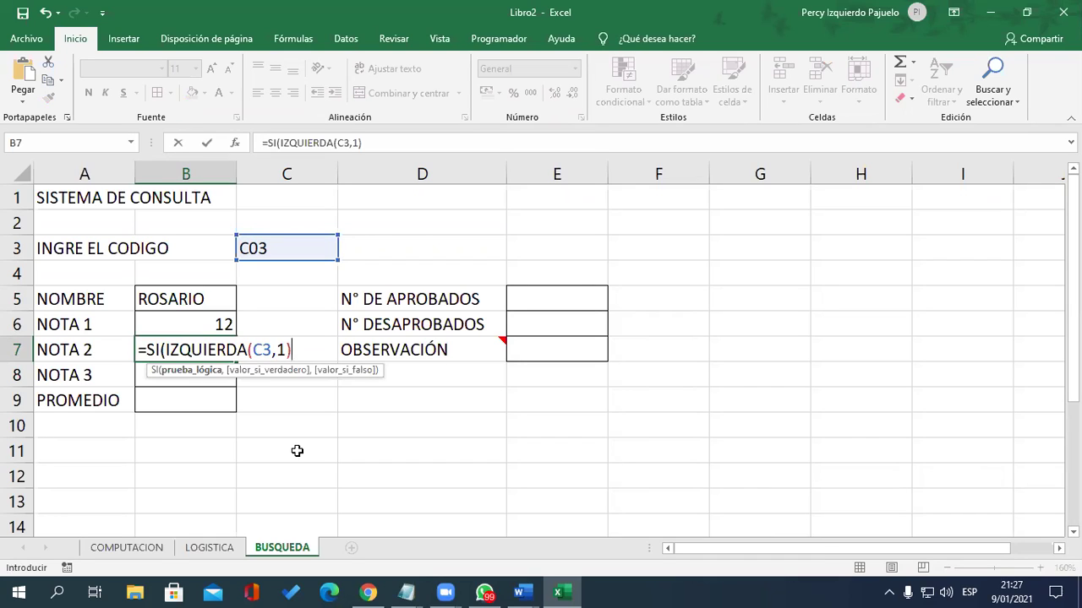
Add the ="C" test and BUSCARV(C3,COMPUTACION,3,0) as the true branch.
type("=\"C")
type("\"")
type(",")
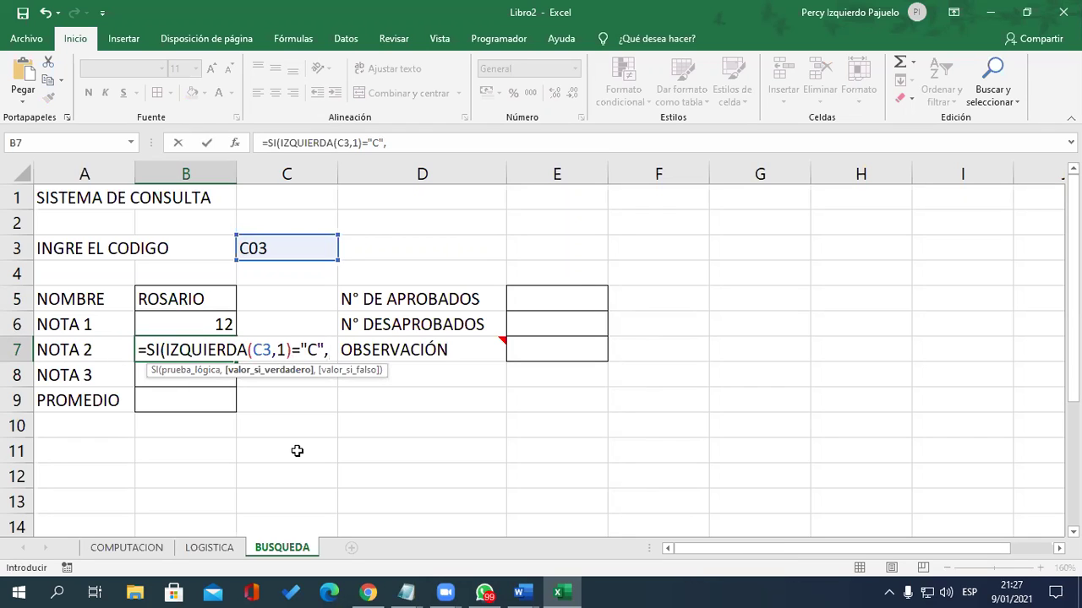
type("BUSCA")
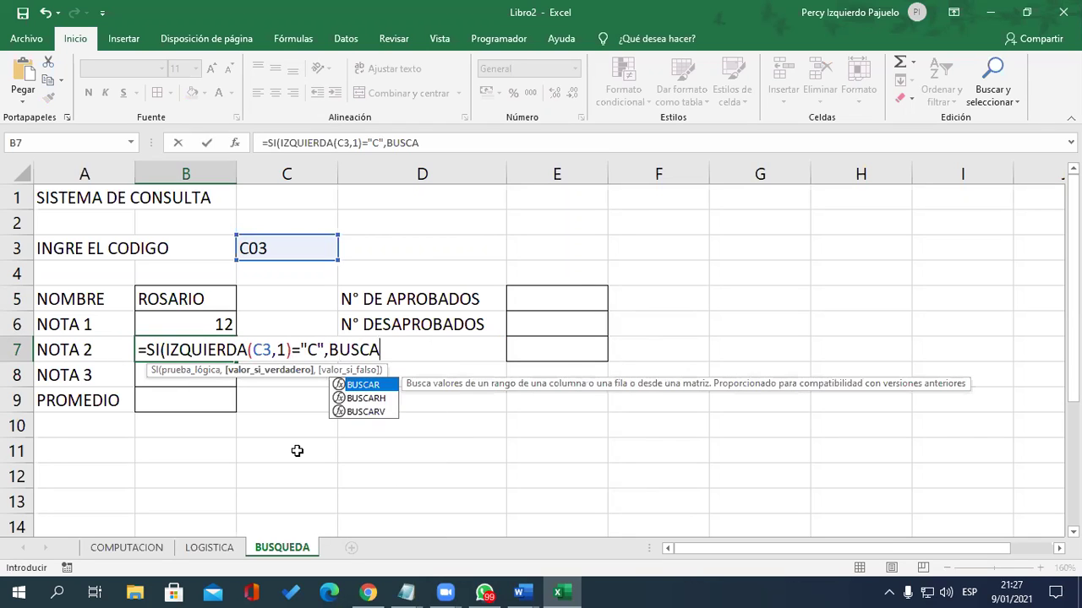
key("Down")
key("Down")
key("Tab")
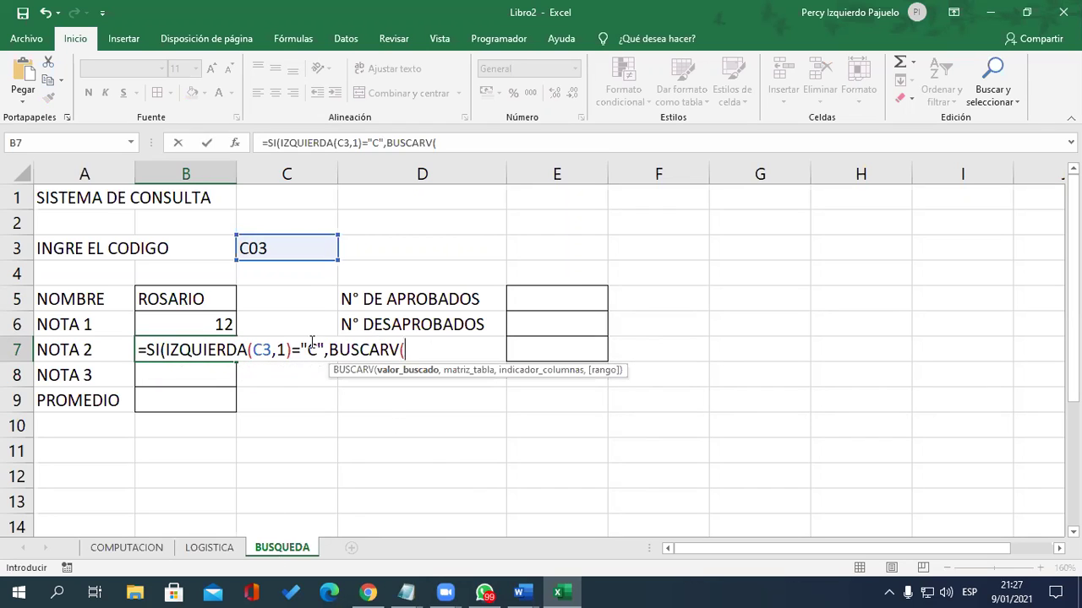
left_click(289, 247)
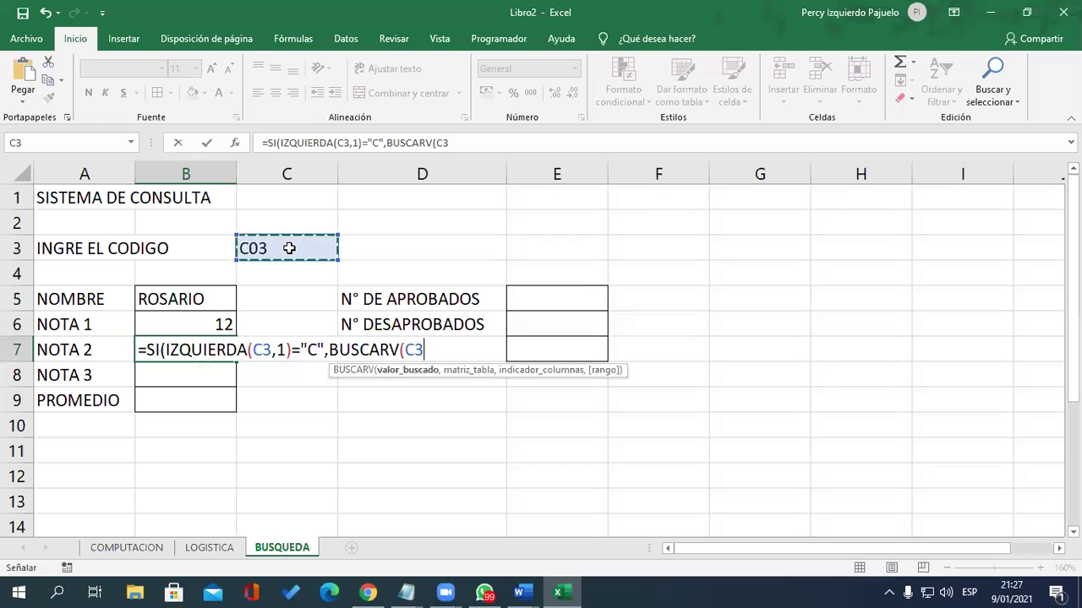
type(",")
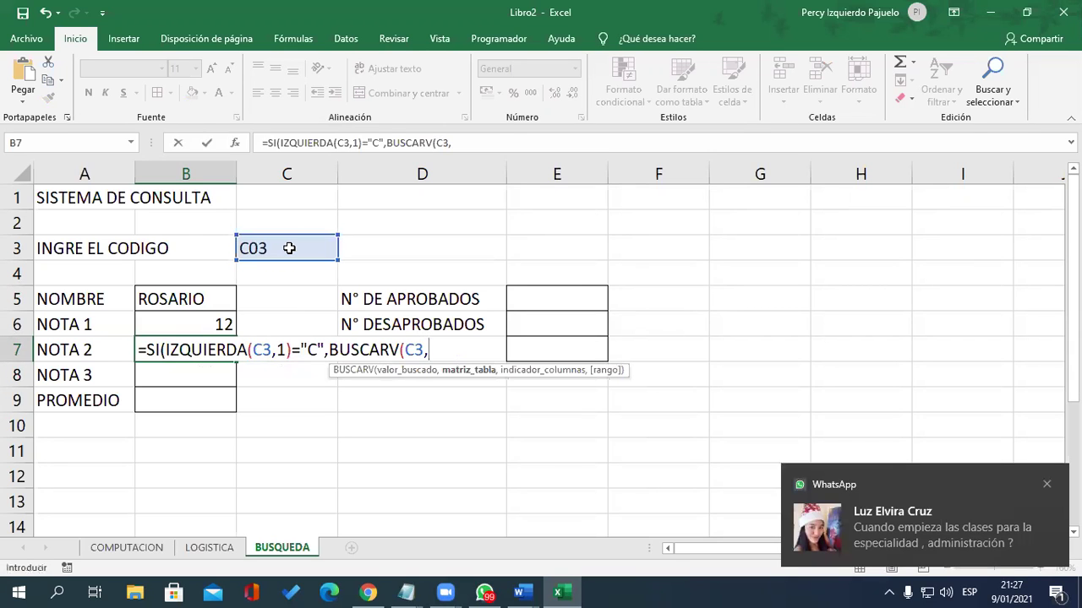
type("COM")
key("Down")
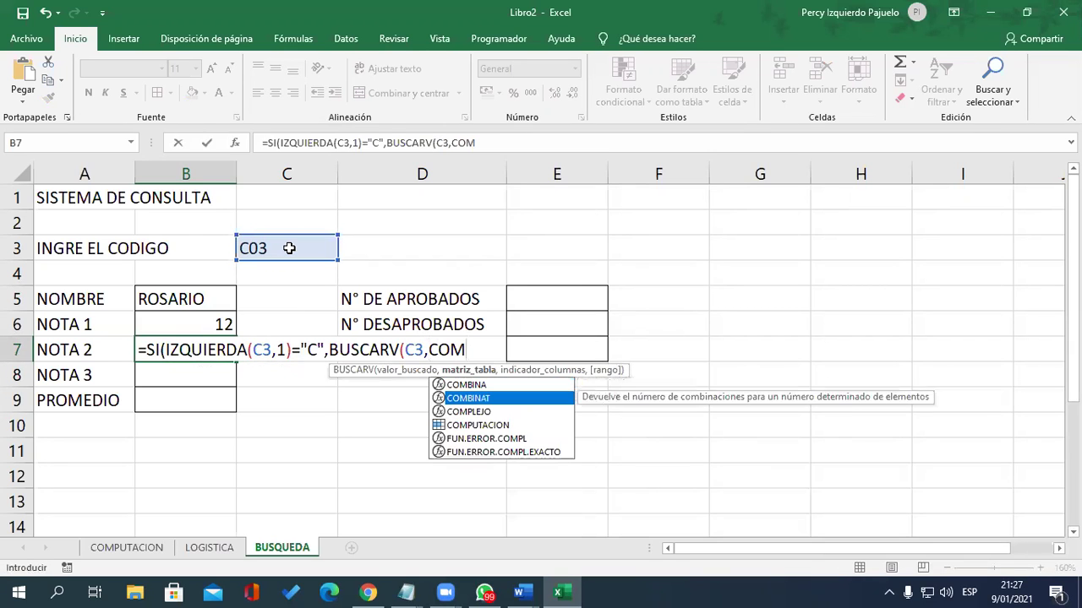
key("Down")
key("Down")
key("Tab")
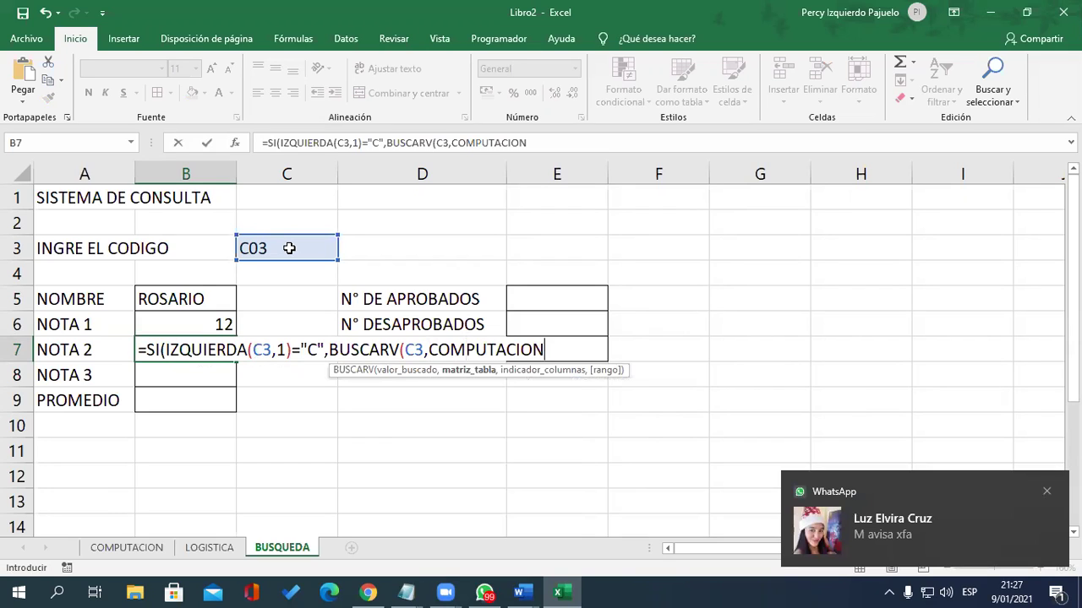
type(",3")
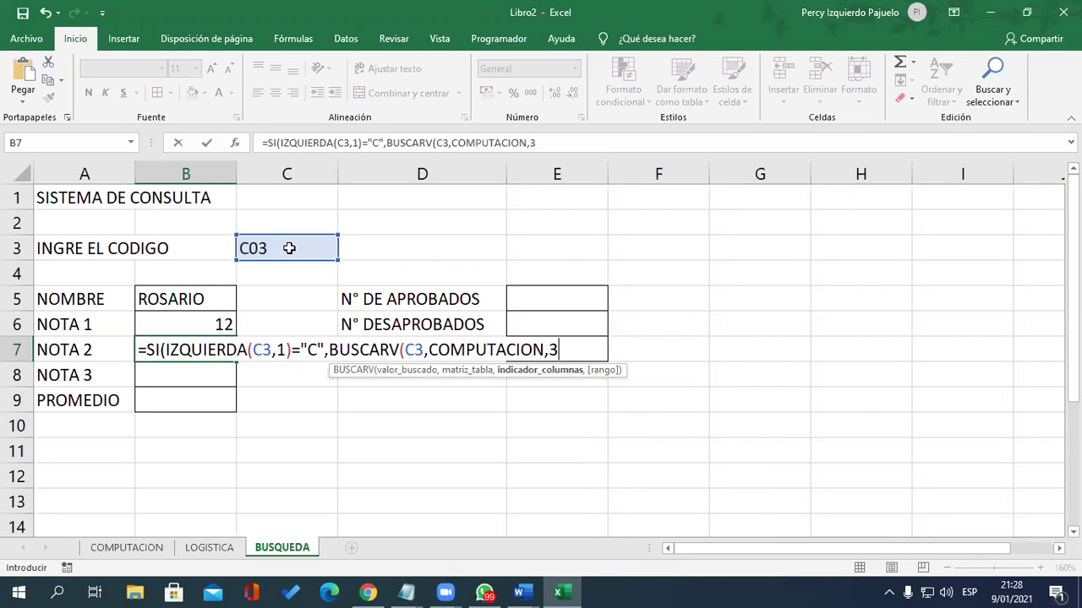
type(",0")
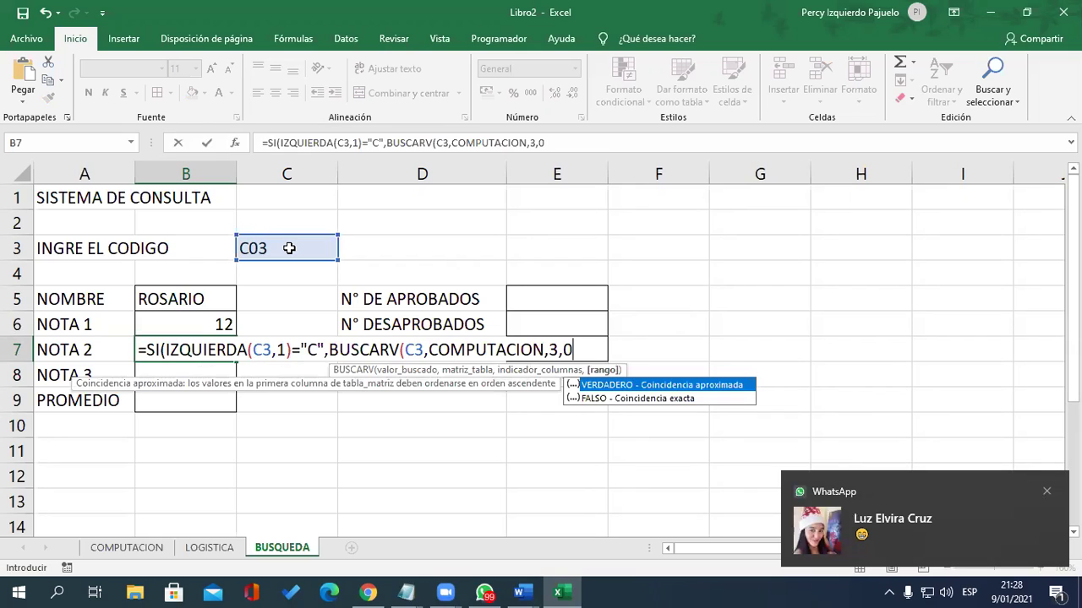
type(")")
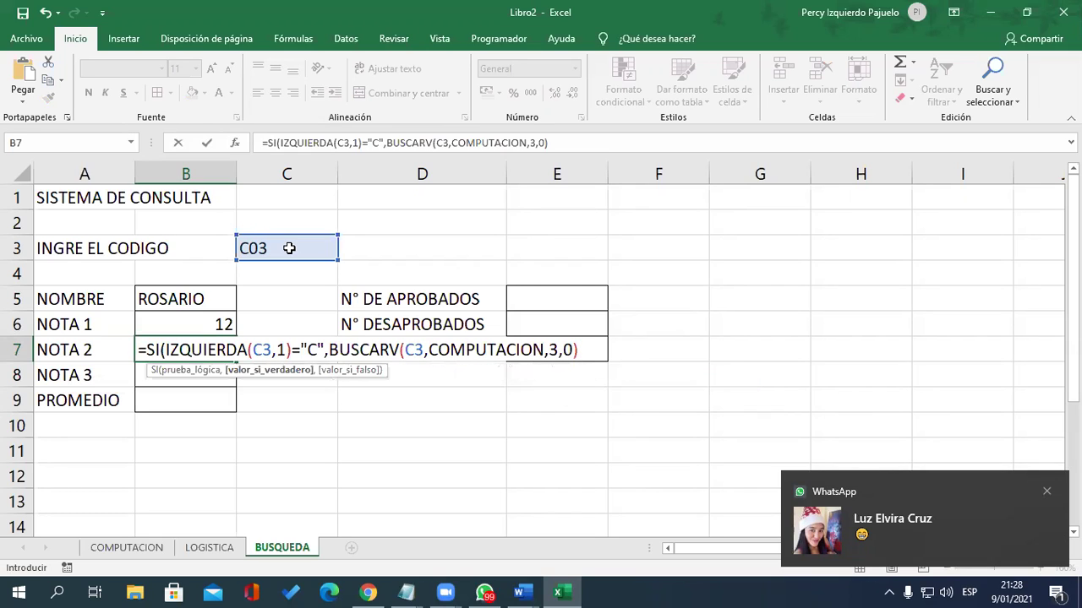
left_click(582, 349)
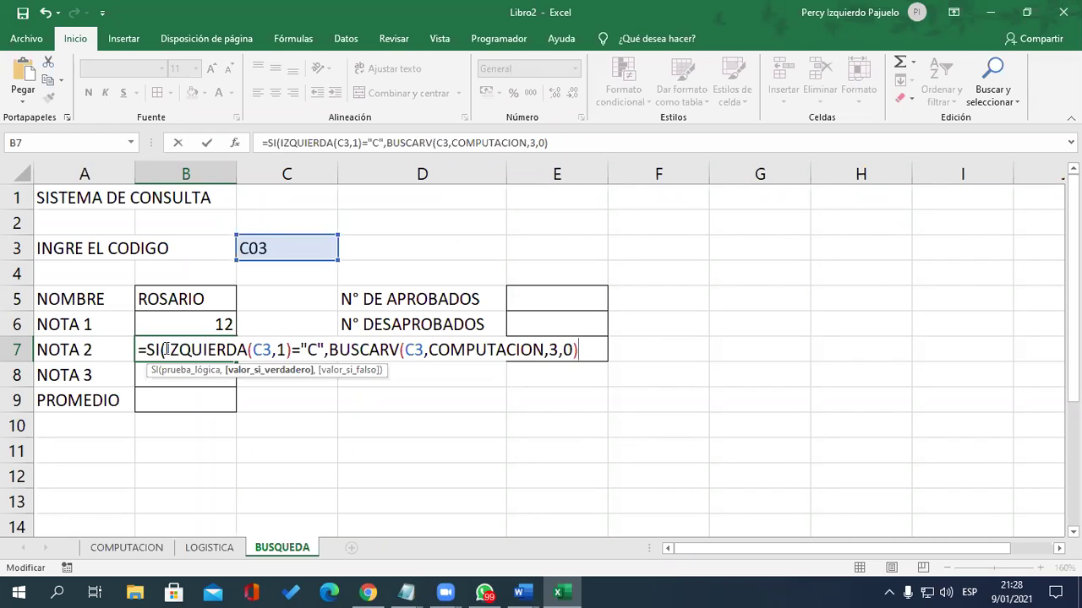
left_click_drag(166, 349, 326, 349)
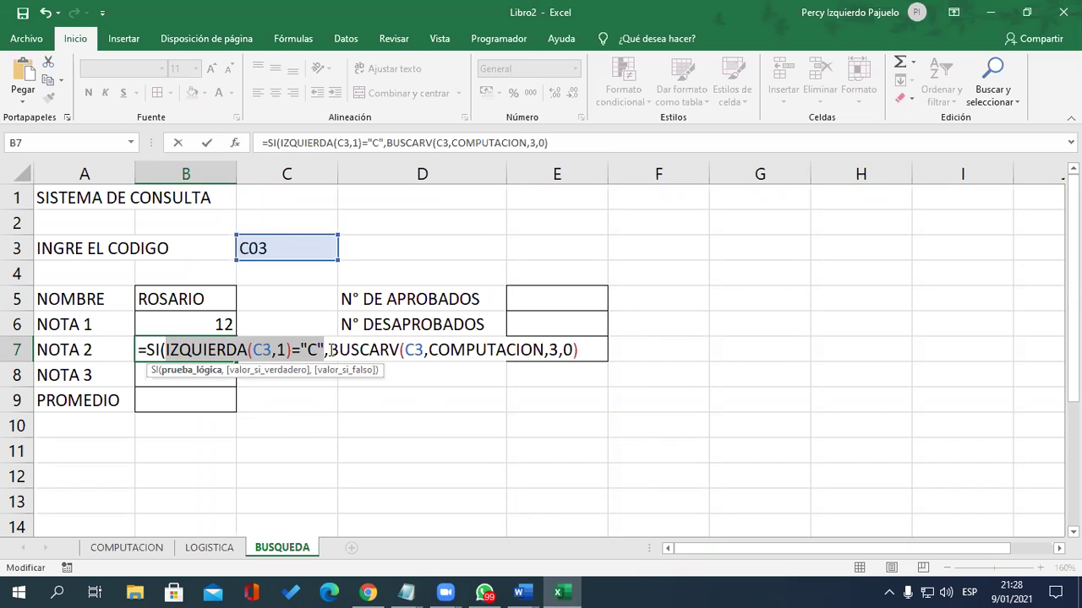
left_click_drag(329, 349, 579, 349)
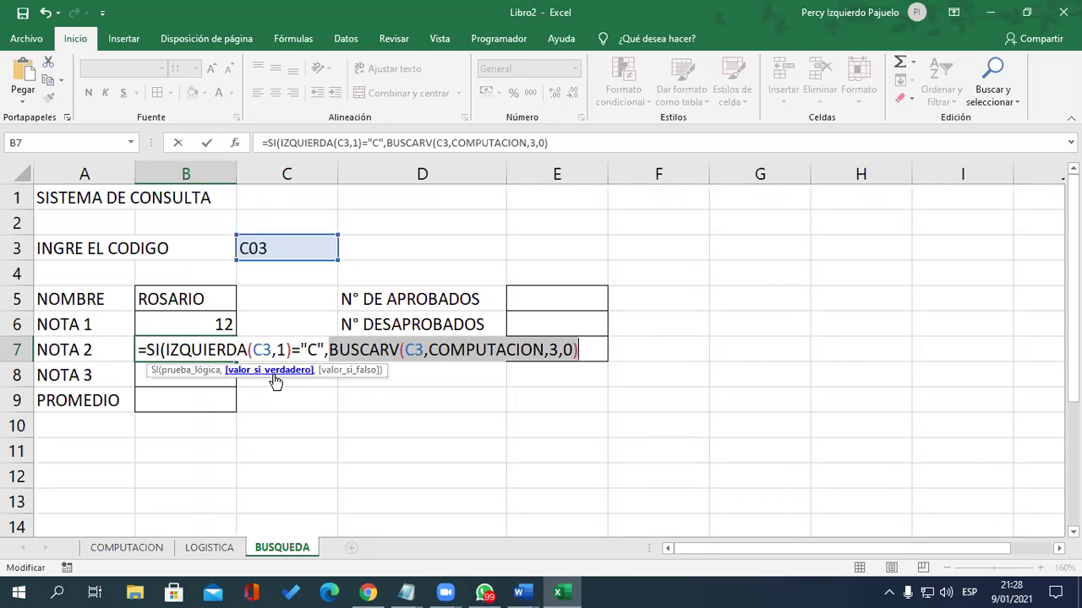
left_click(597, 351)
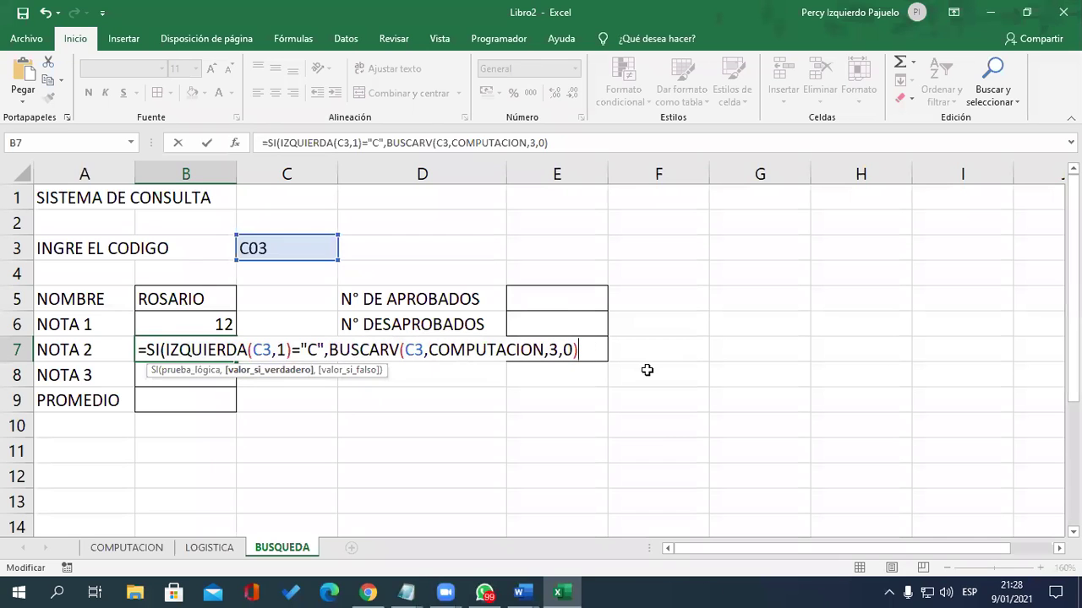
Append BUSCARV(C3,LOGISTICA,3,0)) as the false branch of the B7 formula.
type(",")
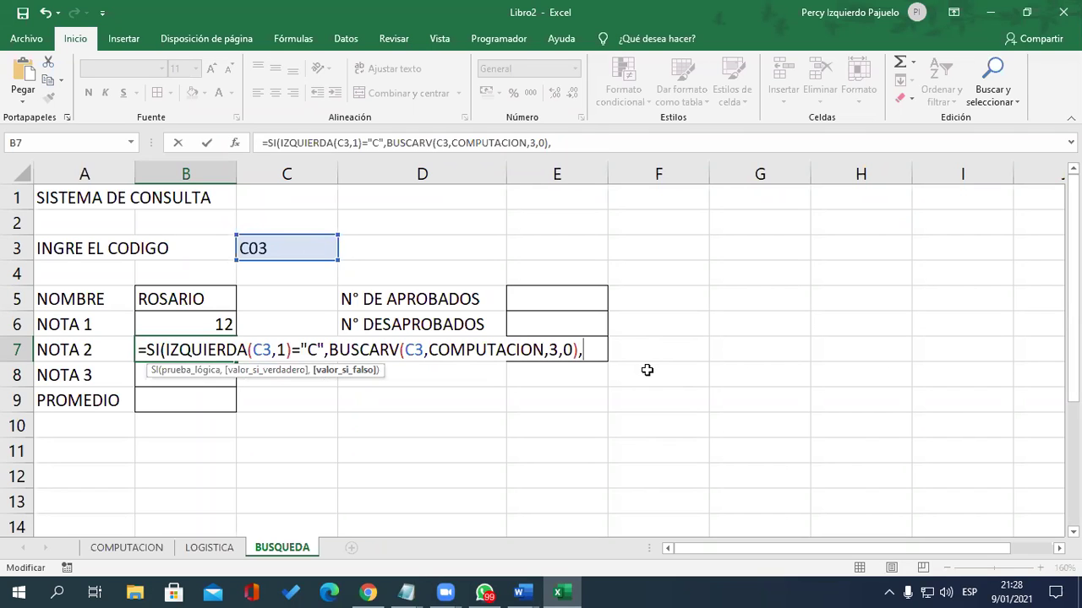
type("BUSCA")
key("Down")
key("Down")
key("Tab")
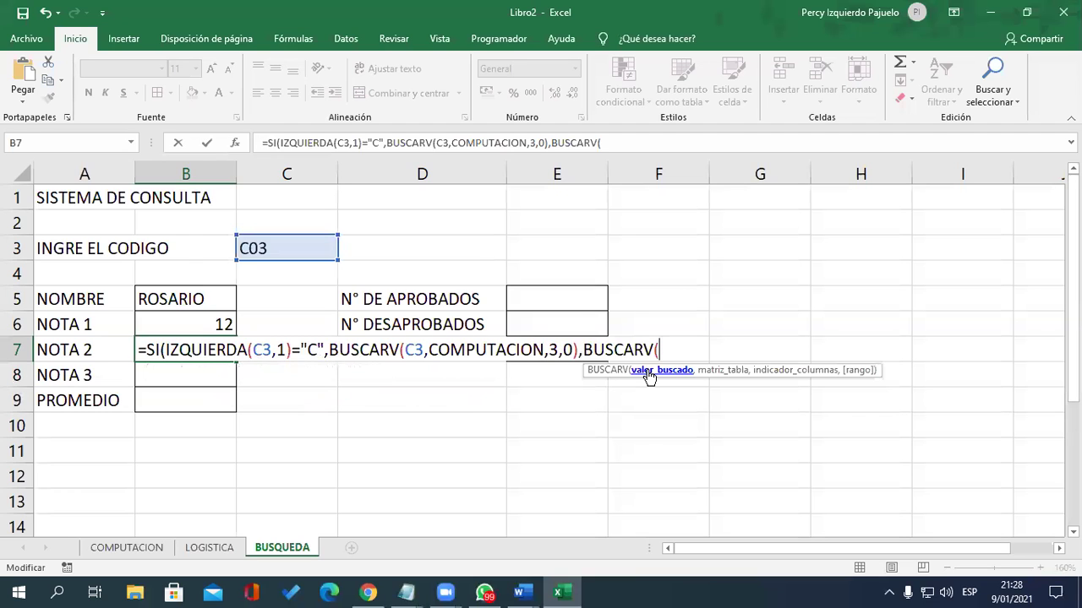
left_click(288, 250)
type(",LOGI")
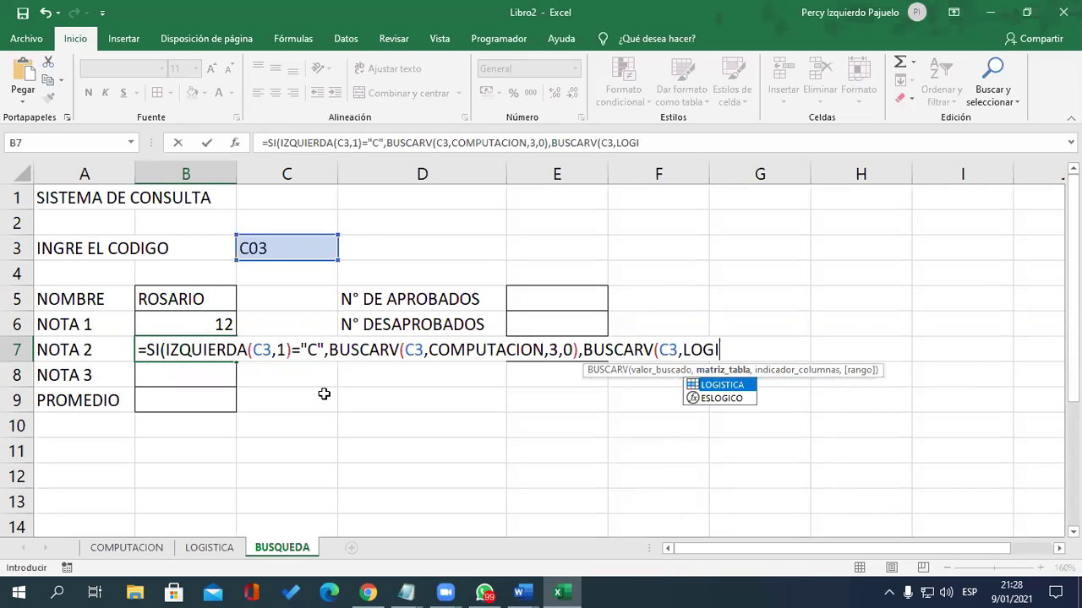
key("Tab")
type(",")
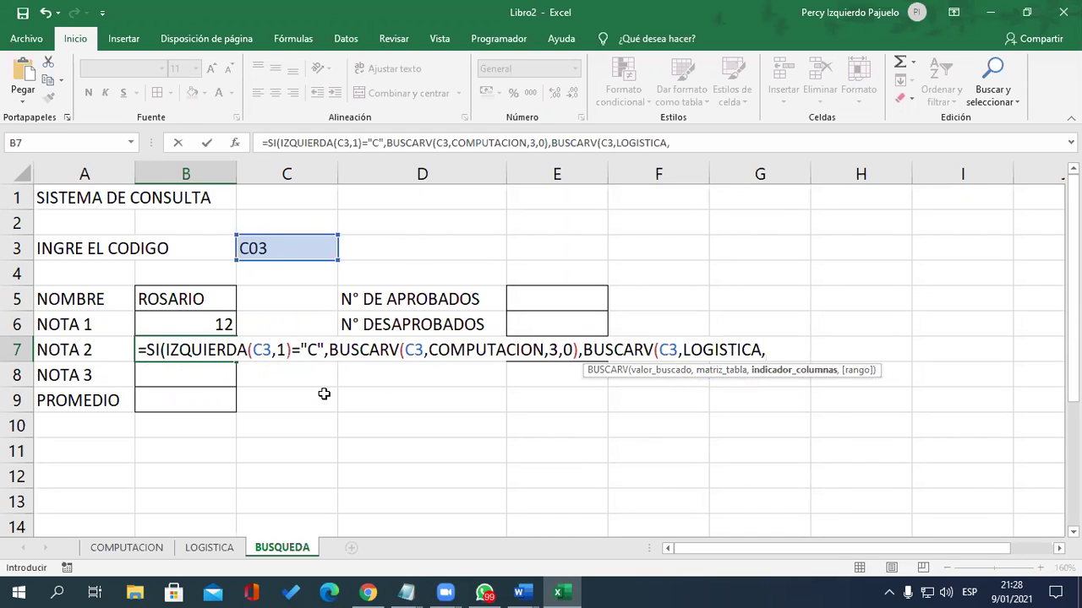
type("3,")
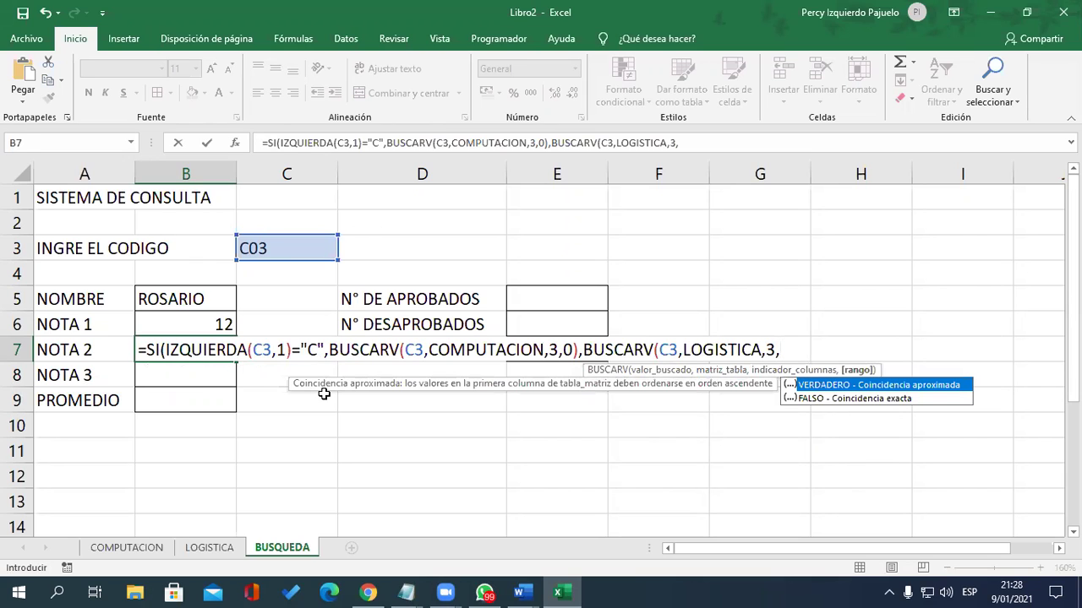
type("0)")
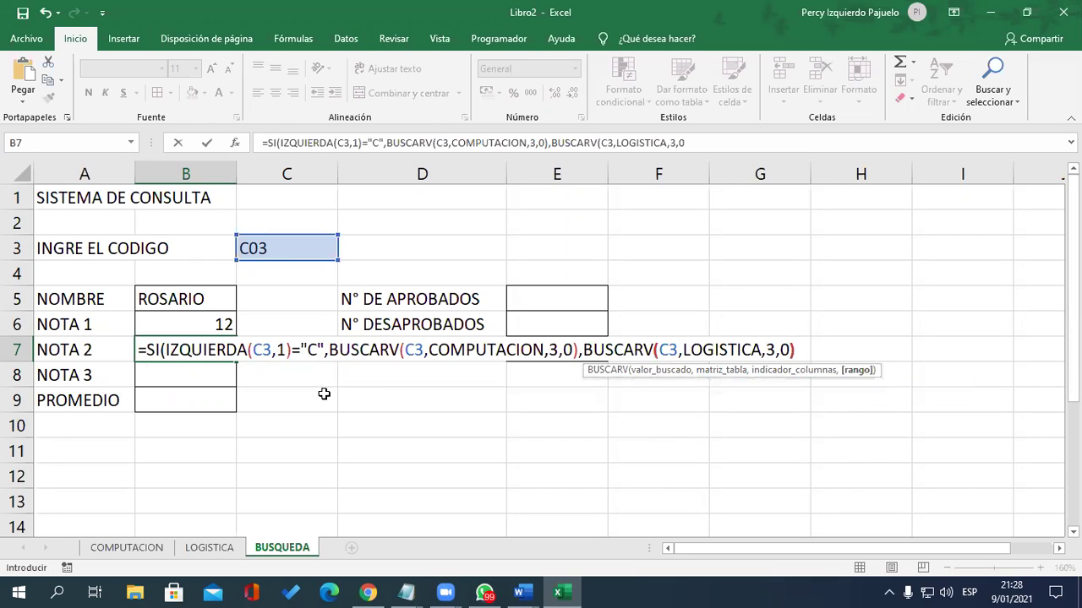
type(")")
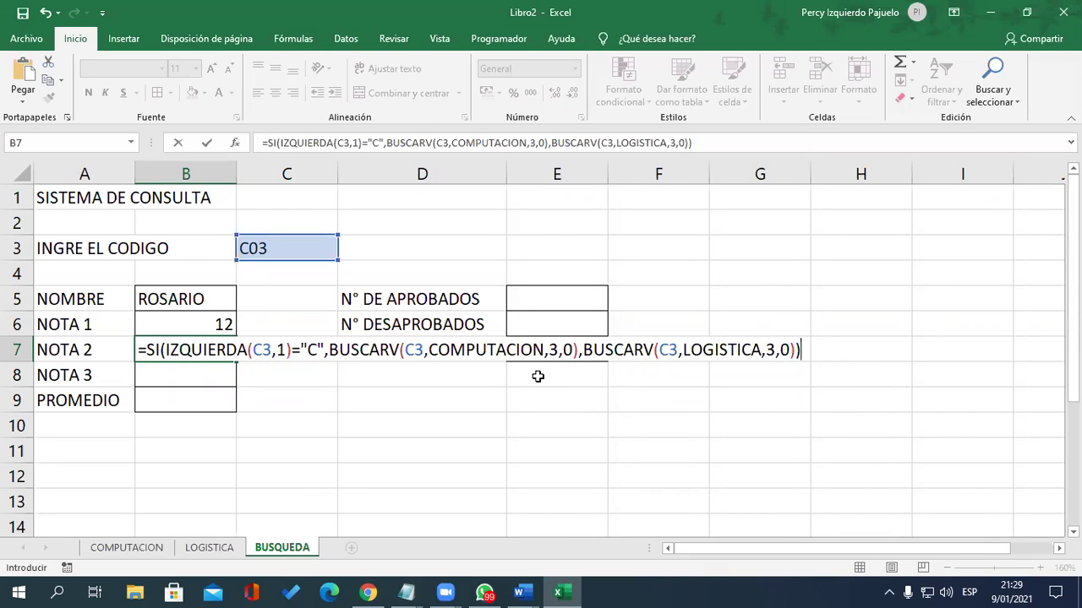
Review both column indexes, enter NOTA 2 (returns 12), and compare against B5's formula.
left_click_drag(552, 347, 556, 346)
left_click_drag(765, 348, 772, 348)
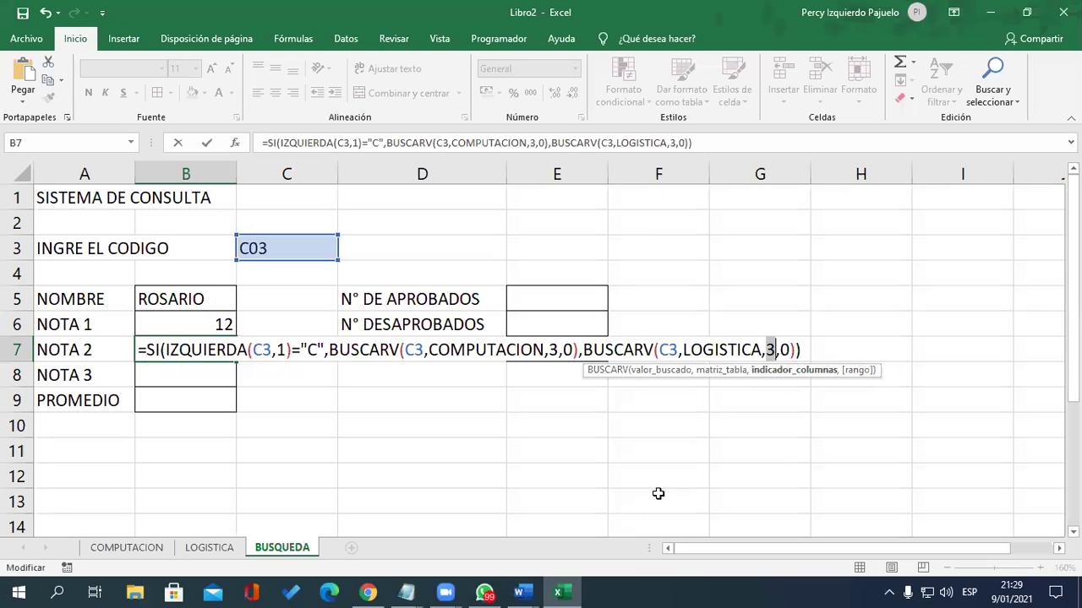
left_click(803, 347)
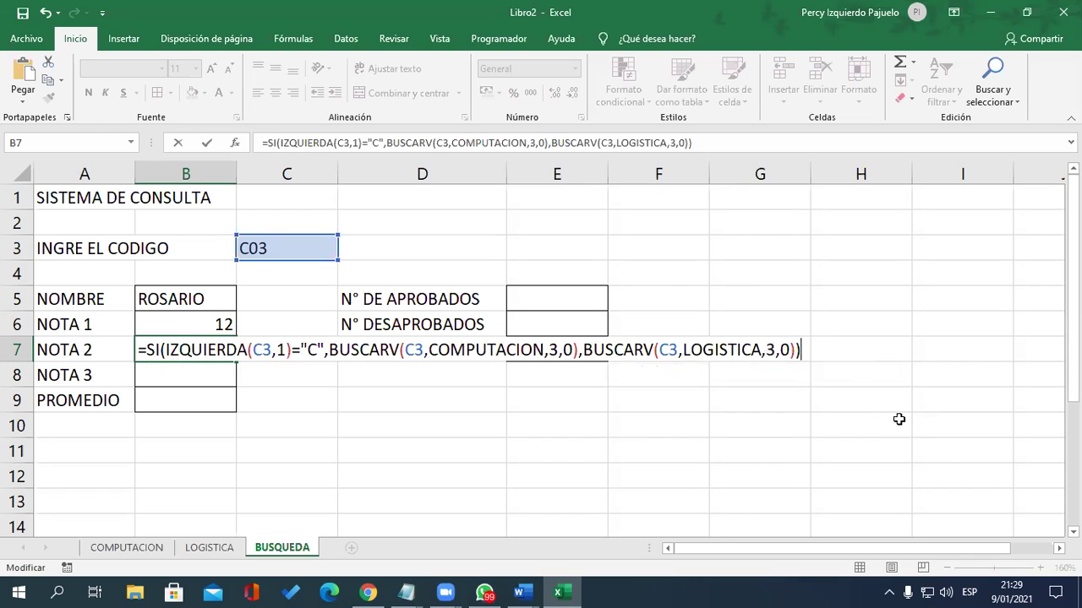
key("Return")
key("Up")
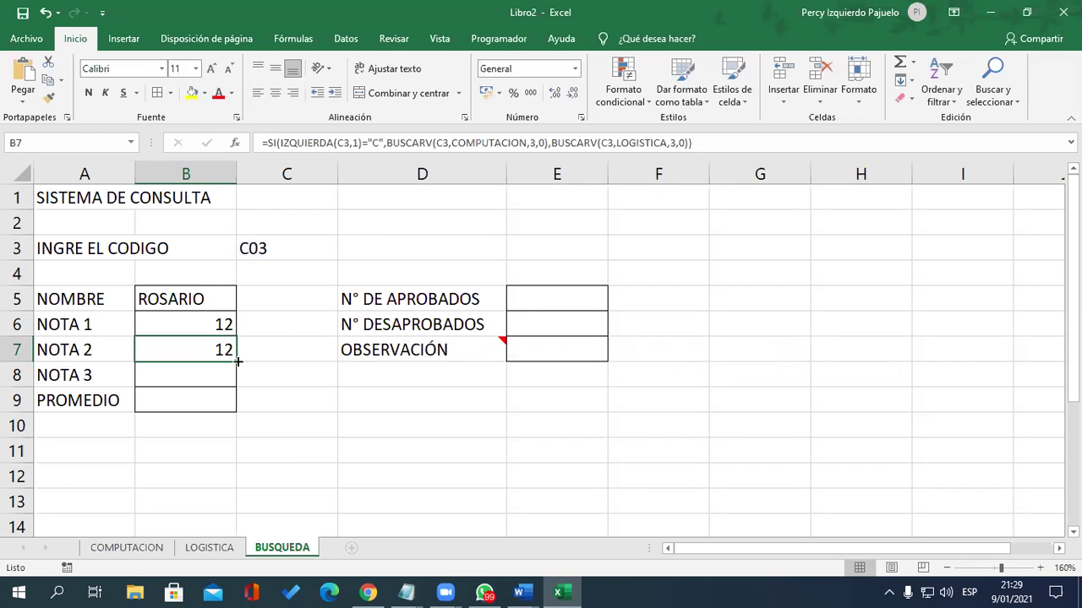
left_click(195, 295)
left_click(205, 350)
double_click(203, 350)
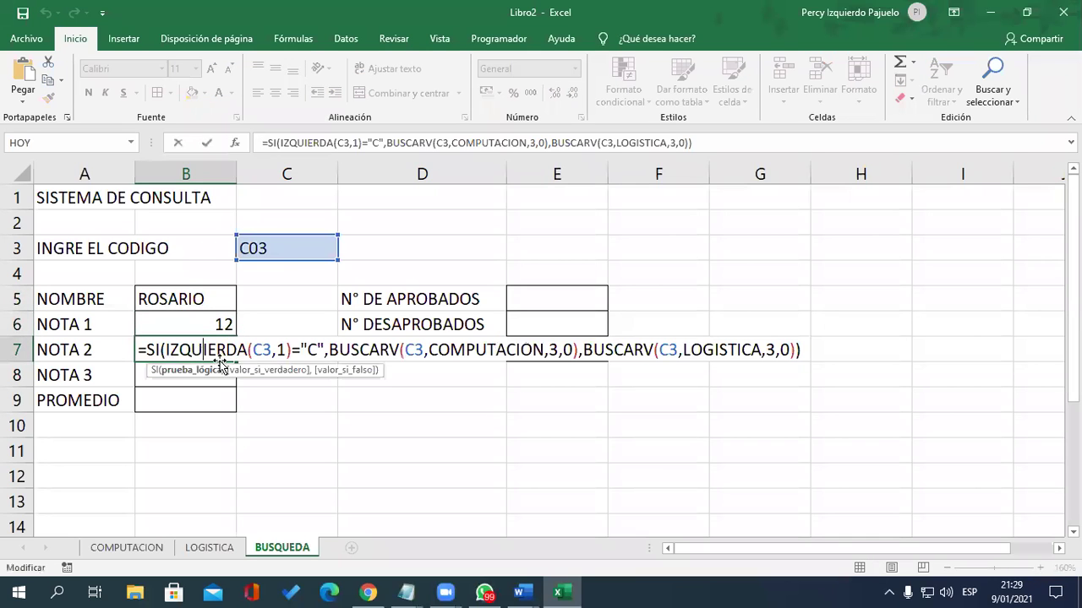
Change both BUSCARV column indexes in B7 from 3 to 4, so NOTA 2 shows 15.
left_click(558, 349)
key("BackSpace")
type("4")
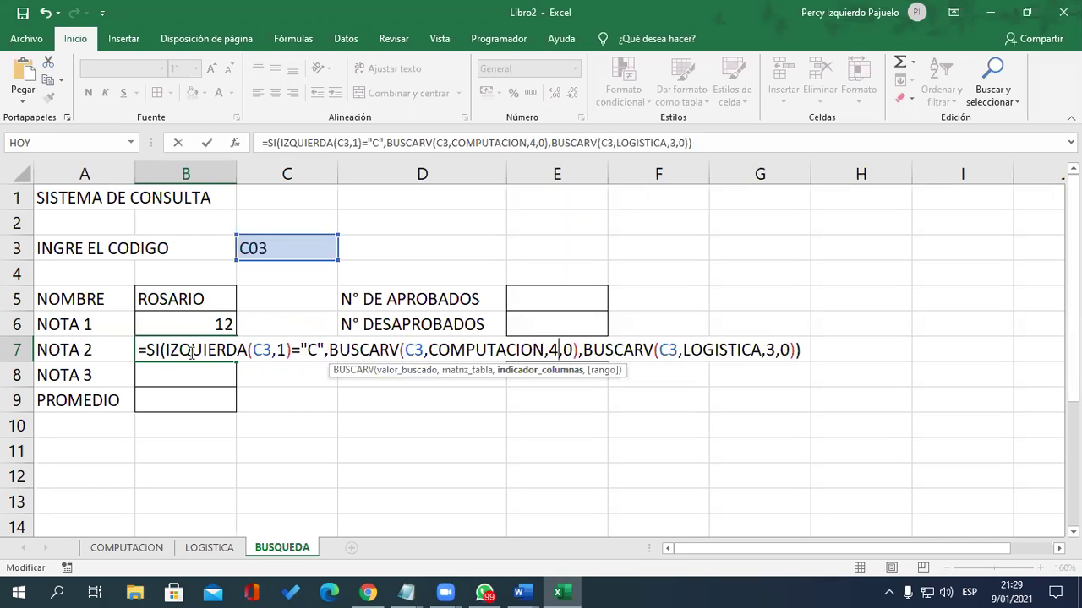
left_click(765, 350)
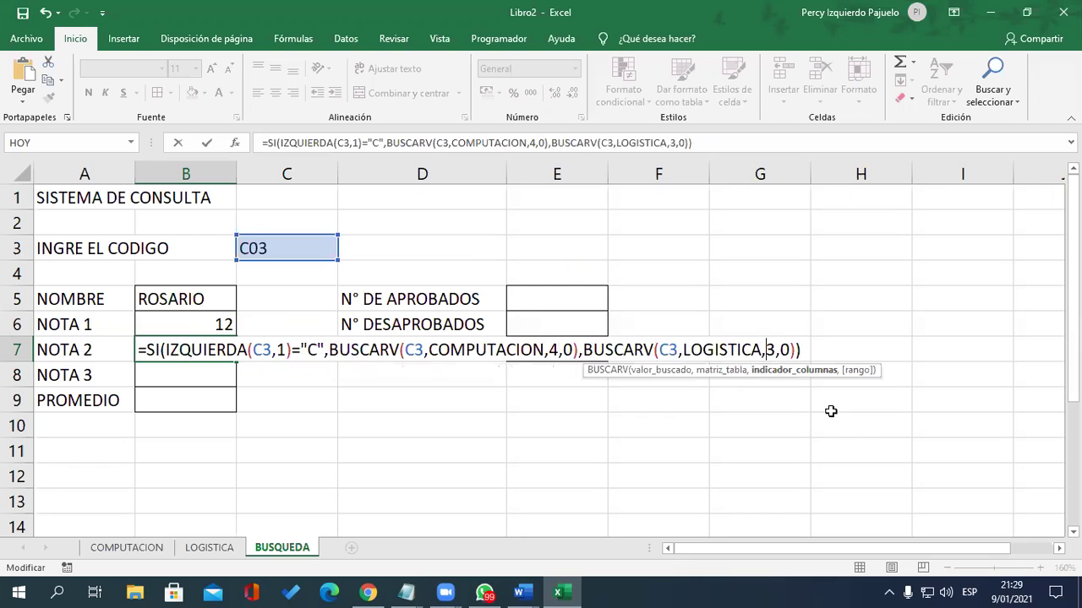
key("Delete")
type("4")
key("Return")
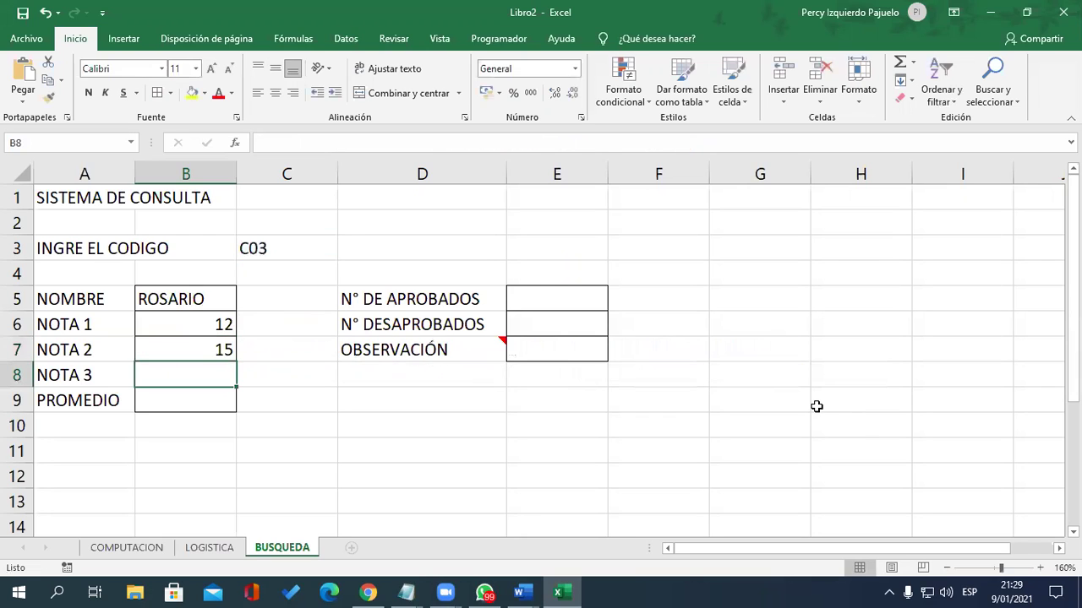
left_click(179, 354)
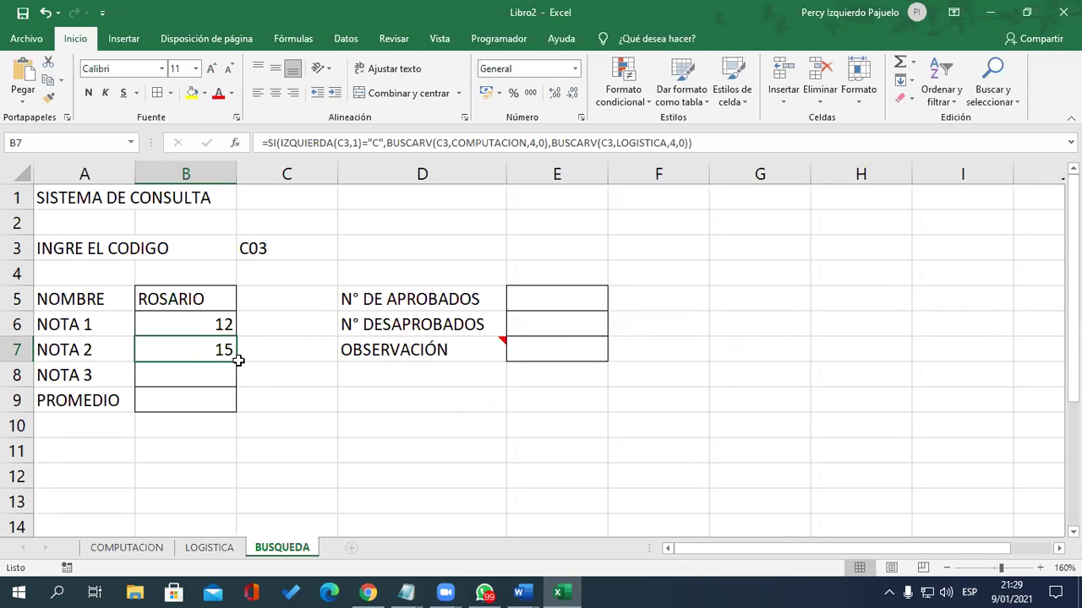
Fill B8 with the NOTA 2 formula and point its IZQUIERDA test back to C3.
left_click_drag(237, 361, 237, 385)
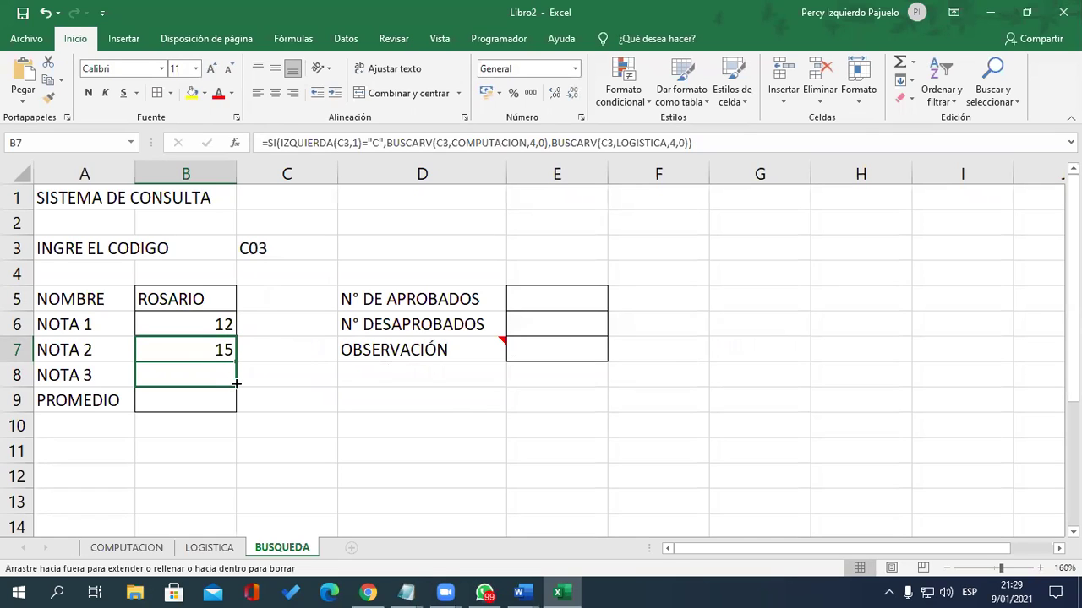
left_click_drag(237, 384, 238, 384)
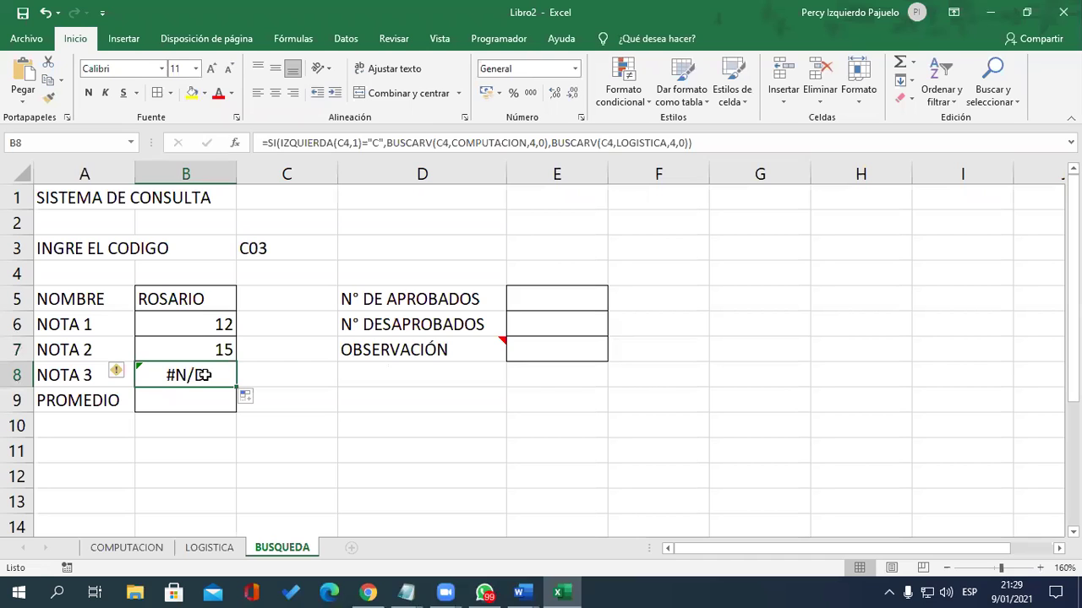
double_click(204, 375)
key("Right")
key("Right")
key("Right")
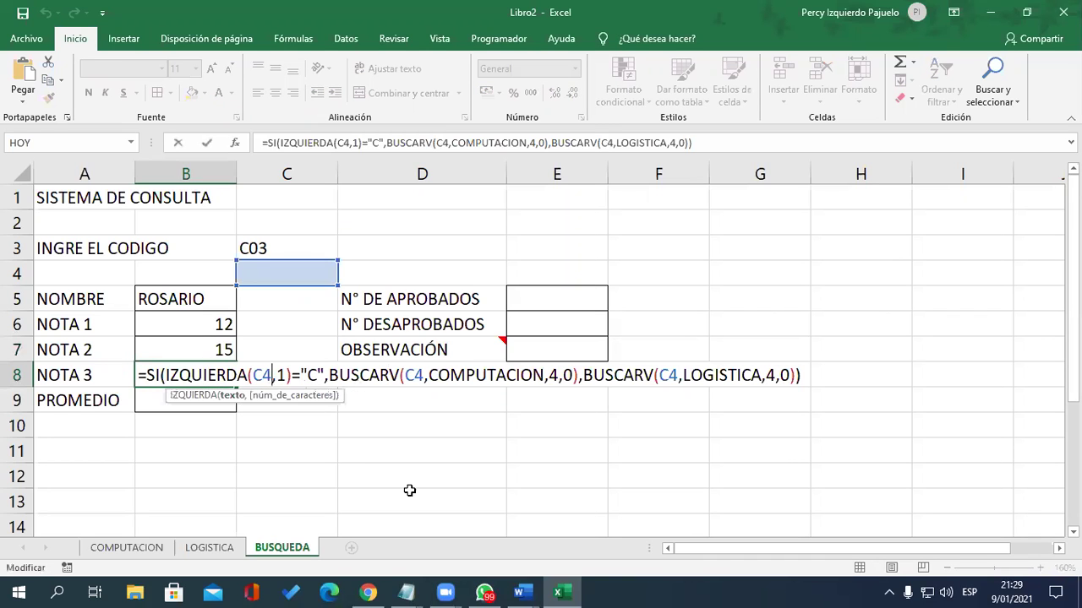
key("BackSpace")
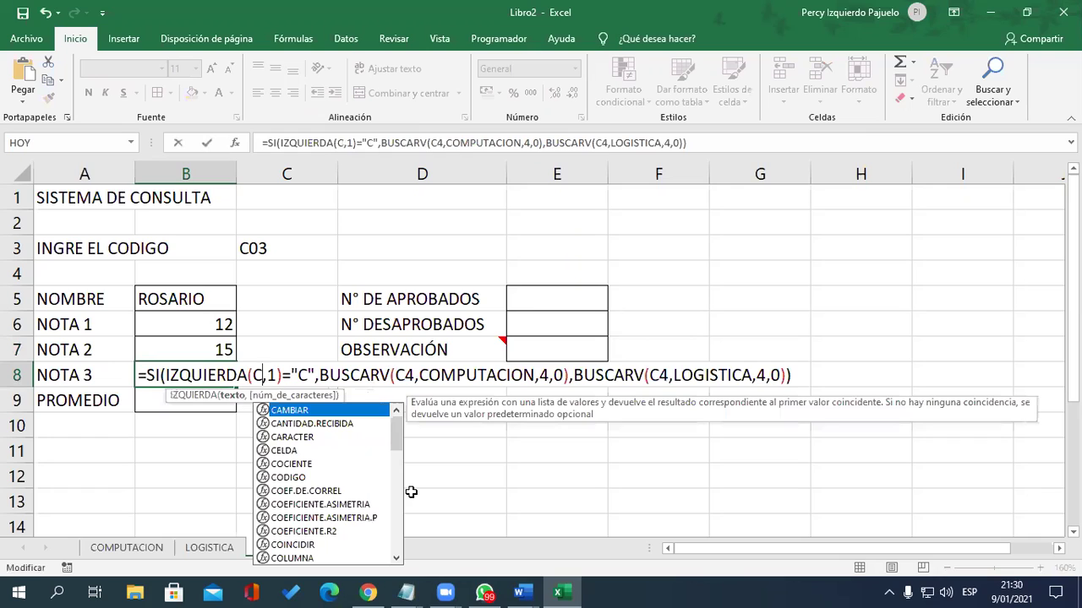
type("3")
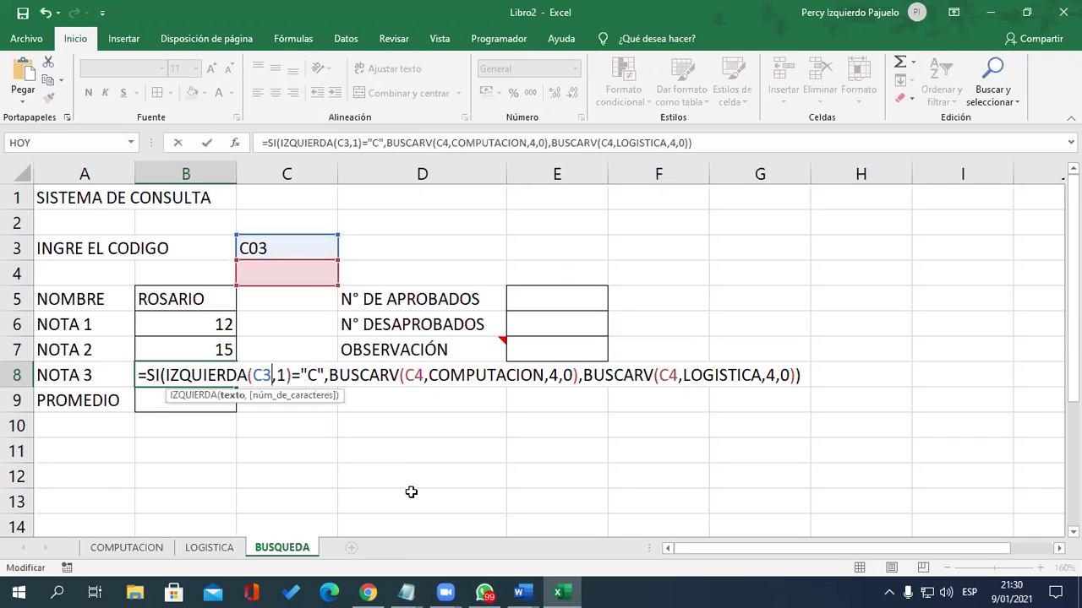
Change both BUSCARV lookup values to C3 and the COMPUTACION column index to 5.
left_click(422, 378)
key("BackSpace")
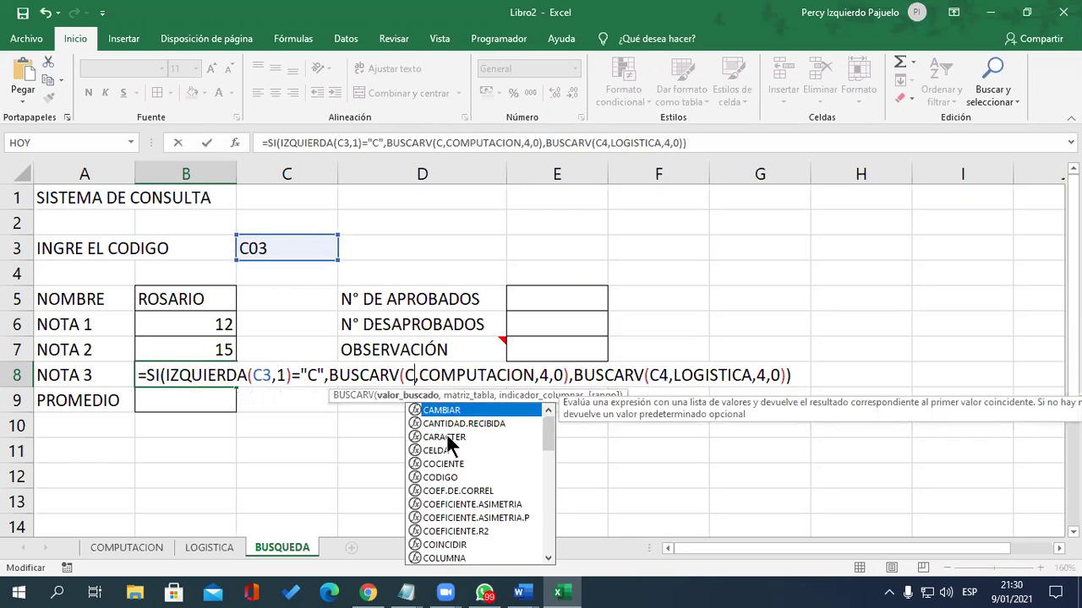
type("3")
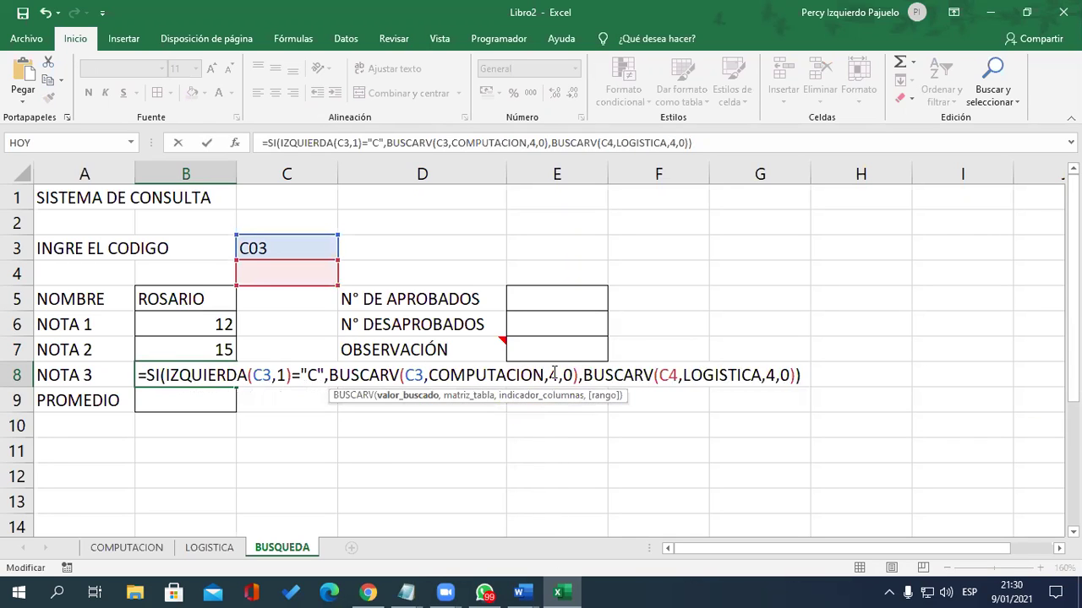
left_click(558, 375)
key("BackSpace")
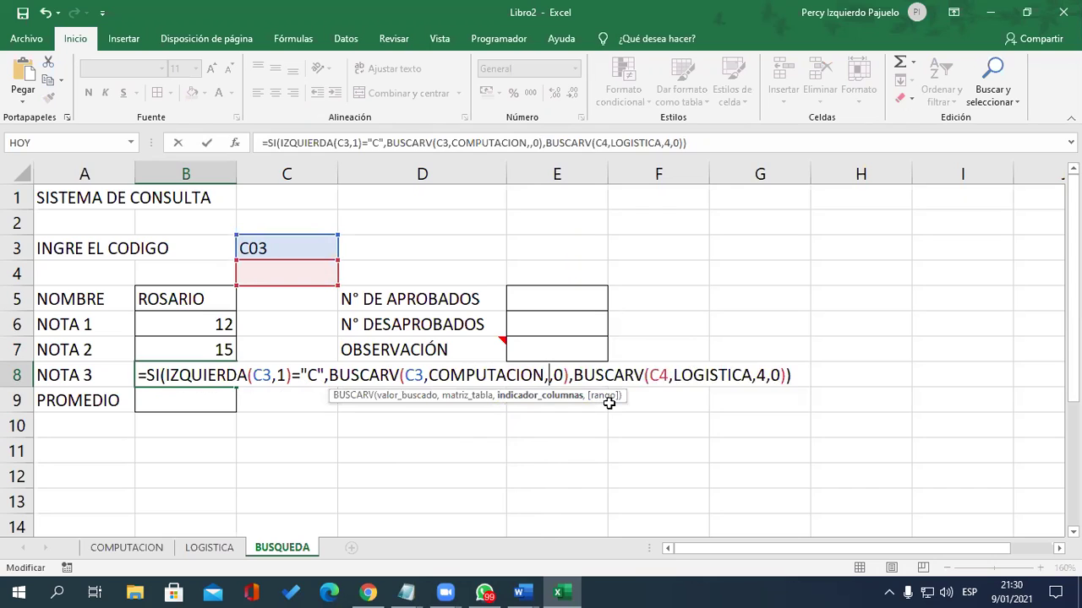
type("5")
left_click(669, 374)
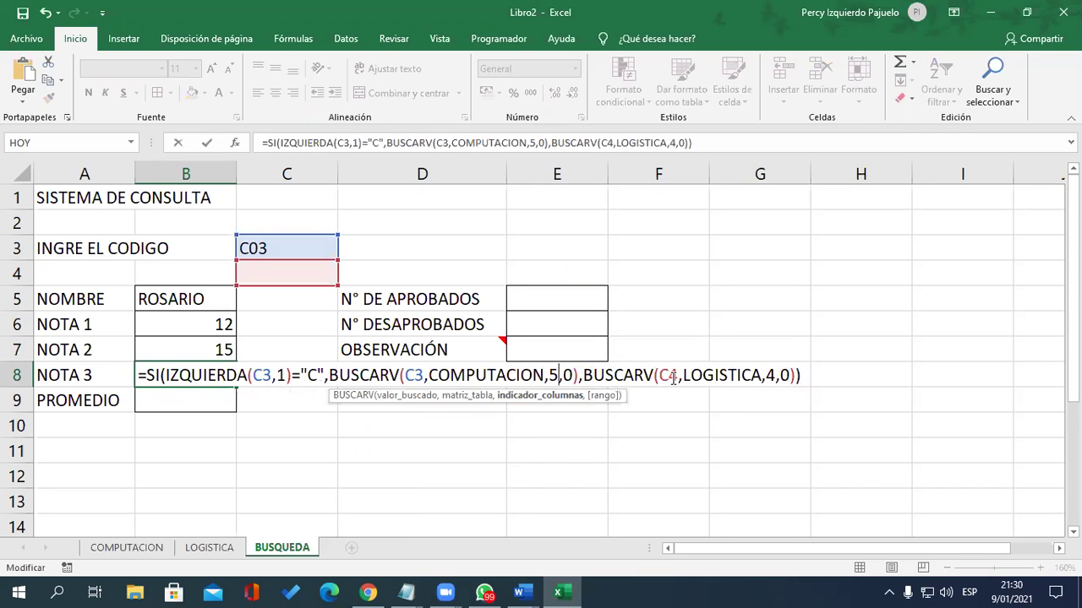
key("Delete")
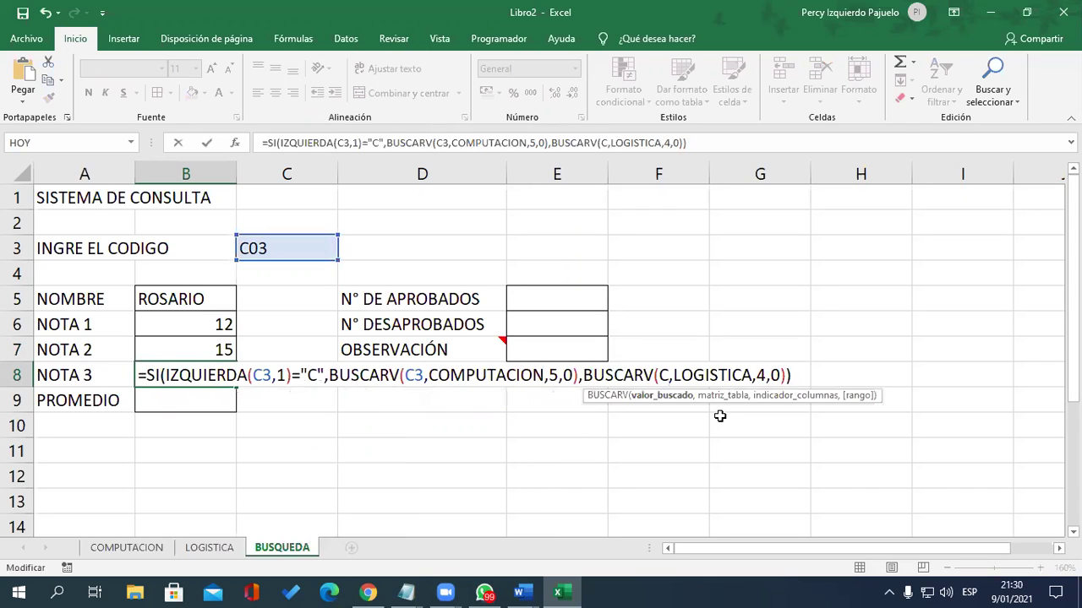
type("3")
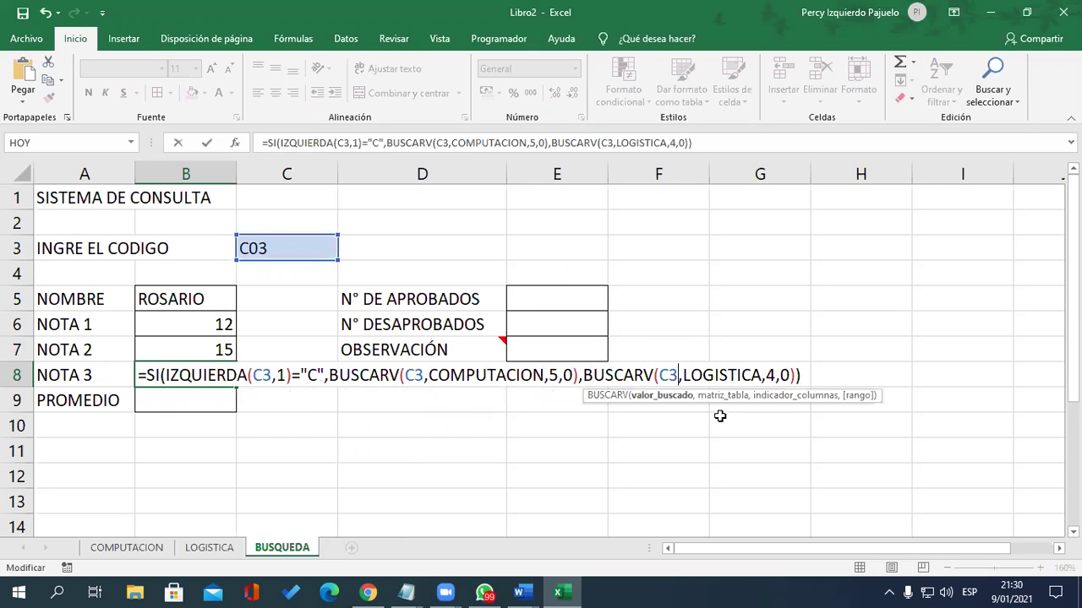
Set the LOGISTICA column index to 5, recheck both indexes, and enter NOTA 3.
left_click(767, 374)
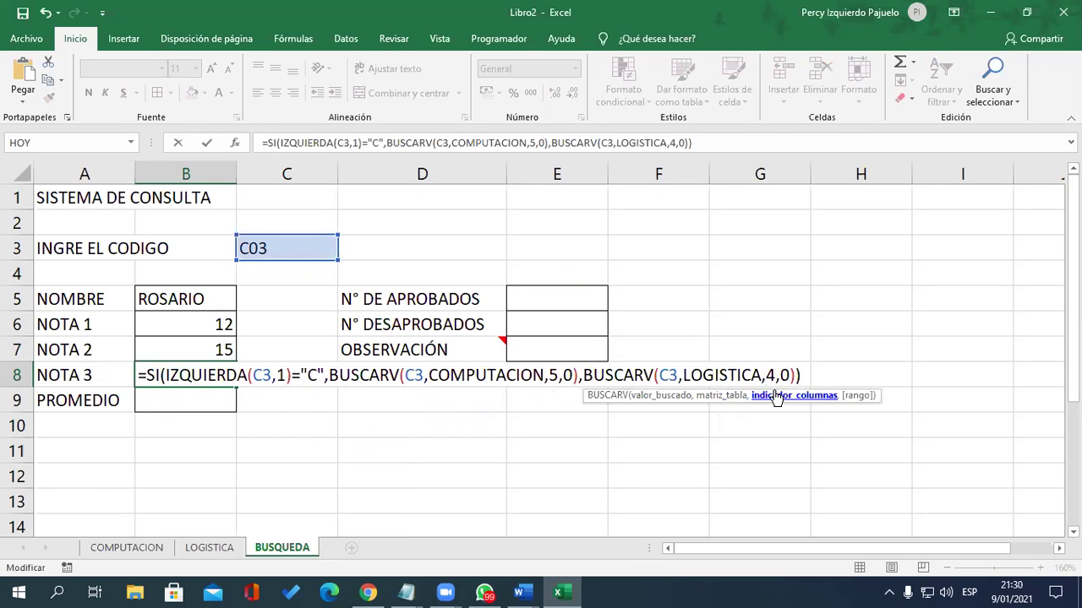
key("Delete")
type("5")
double_click(553, 375)
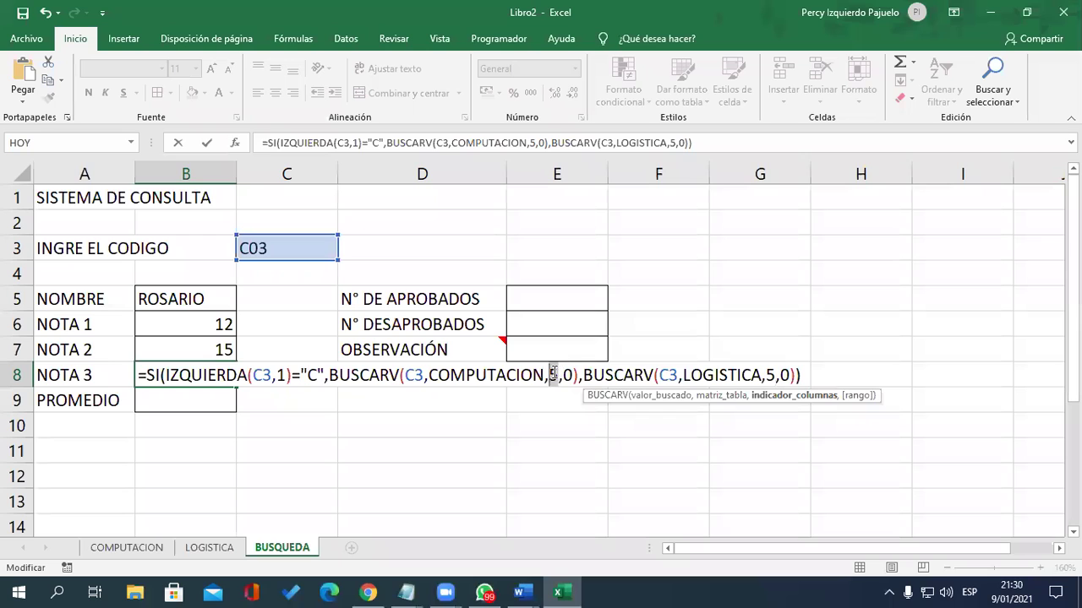
double_click(770, 375)
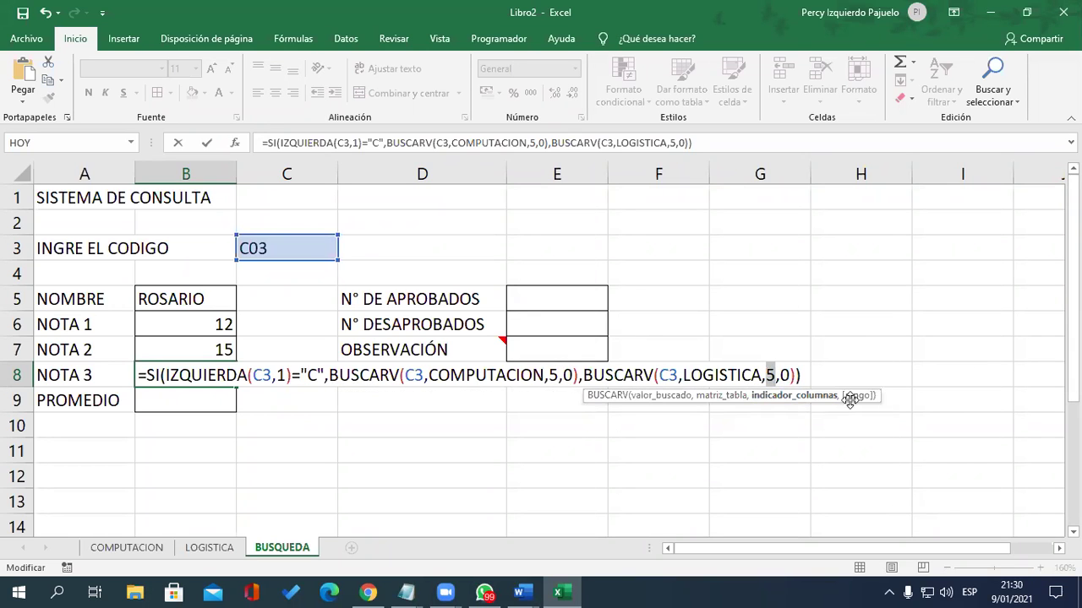
left_click(803, 375)
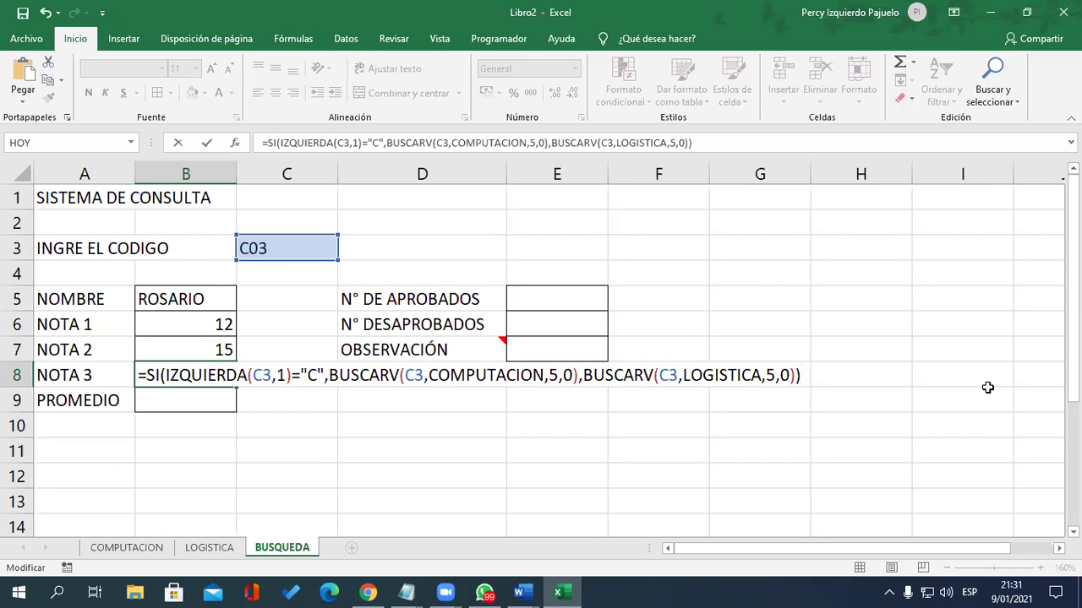
key("Return")
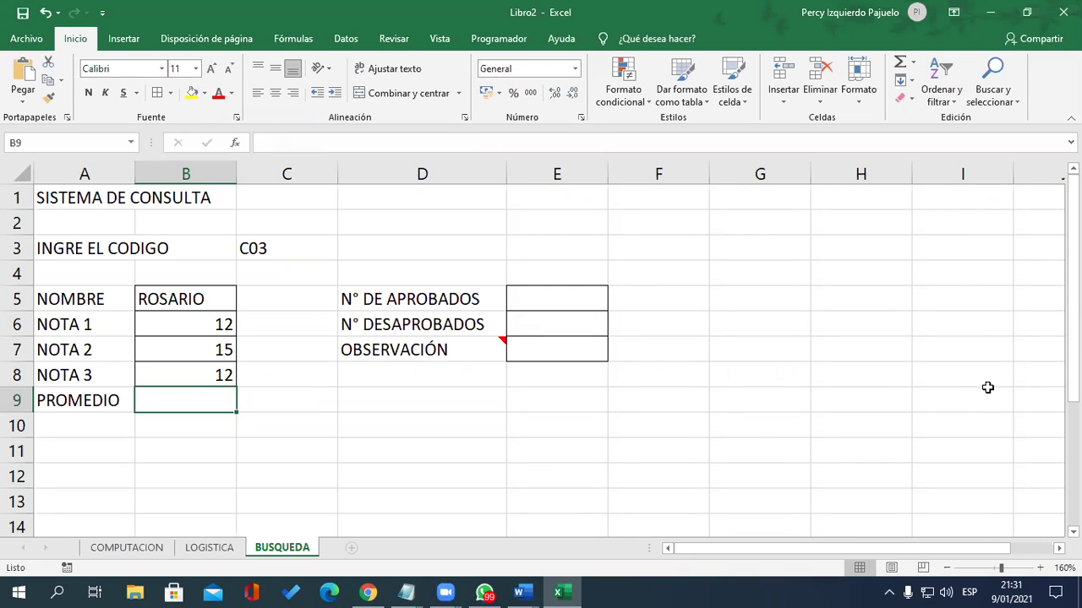
left_click(157, 548)
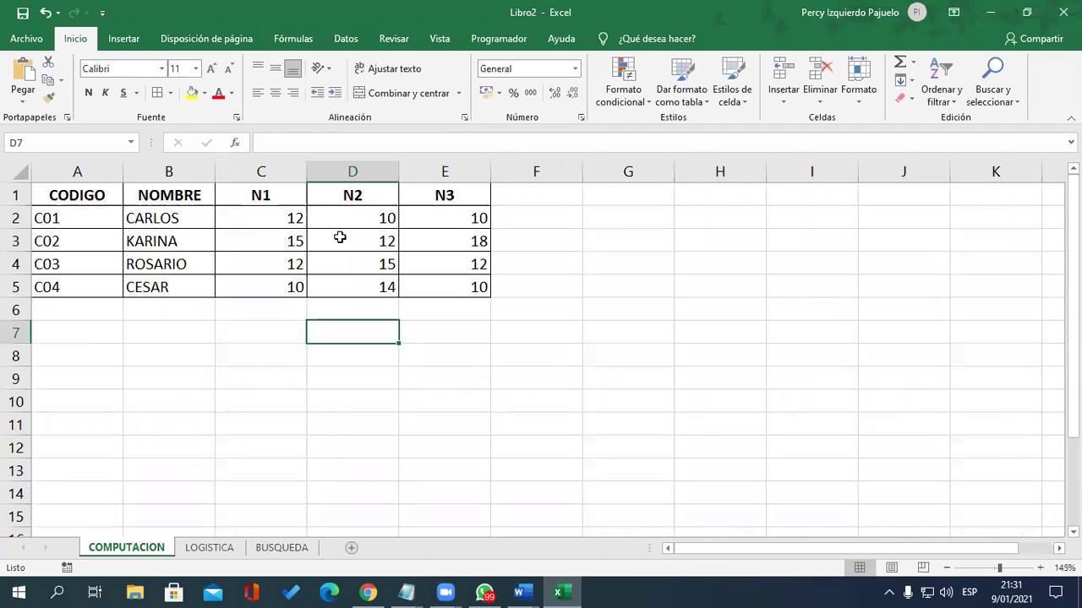
left_click(210, 548)
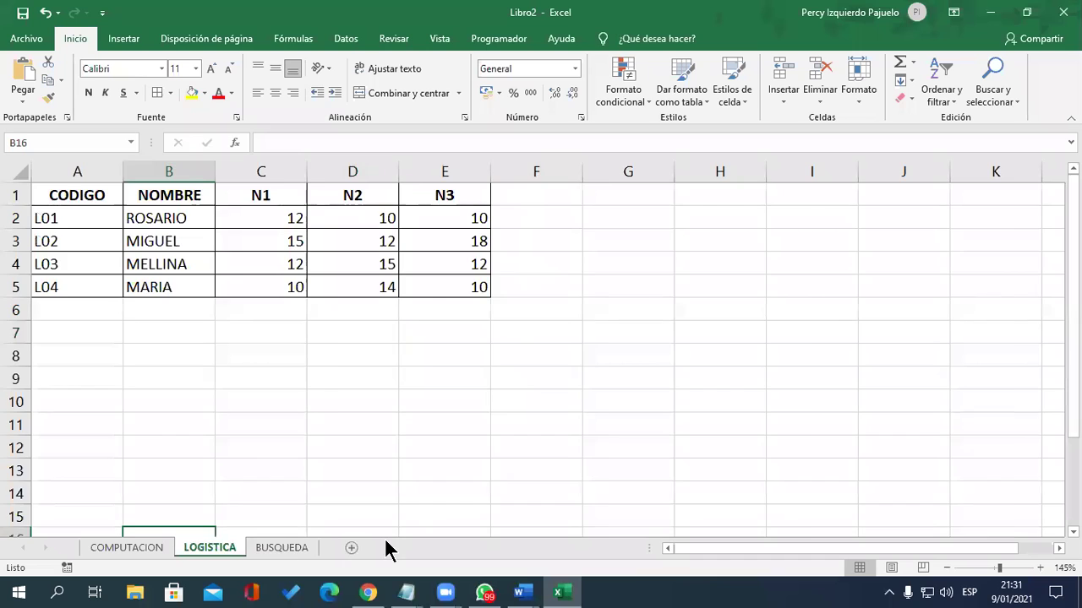
left_click(296, 548)
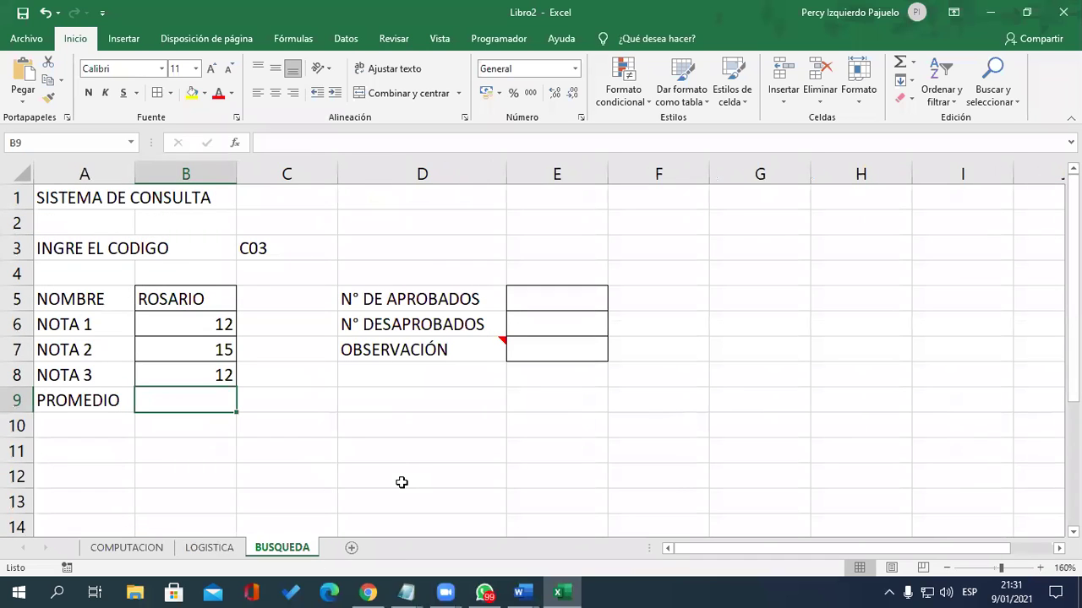
Enter =PROMEDIO(B6:B8) in B9, giving an average of 13.
type("=")
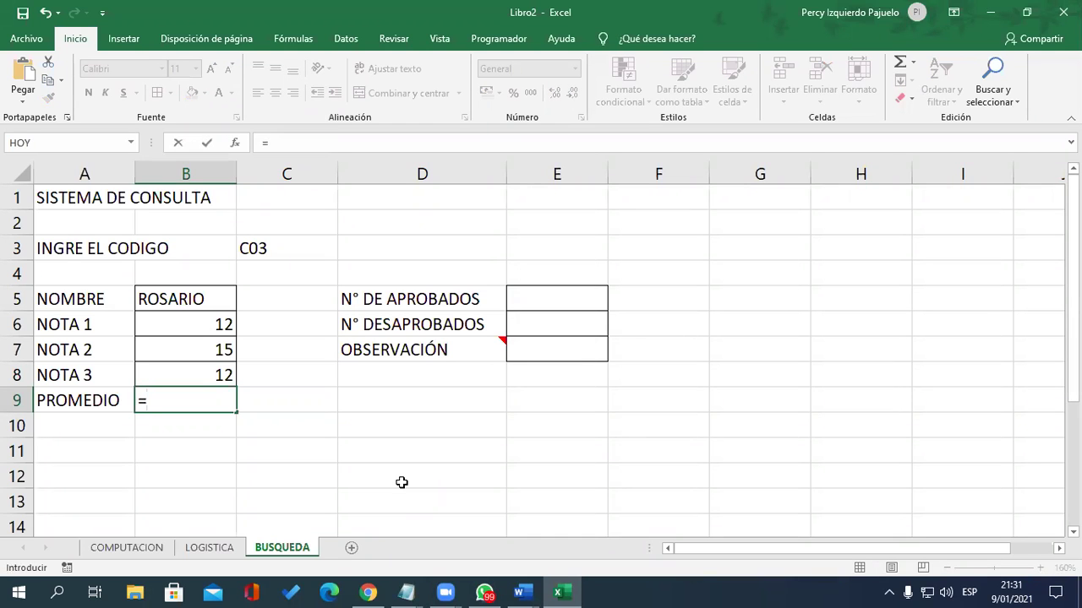
type("PROM")
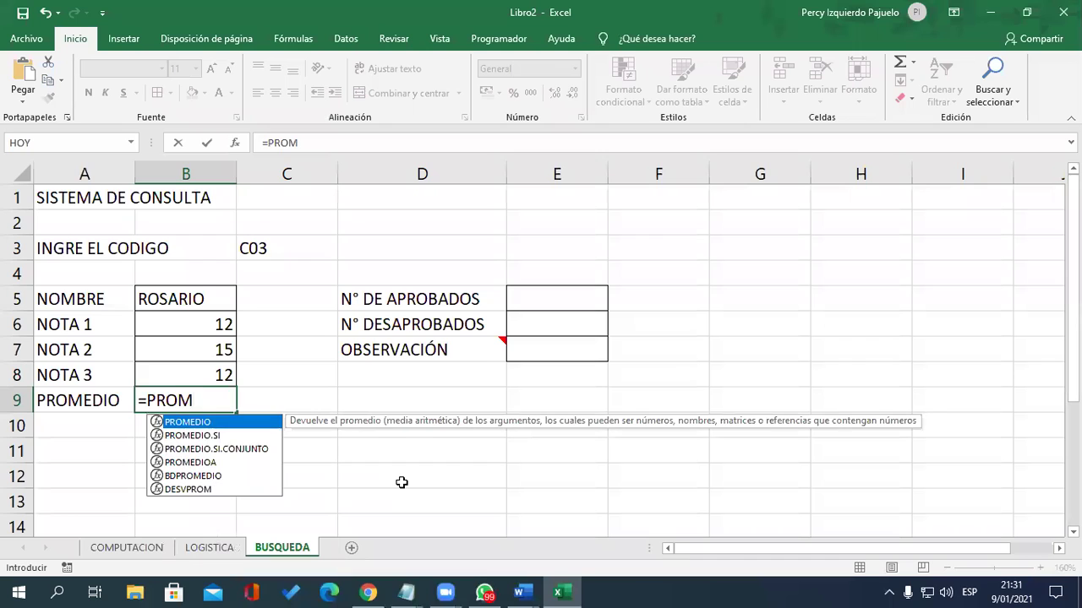
key("Tab")
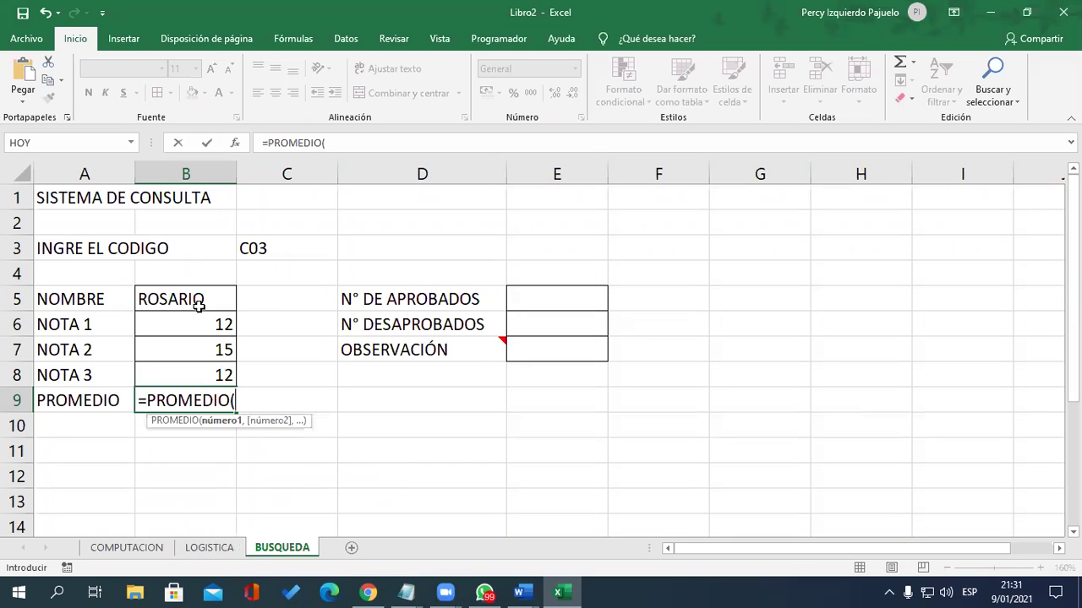
left_click_drag(207, 321, 207, 372)
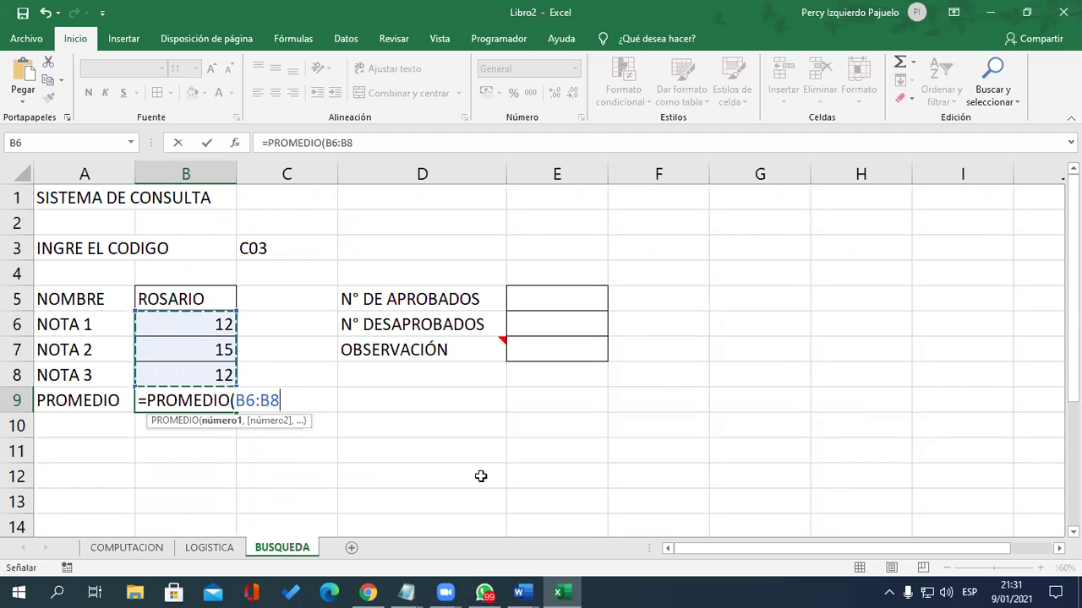
type(")")
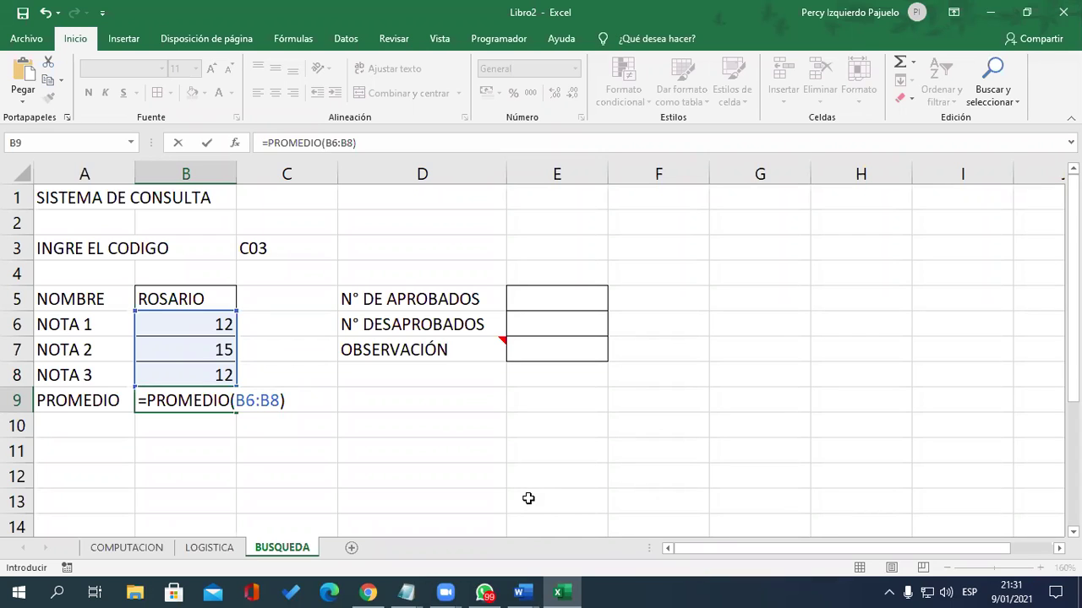
key("Return")
key("Up")
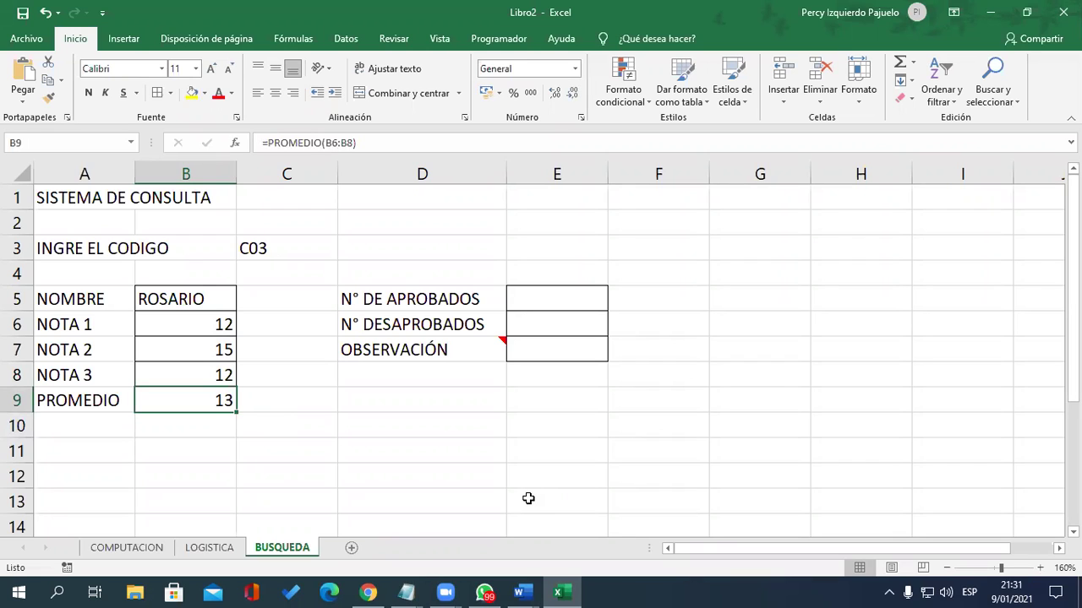
Enter the student code C01 in cell C3.
mouse_move(448, 594)
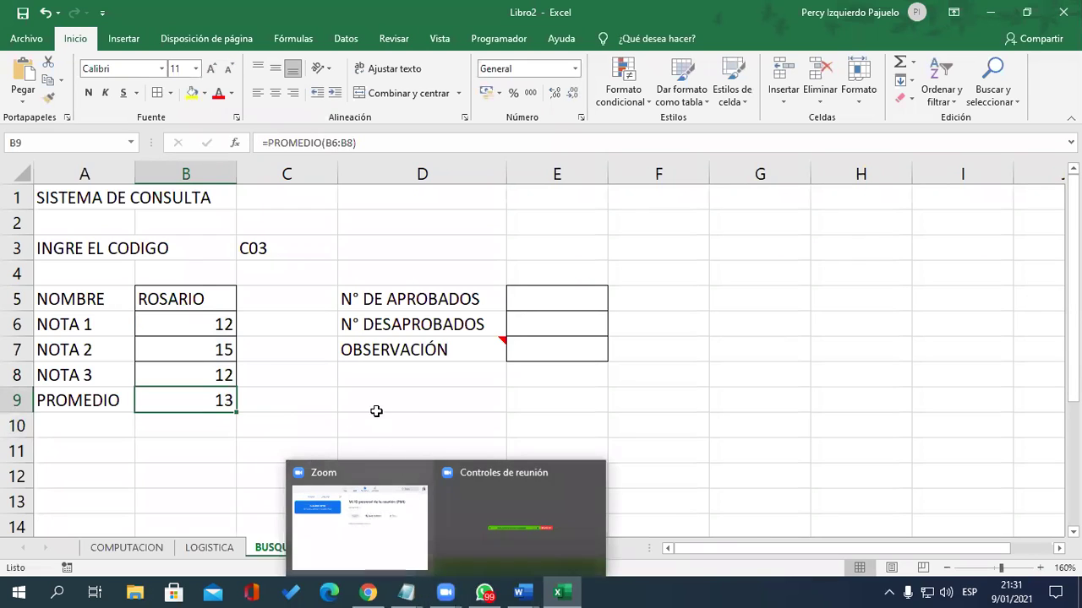
left_click(279, 249)
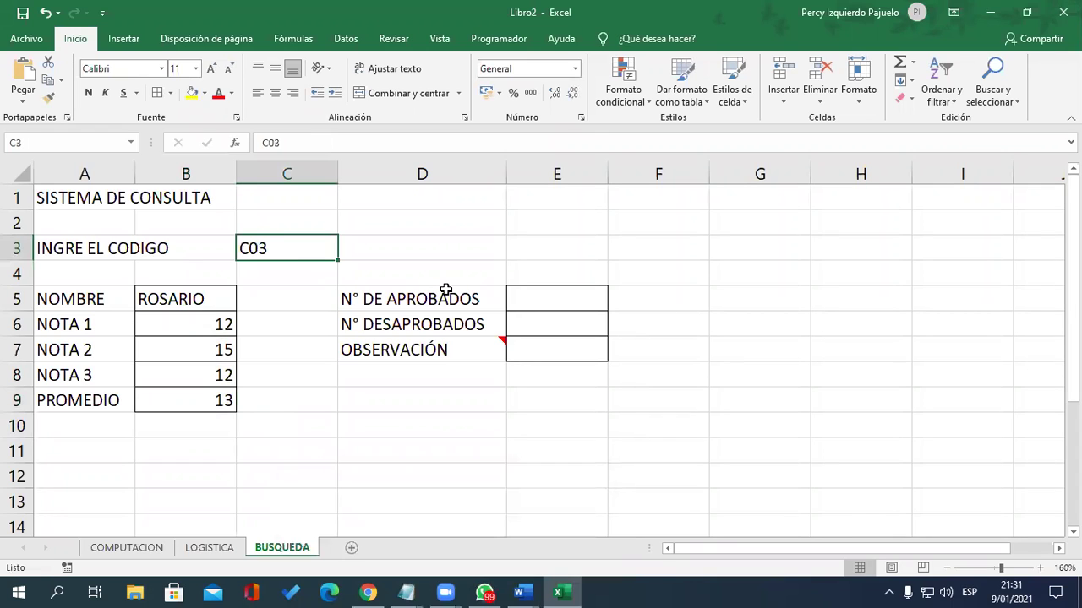
type("C01")
key("Return")
key("Up")
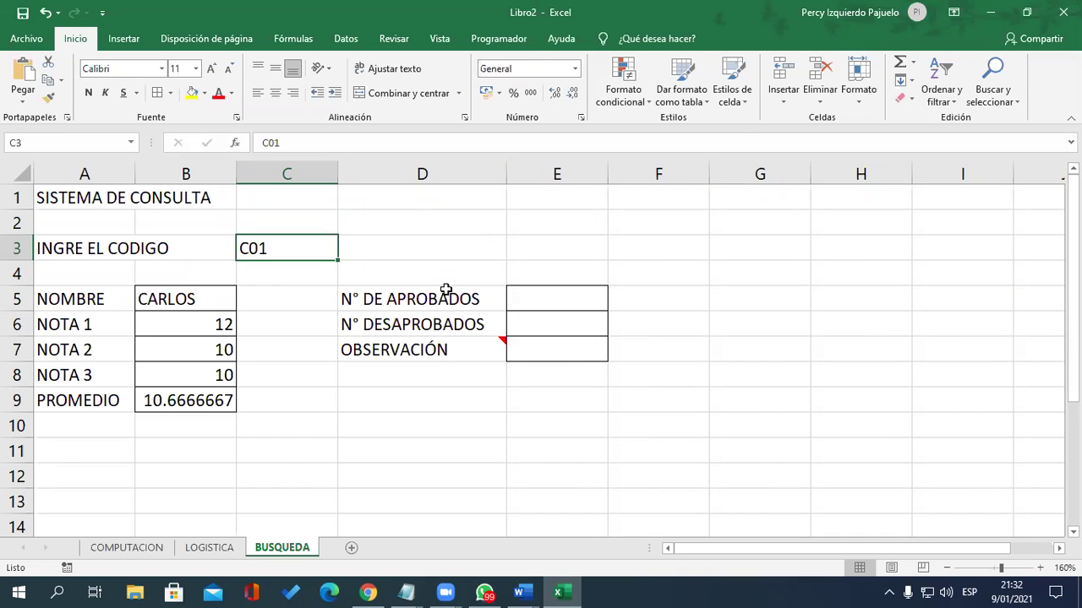
Confirm B9's =PROMEDIO(B6:B8) giving 10.6666667, then reopen it at the formula start.
left_click(214, 401)
double_click(214, 401)
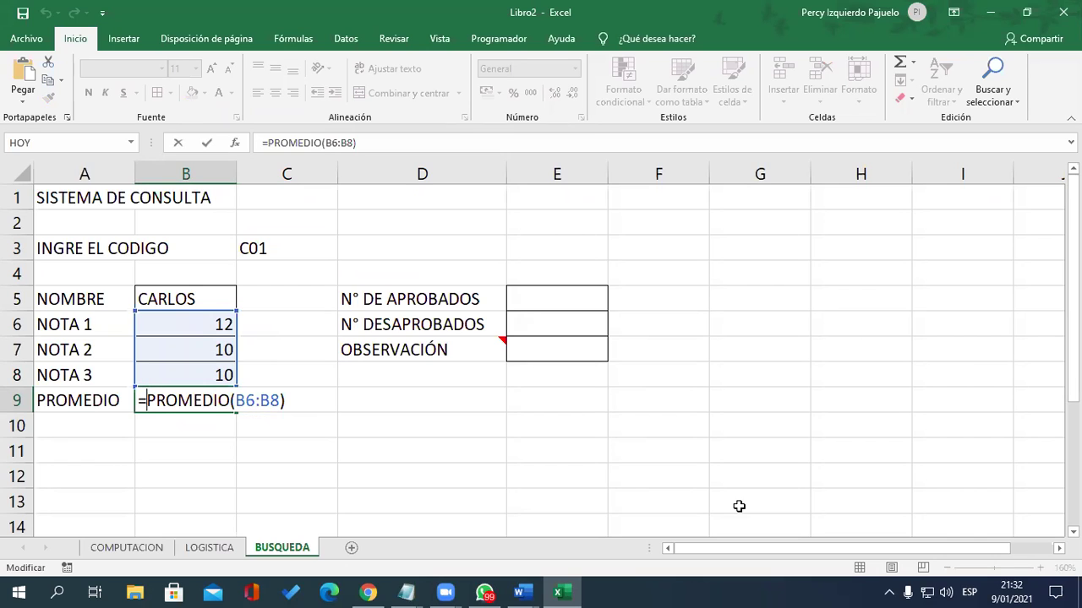
key("Return")
key("Up")
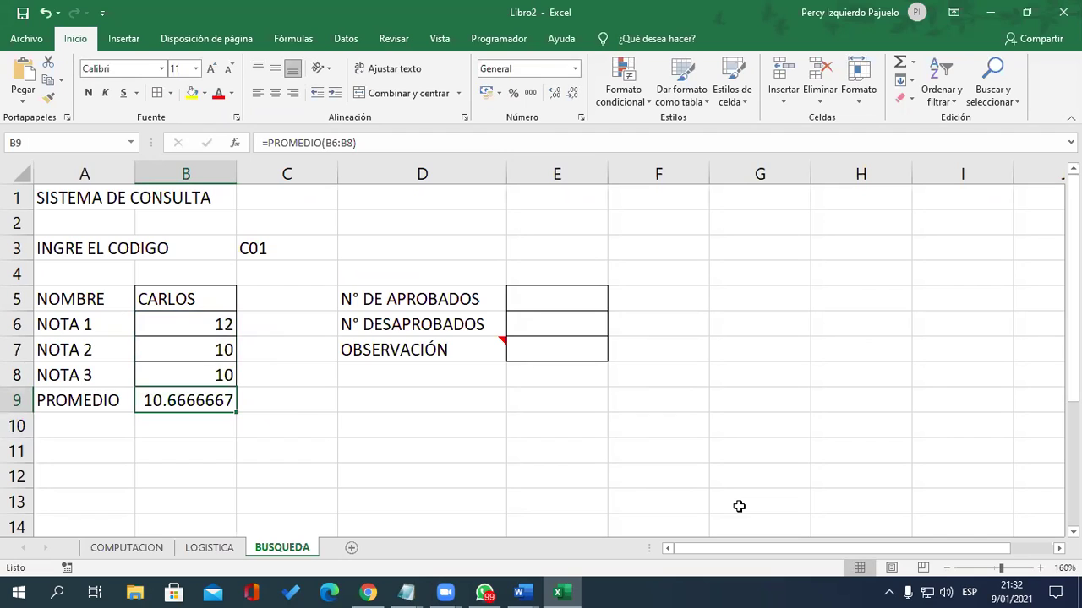
key("F2")
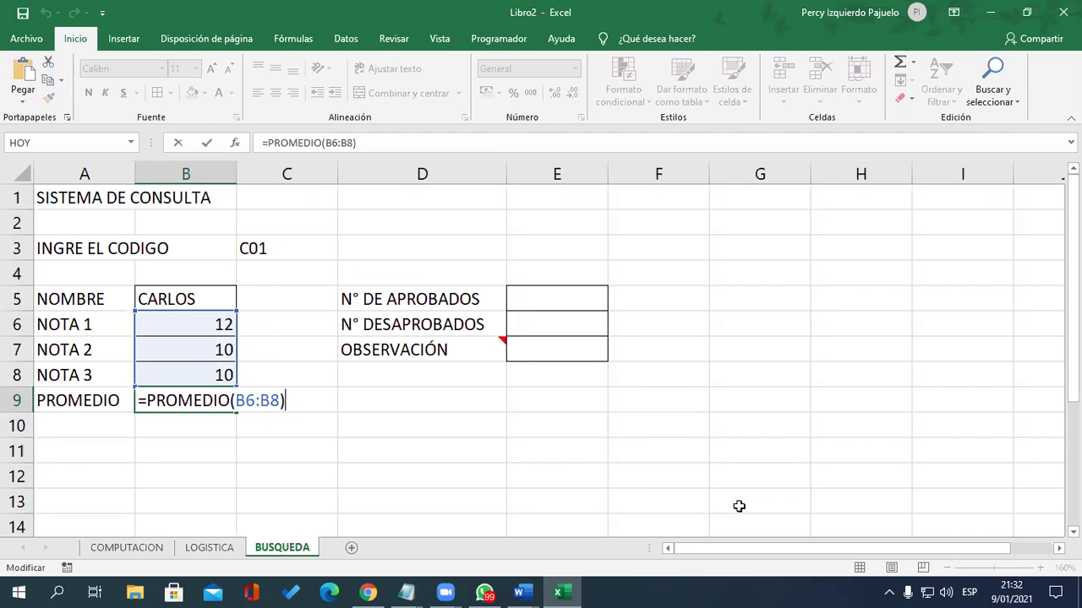
key("Return")
key("Up")
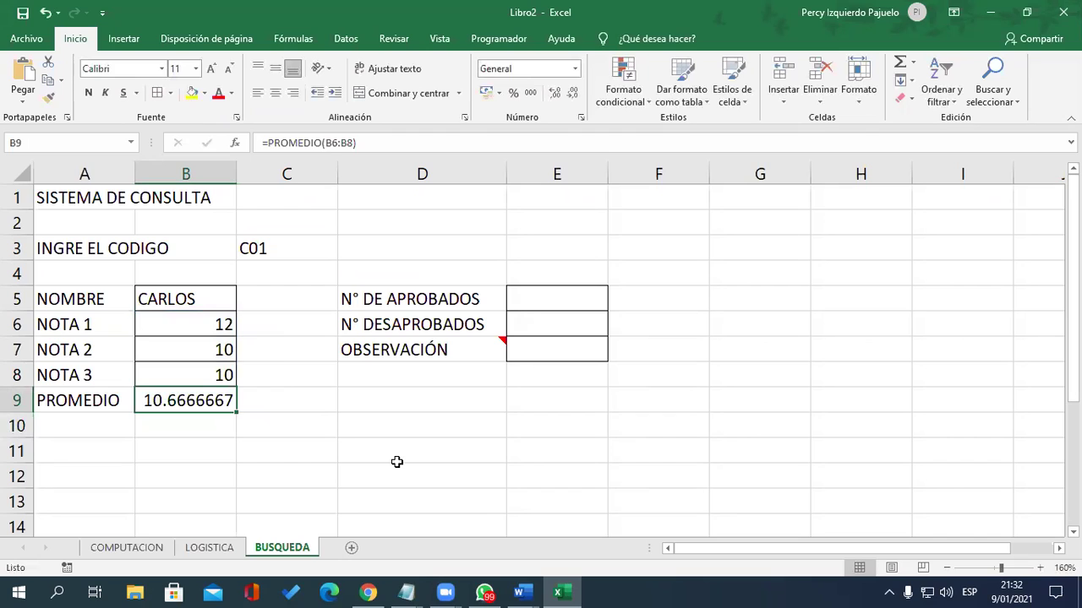
key("F2")
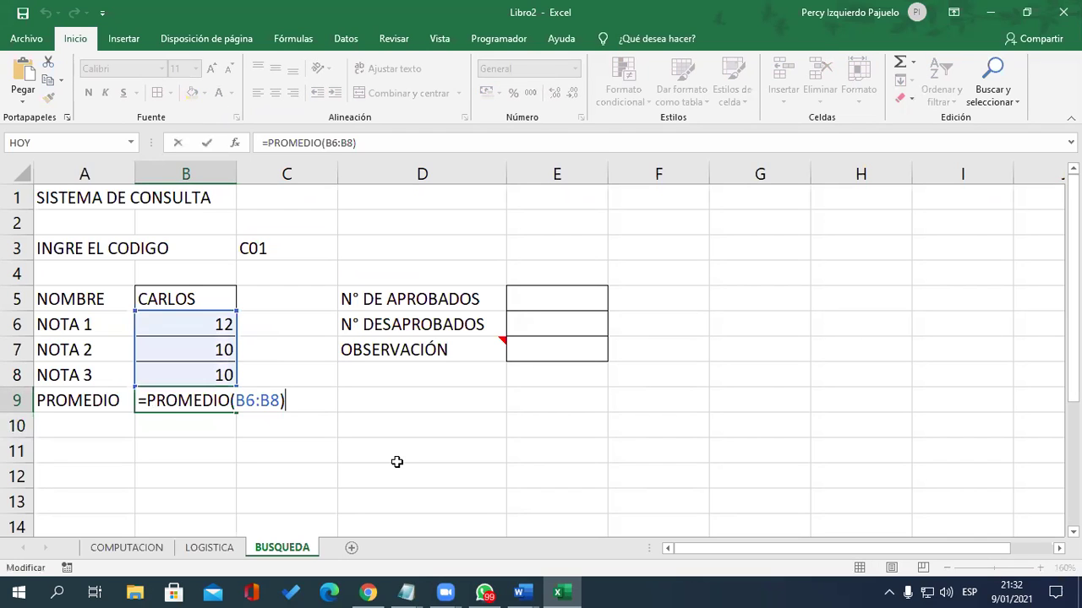
key("Home")
Wrap B9's average in ENTERO, making =ENTERO(PROMEDIO(B6:B8)) show 10.
key("Right")
type("ENTERO")
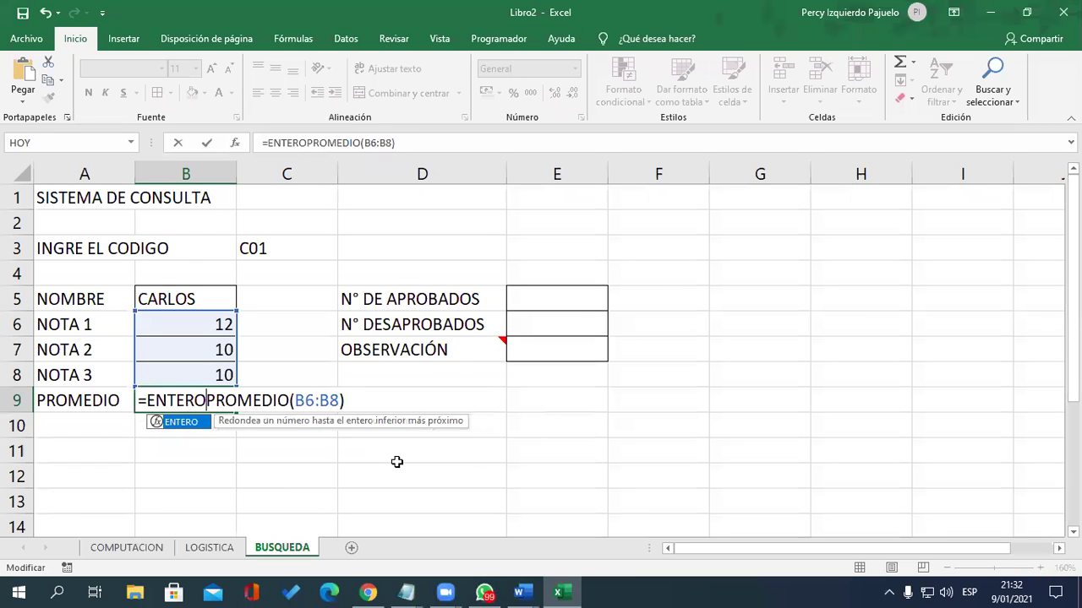
type("(")
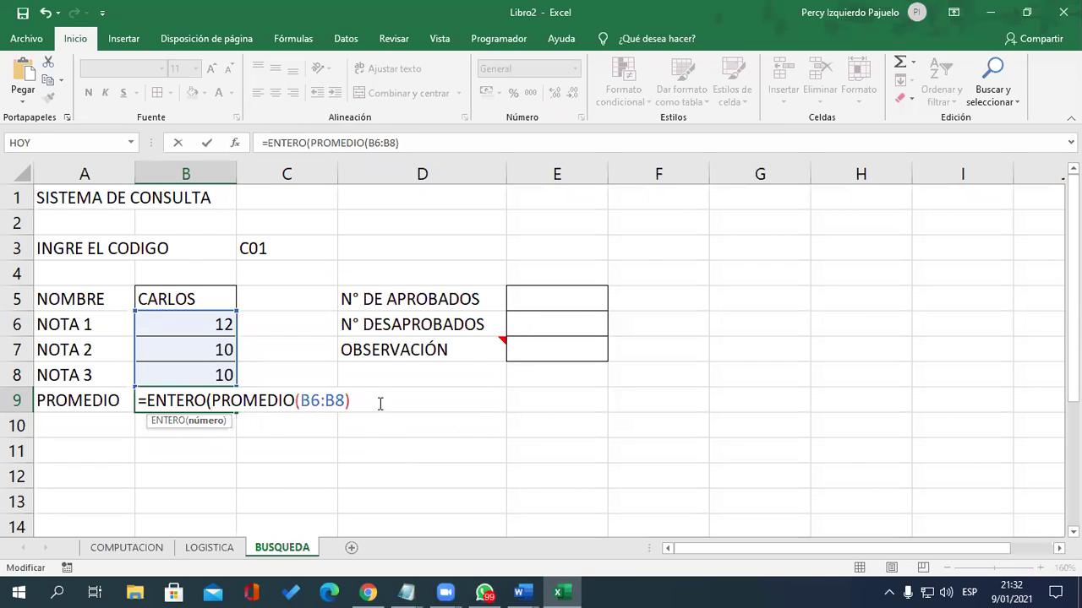
type(")")
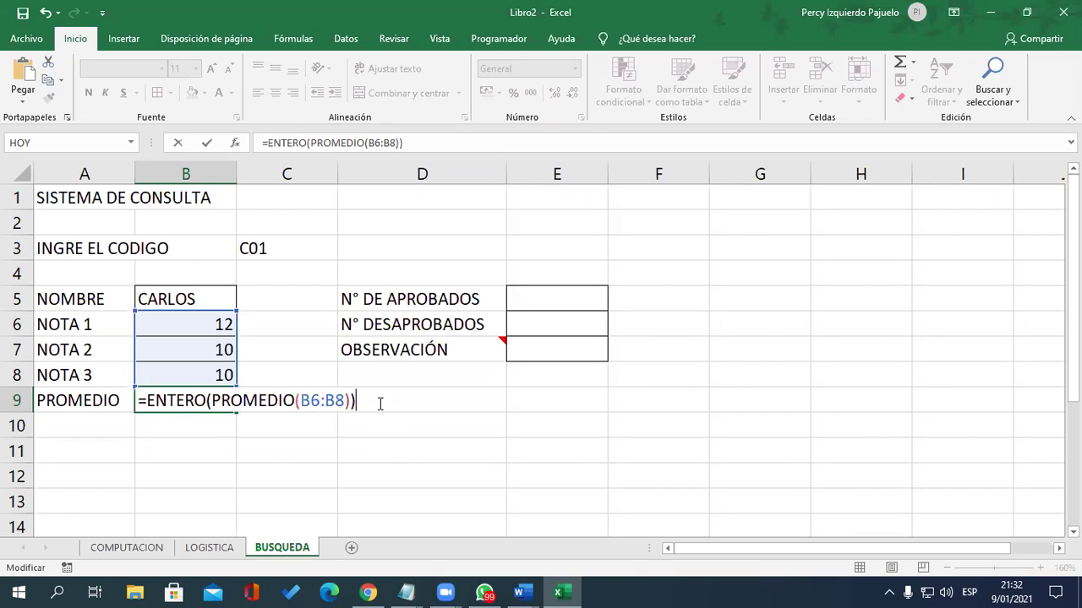
key("Return")
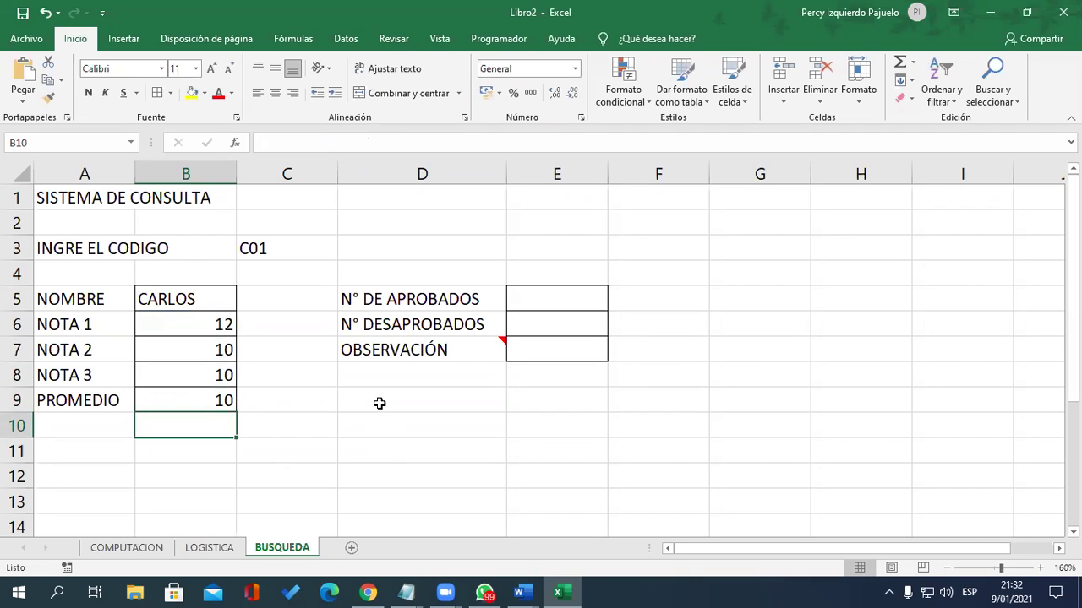
key("Up")
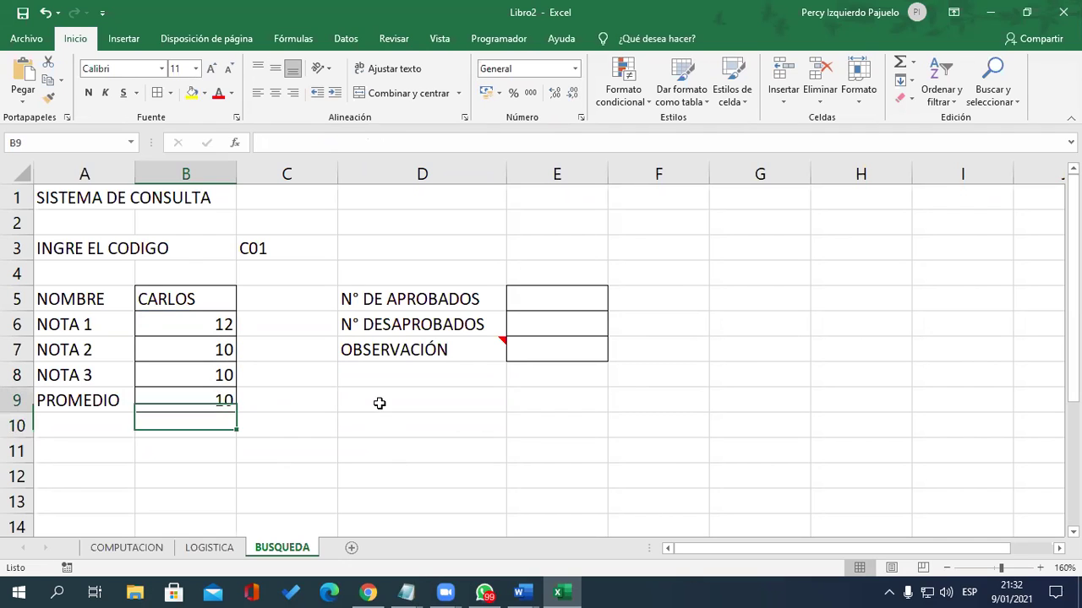
key("F2")
Replace ENTERO with REDONDEAR around PROMEDIO(B6:B8) in B9.
key("Left")
key("Left")
key("Left")
key("Left")
key("Left")
key("Left")
key("shift+Left")
key("shift+Left")
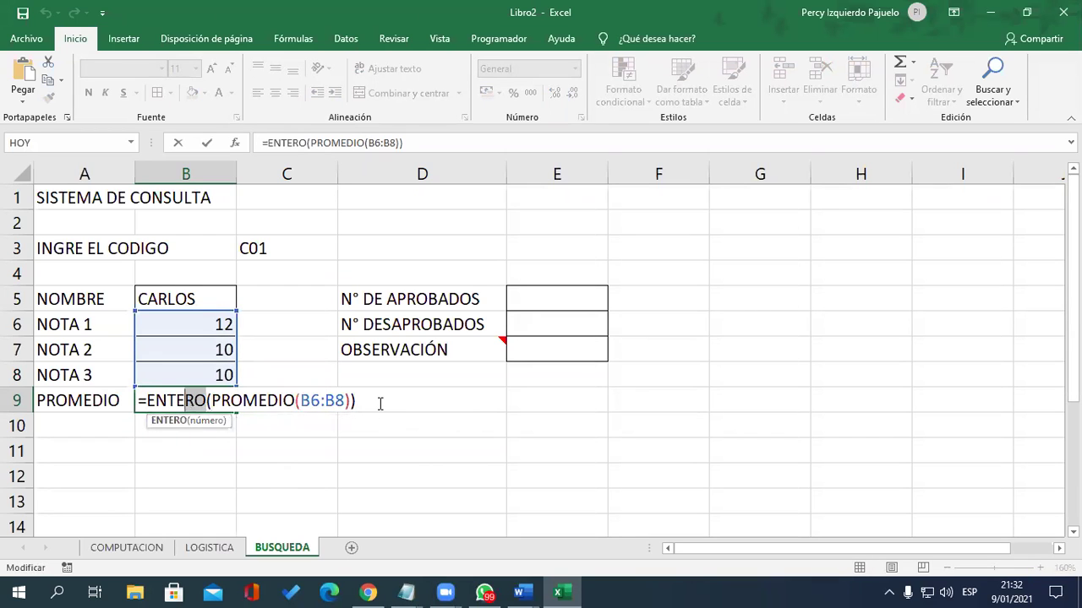
key("shift+Left")
key("shift+Left")
key("shift+Left")
key("shift+Left")
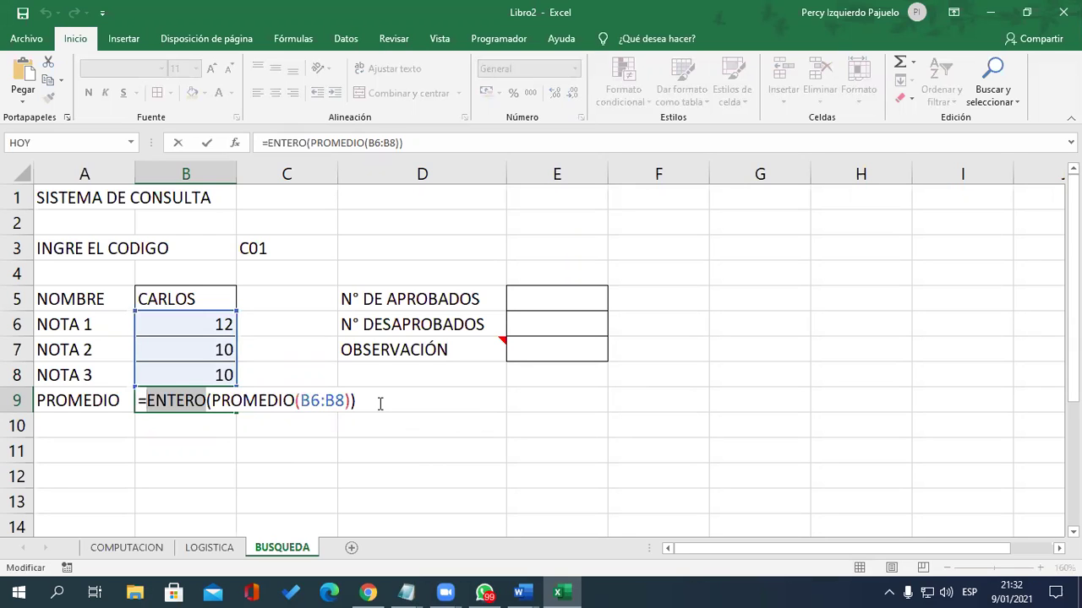
type("REDON")
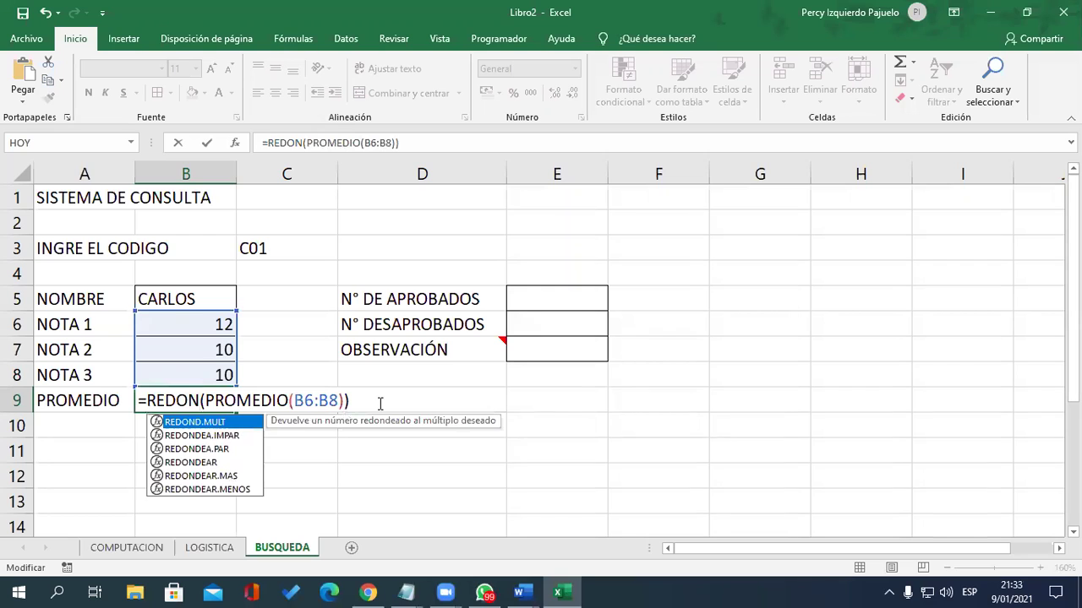
key("Escape")
key("Left")
key("Right")
type("DE")
key("Down")
key("Down")
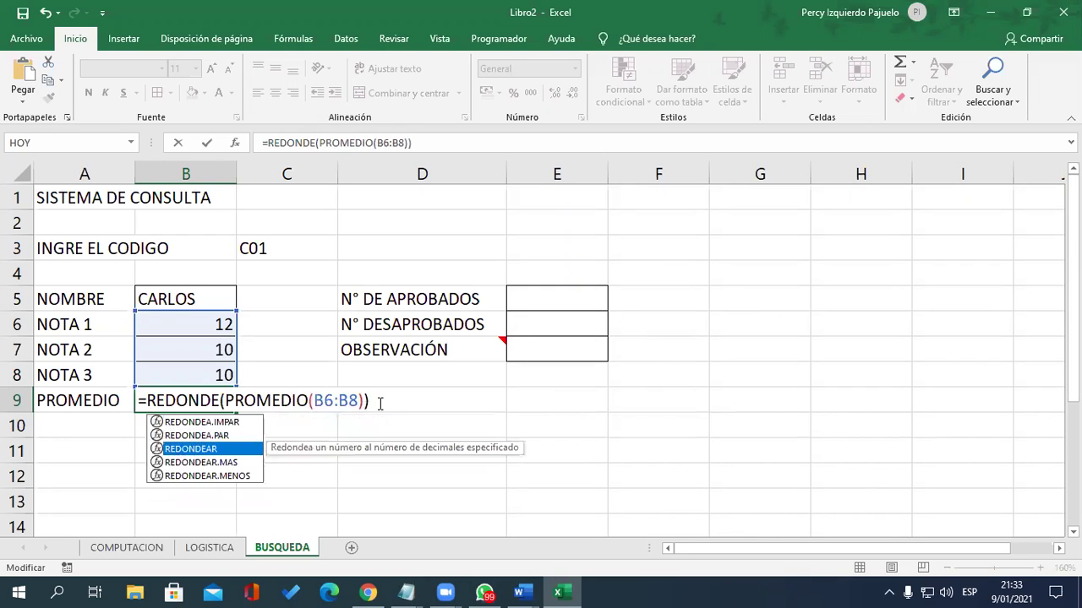
type("AR")
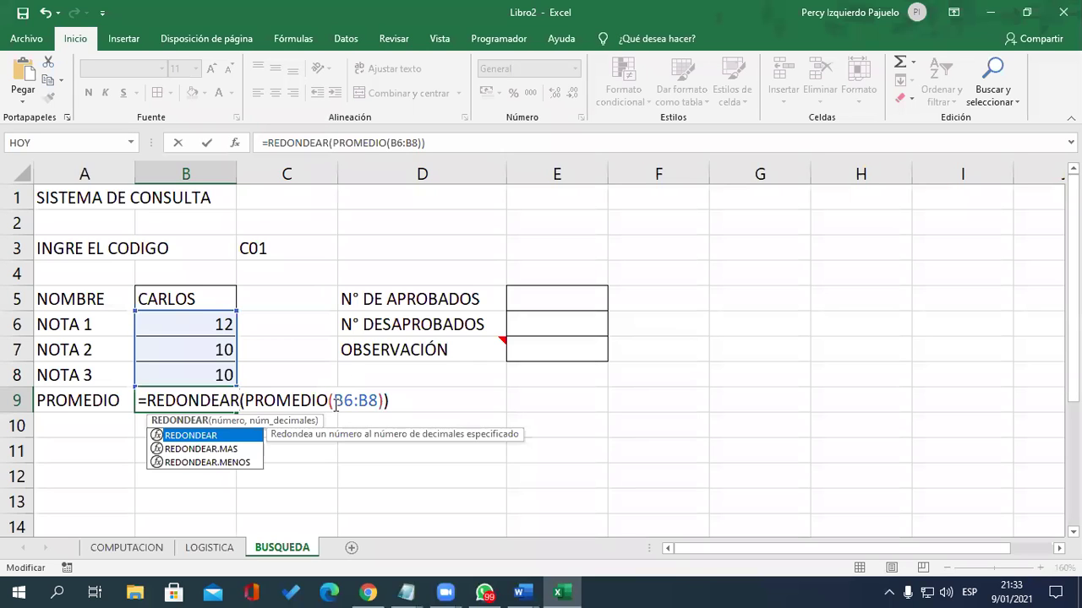
left_click(383, 402)
key("BackSpace")
Add 0 as the decimals argument so =REDONDEAR(PROMEDIO(B6:B8),0) shows 11.
left_click_drag(384, 400, 247, 400)
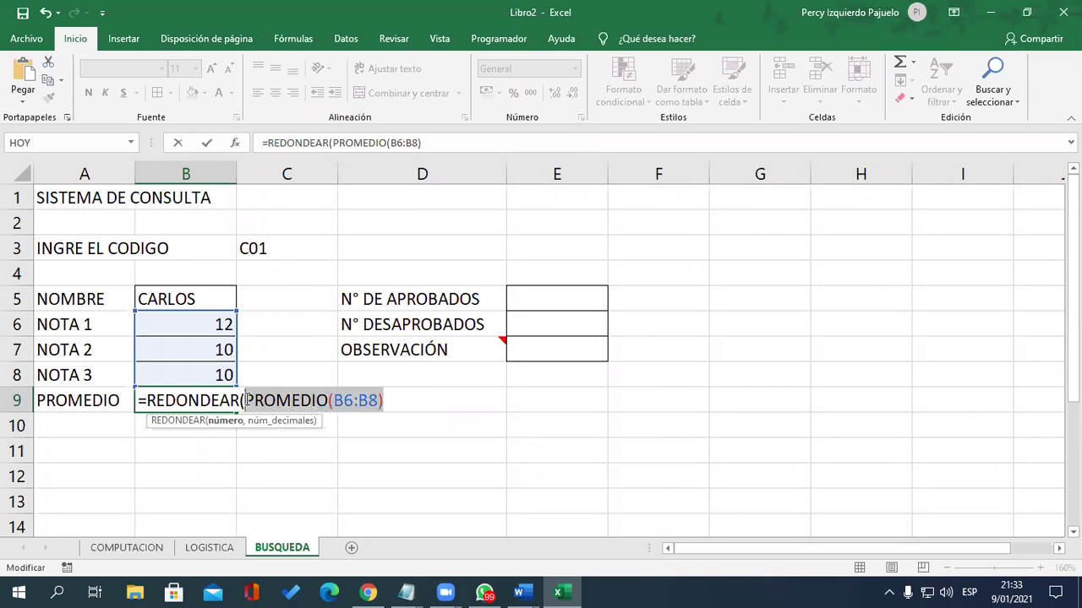
left_click(387, 403)
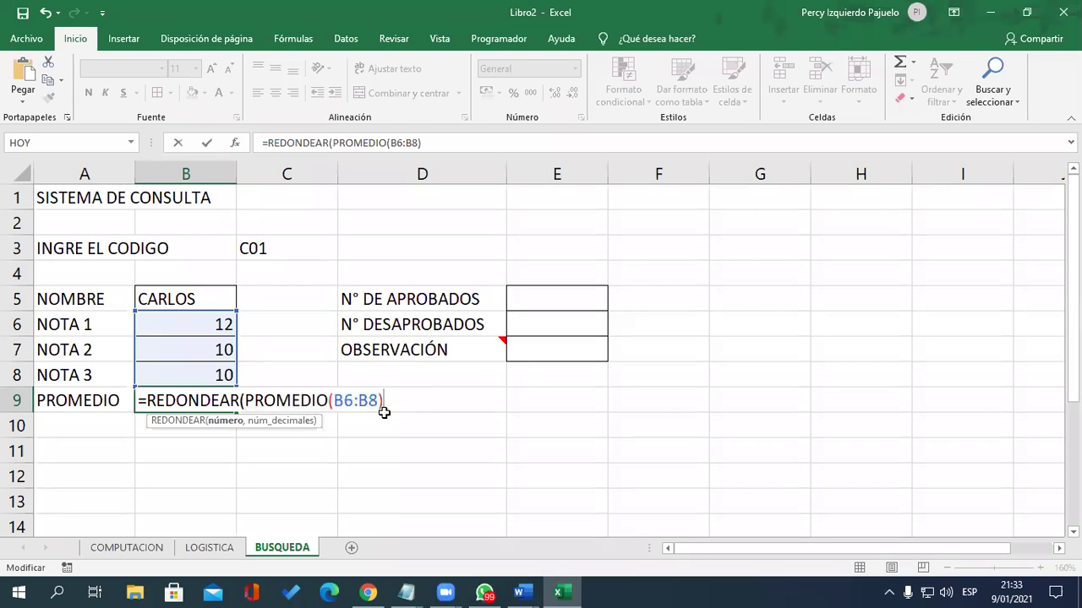
type(",")
type("0)")
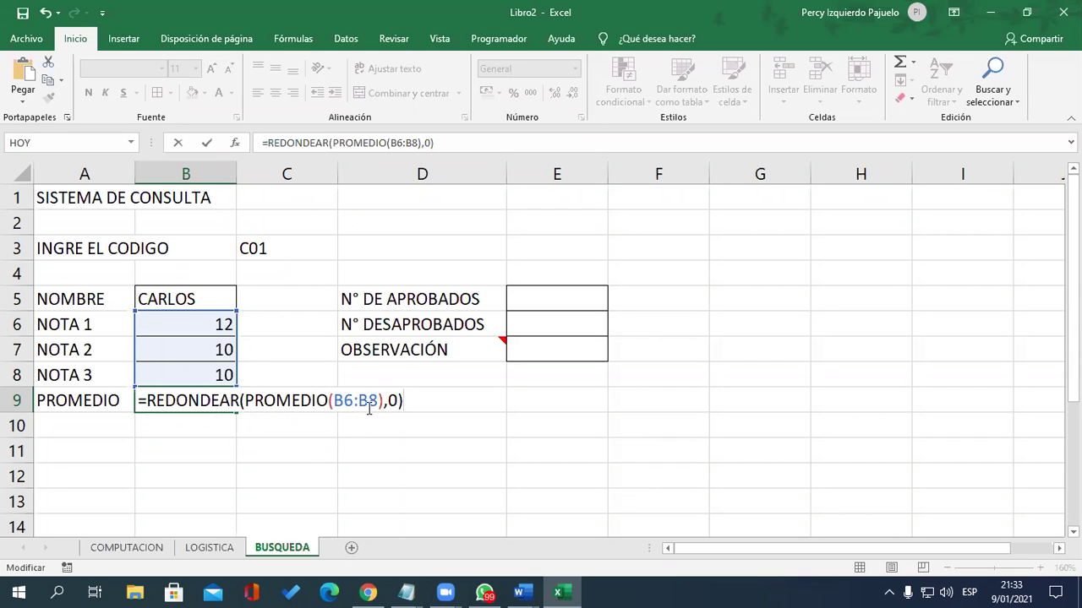
key("shift+Left")
key("shift+Left")
key("shift+Left")
key("shift+Left")
key("shift+Left")
key("shift+Left")
key("shift+Left")
key("Right")
key("Right")
key("Right")
key("Right")
key("Return")
key("Up")
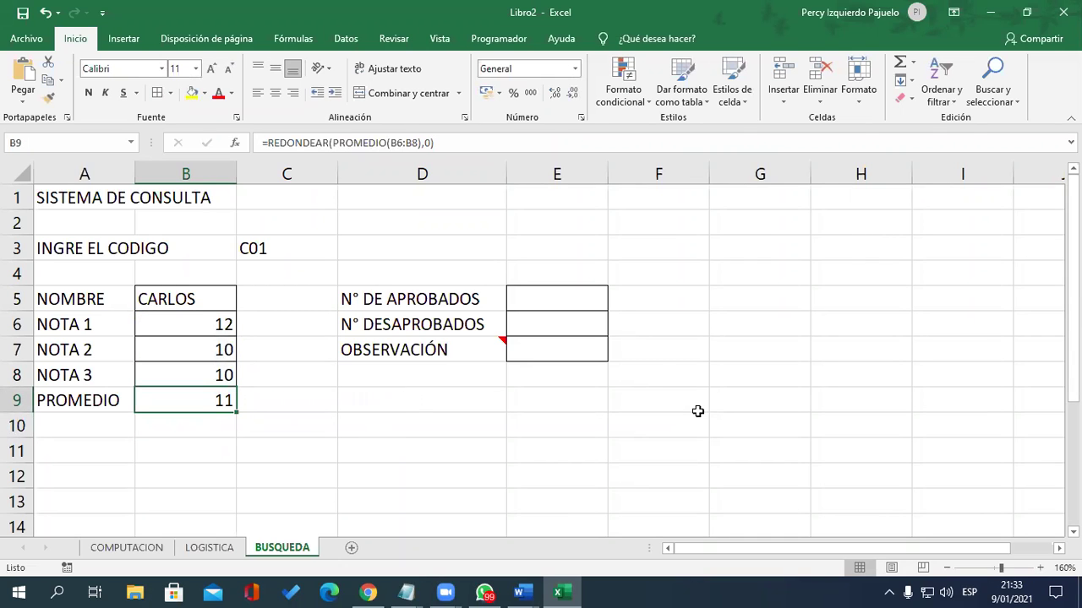
Replace PROMEDIO(B6:B8) in B9 with the misspelled function name IZQUIREDA.
key("F2")
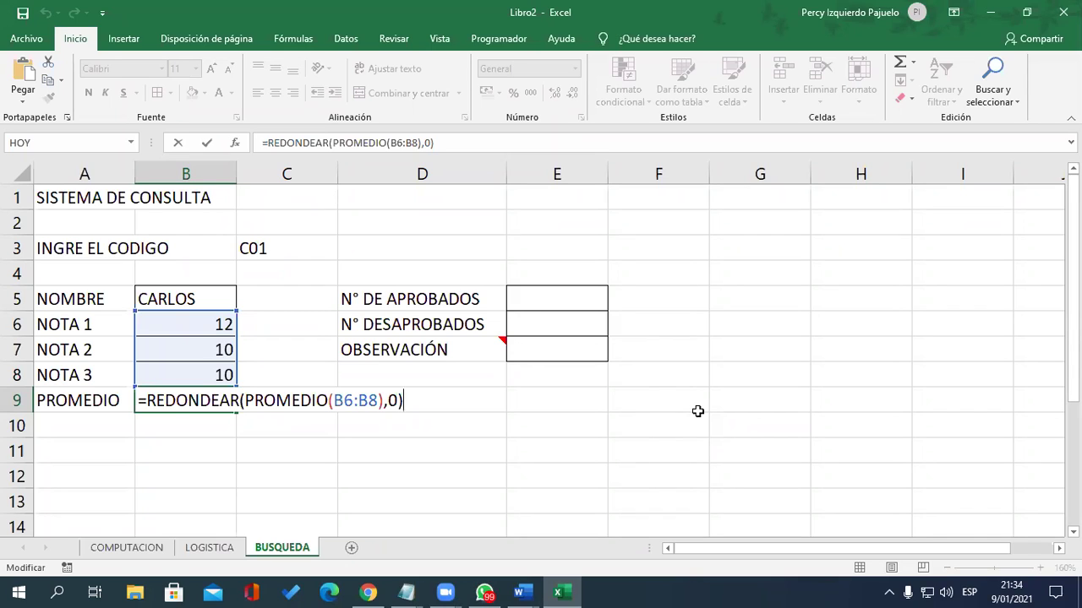
left_click(384, 400)
left_click_drag(359, 400, 245, 401)
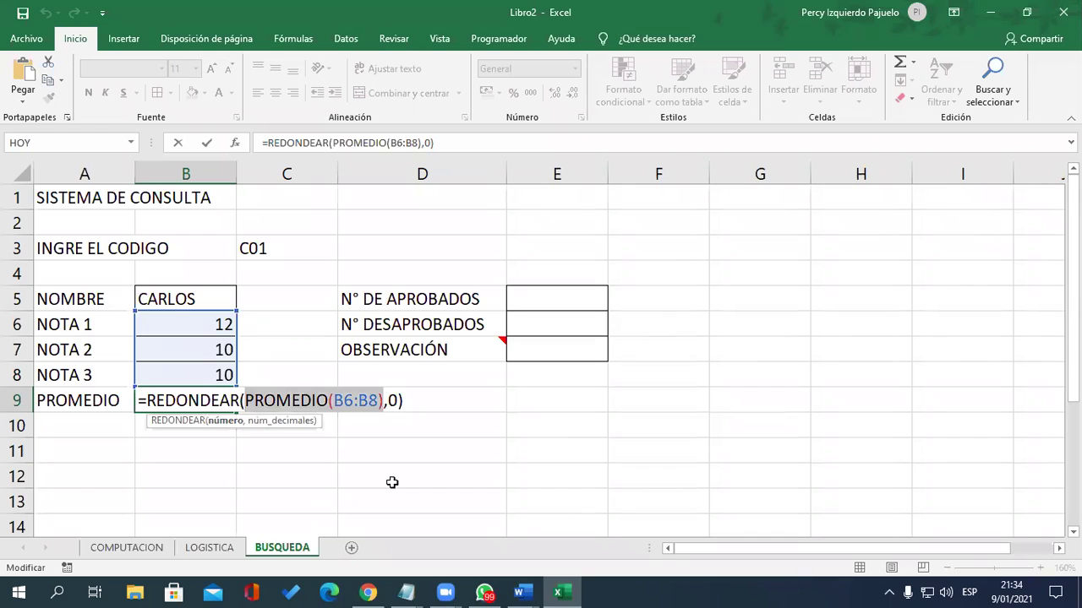
key("Delete")
type("IZQUIREDA")
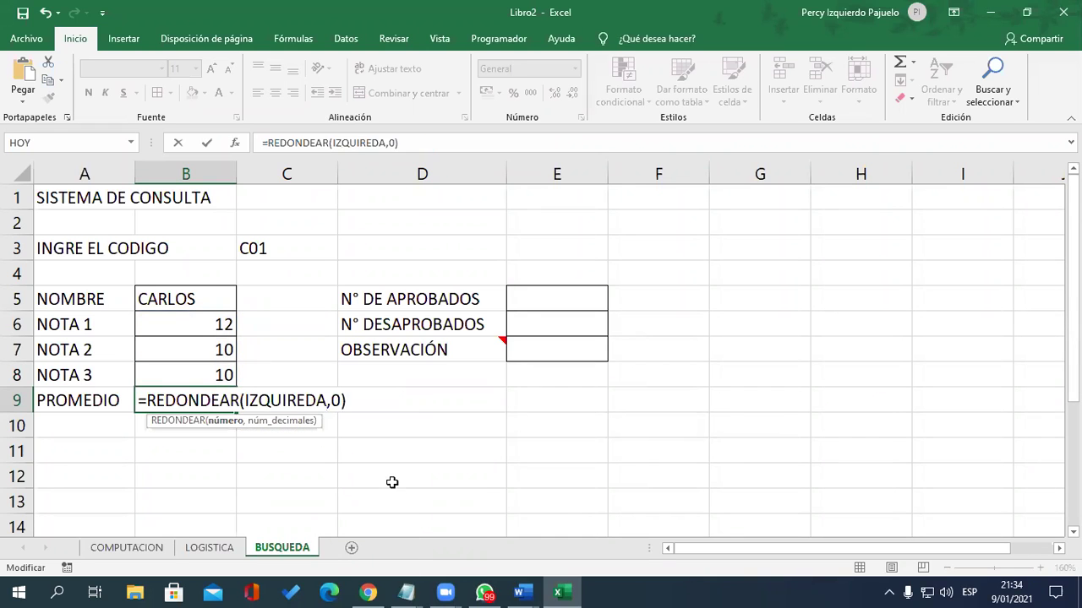
key("Tab")
Correct it to IZQUIERDA(C3,1), giving =REDONDEAR(IZQUIERDA(C3,1),0) which returns #¡VALOR!
key("Left")
key("F2")
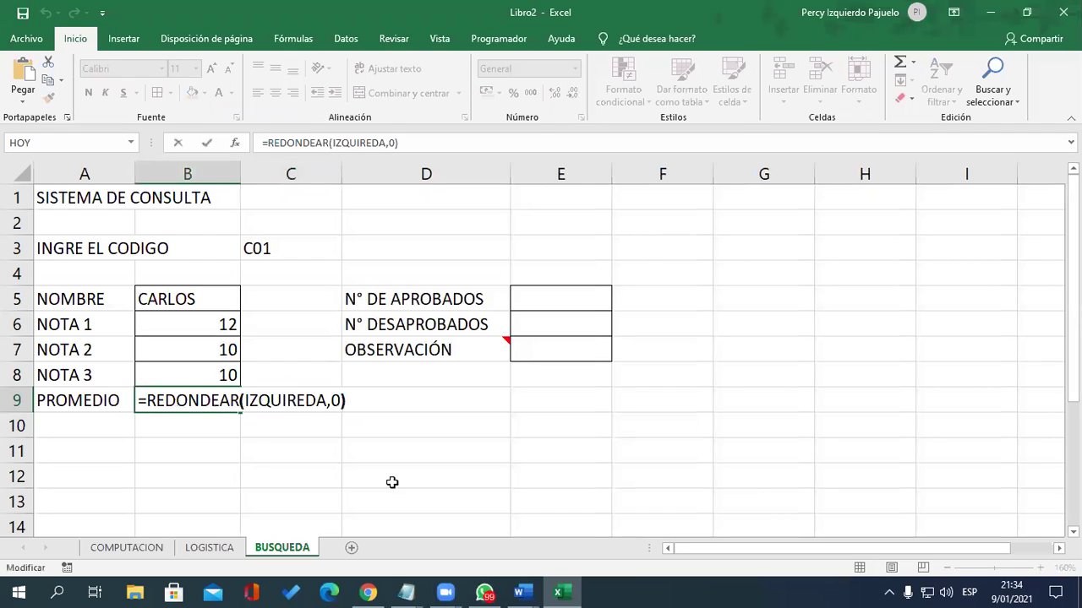
key("Left")
key("Left")
key("Left")
type("(")
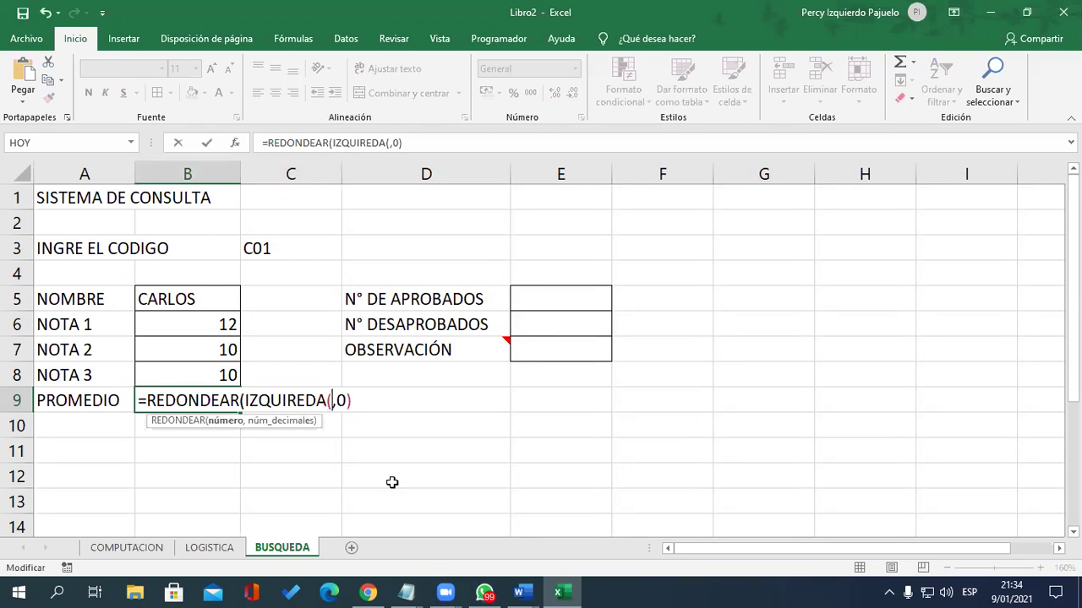
key("BackSpace")
key("BackSpace")
key("BackSpace")
key("BackSpace")
key("BackSpace")
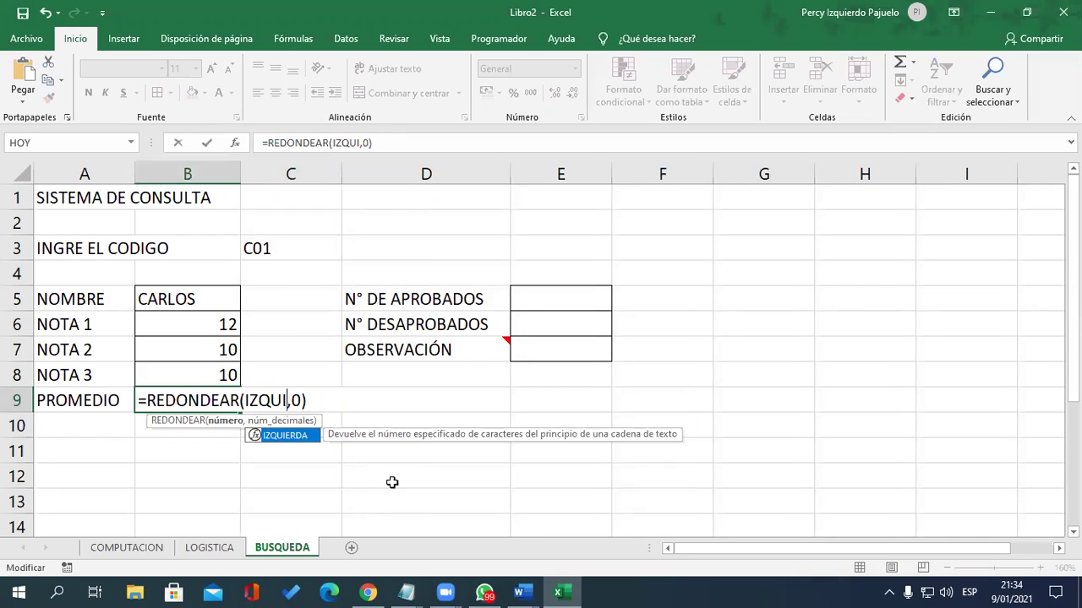
key("Tab")
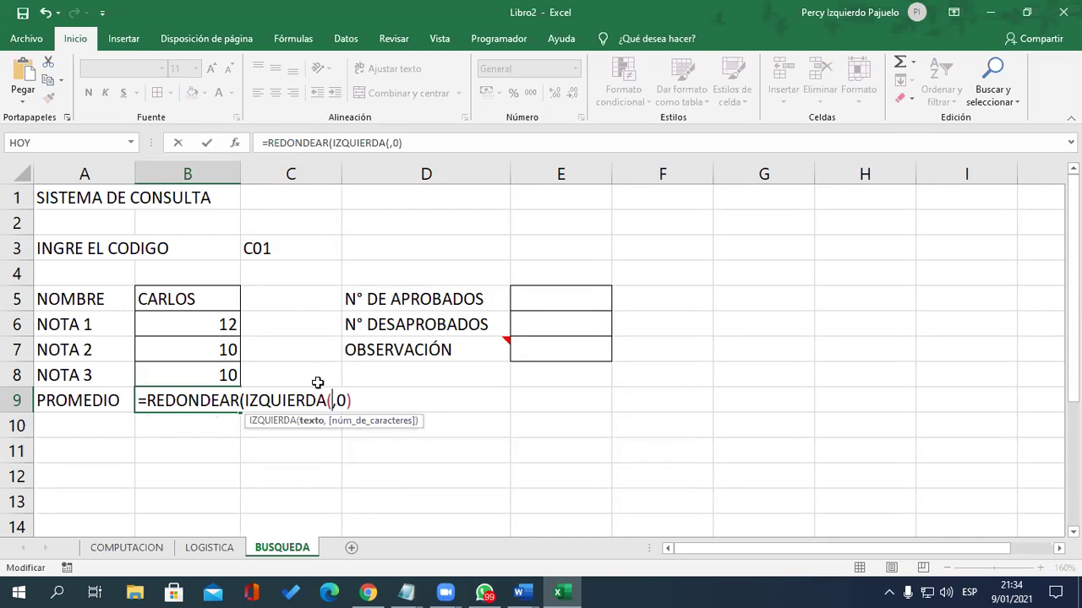
left_click(281, 250)
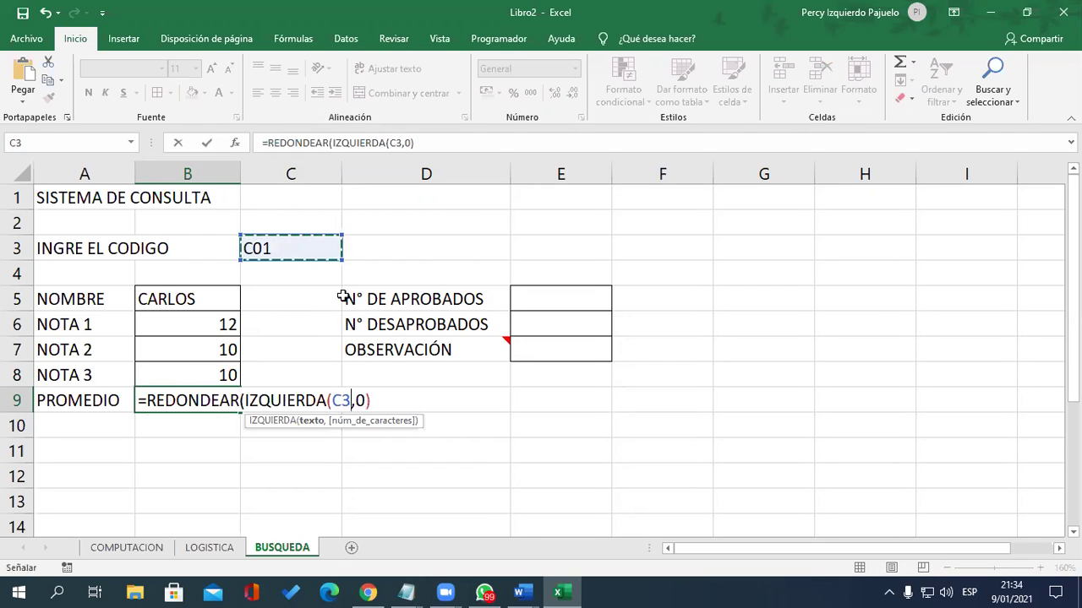
type(",1")
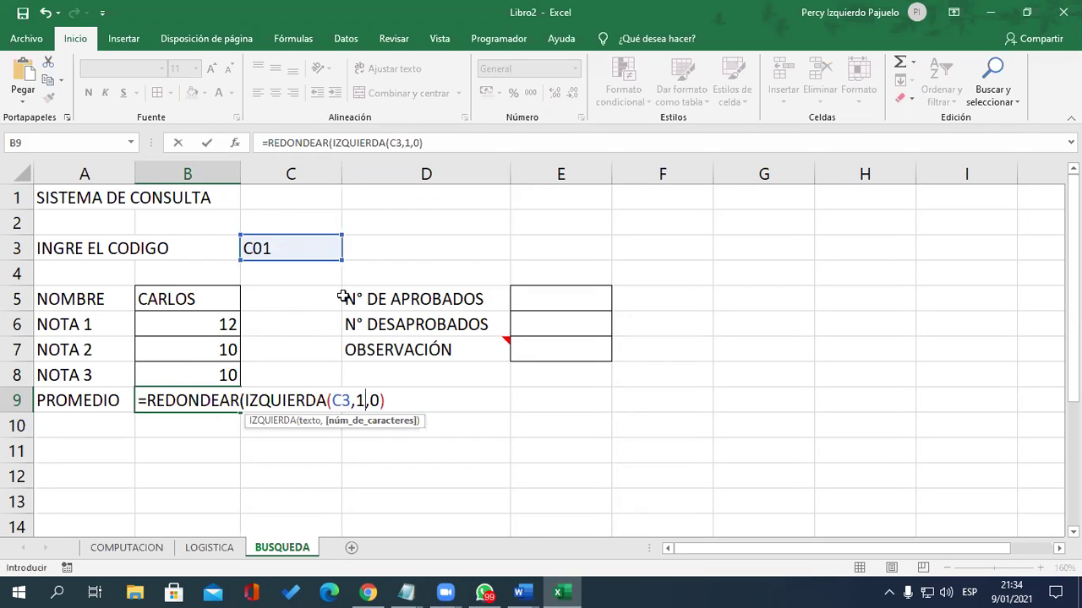
type(")")
key("Return")
key("Right")
key("Right")
key("Left")
key("Left")
key("Left")
key("Right")
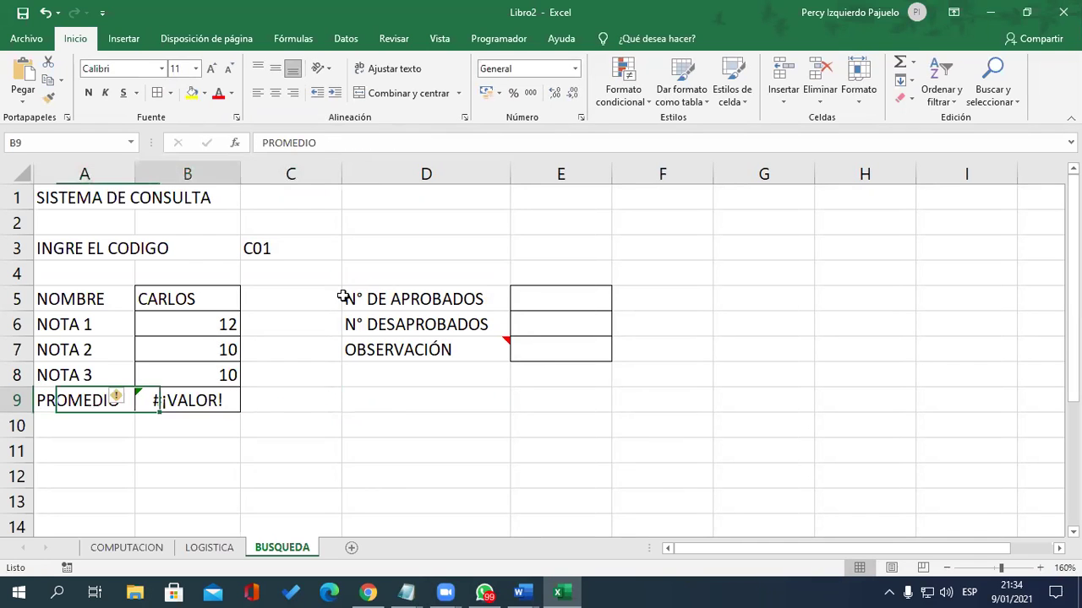
key("F2")
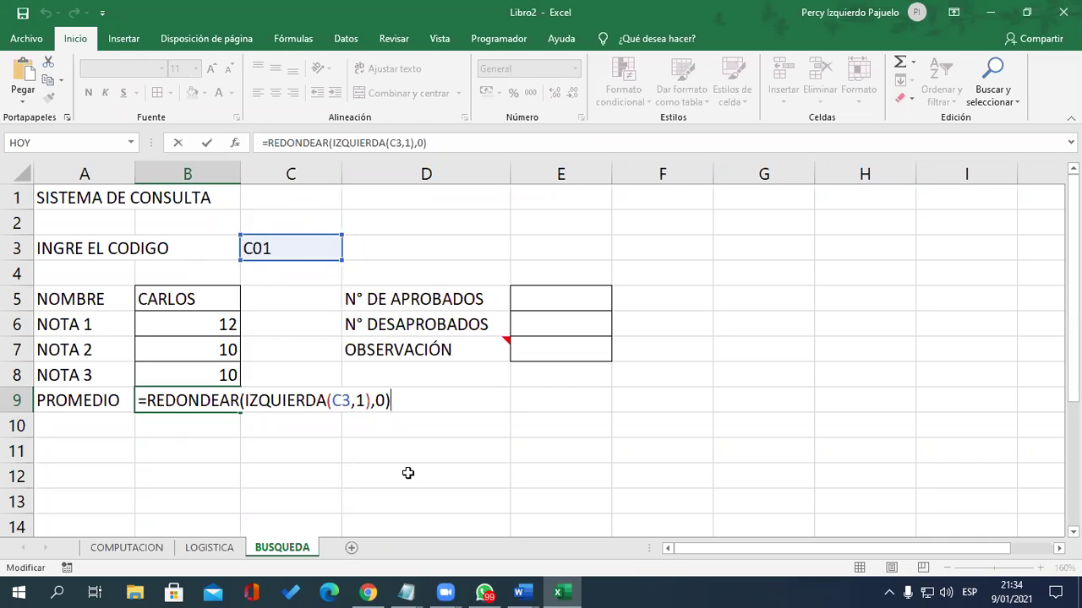
Inspect the IZQUIERDA(C3,1) argument in B9 and re-enter the formula, still showing #¡VALOR!
left_click_drag(245, 400, 372, 399)
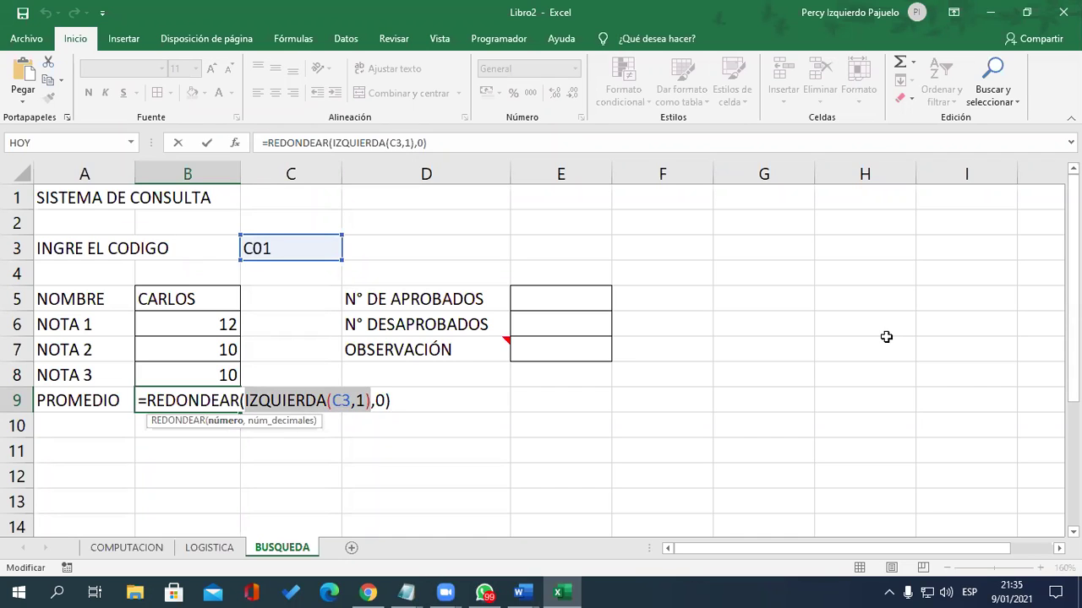
key("Right")
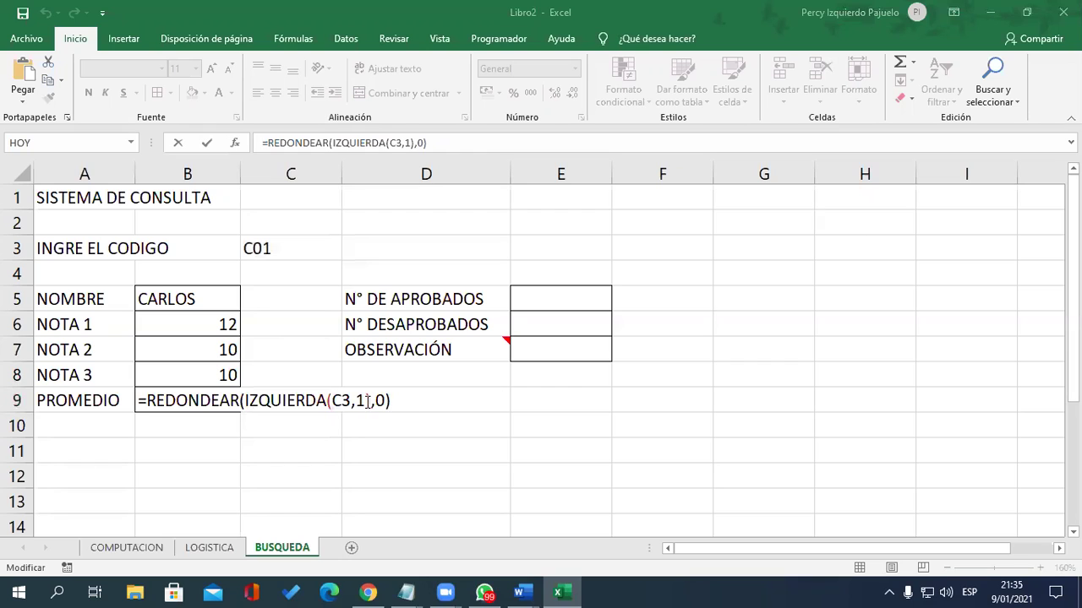
left_click(368, 400)
mouse_move(367, 401)
left_mouse_down()
mouse_move(246, 401)
mouse_move(373, 400)
left_mouse_up()
left_click(245, 401)
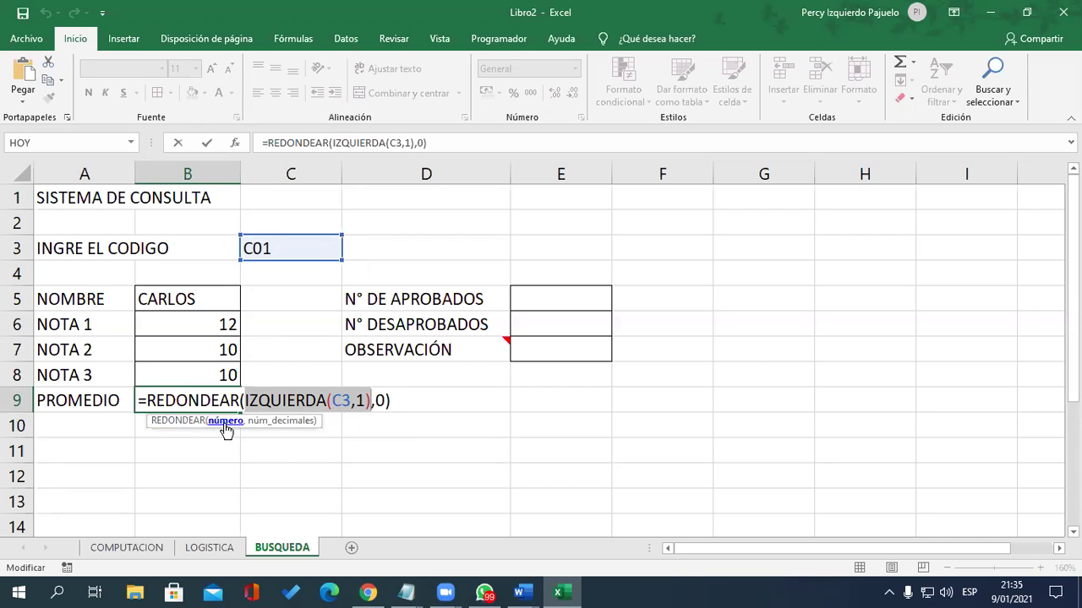
left_click(418, 400)
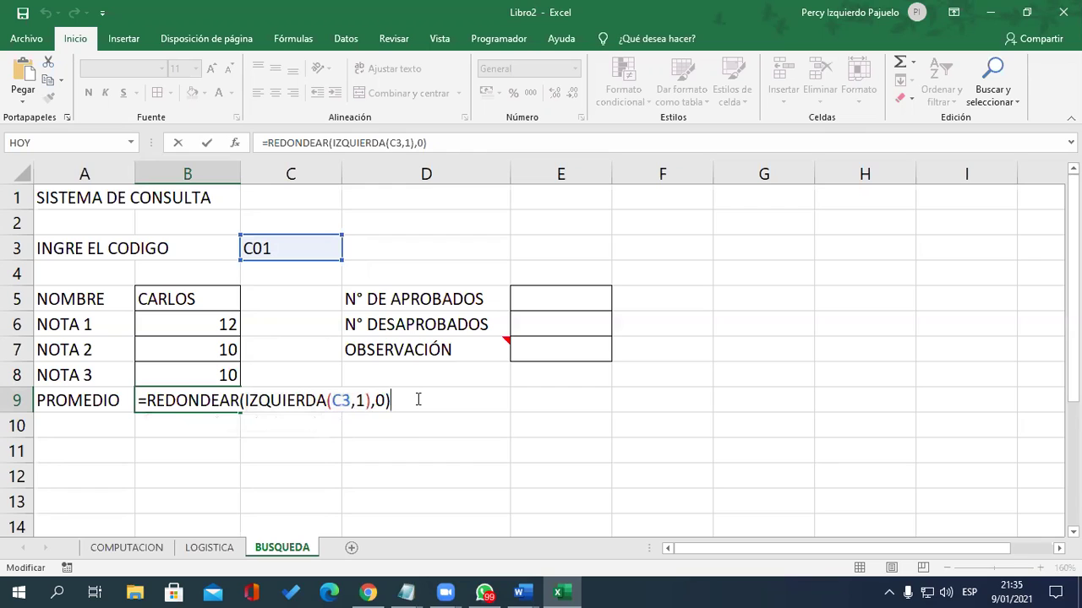
key("Return")
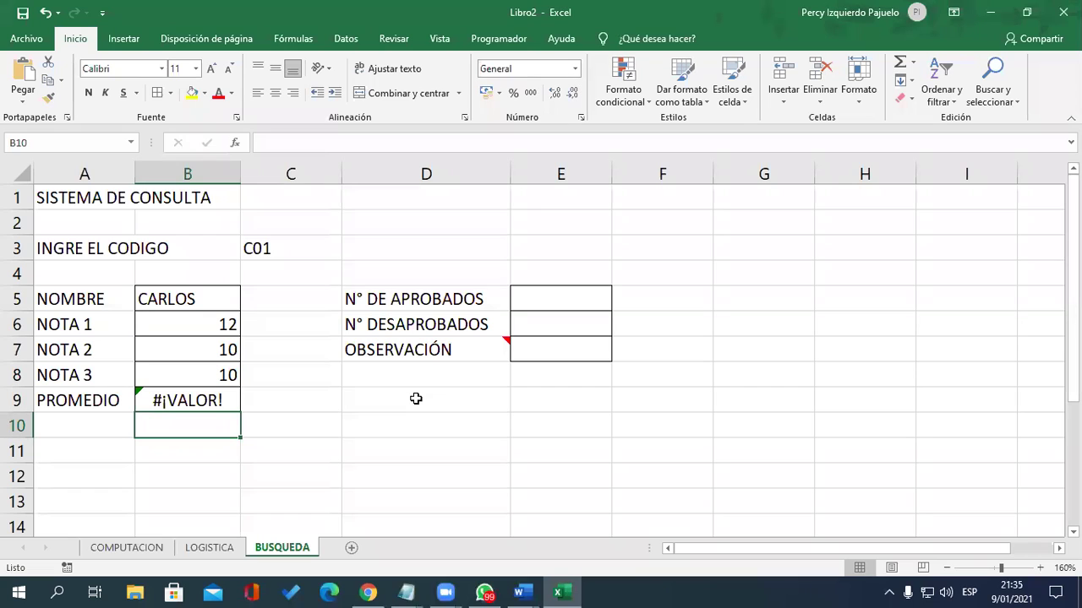
key("Up")
Swap IZQUIERDA(C3,1) back to PROMEDIO(B6:B8), restoring =REDONDEAR(PROMEDIO(B6:B8),0) showing 11.
key("F2")
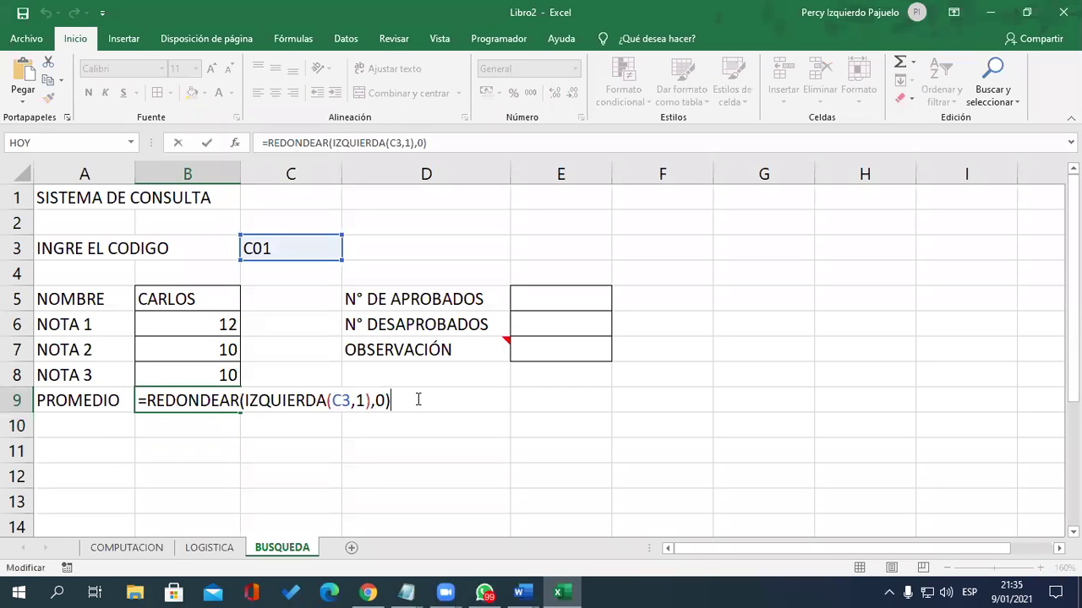
left_click_drag(370, 401, 244, 401)
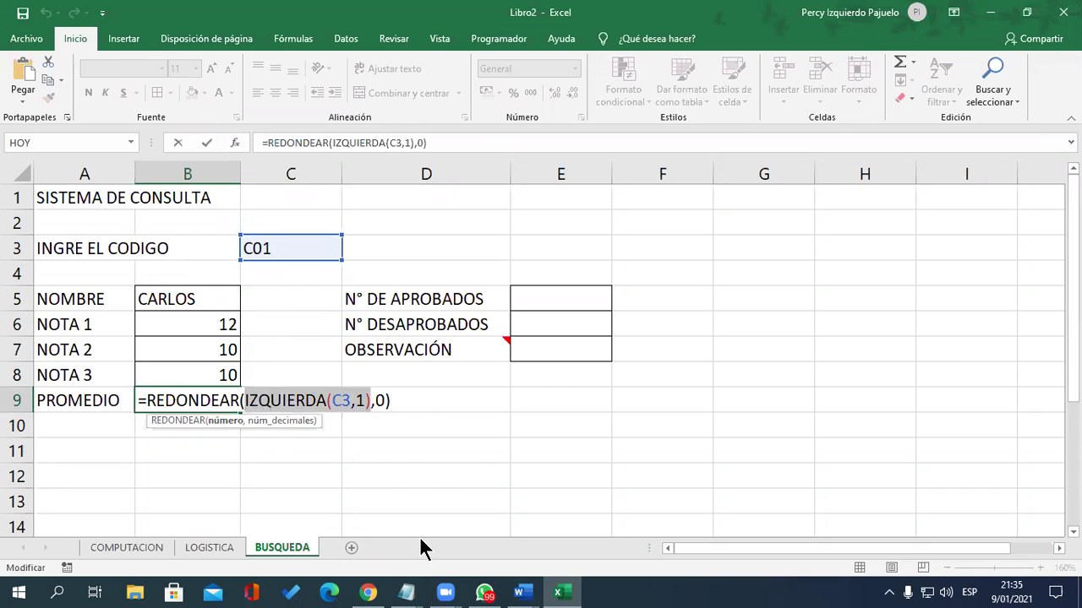
key("Delete")
type("PROME")
key("Tab")
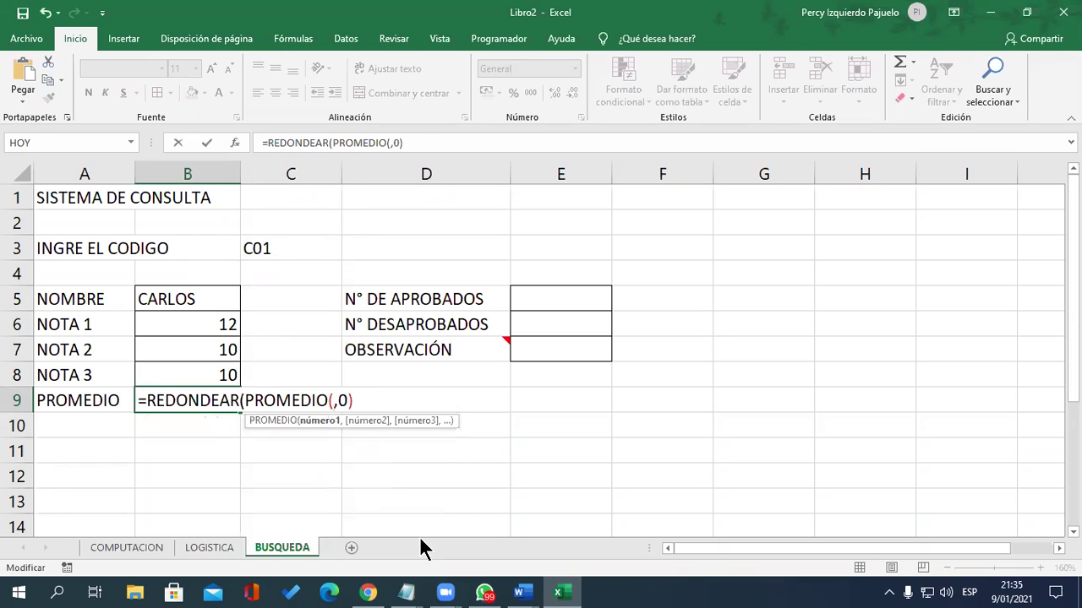
left_click_drag(225, 323, 225, 372)
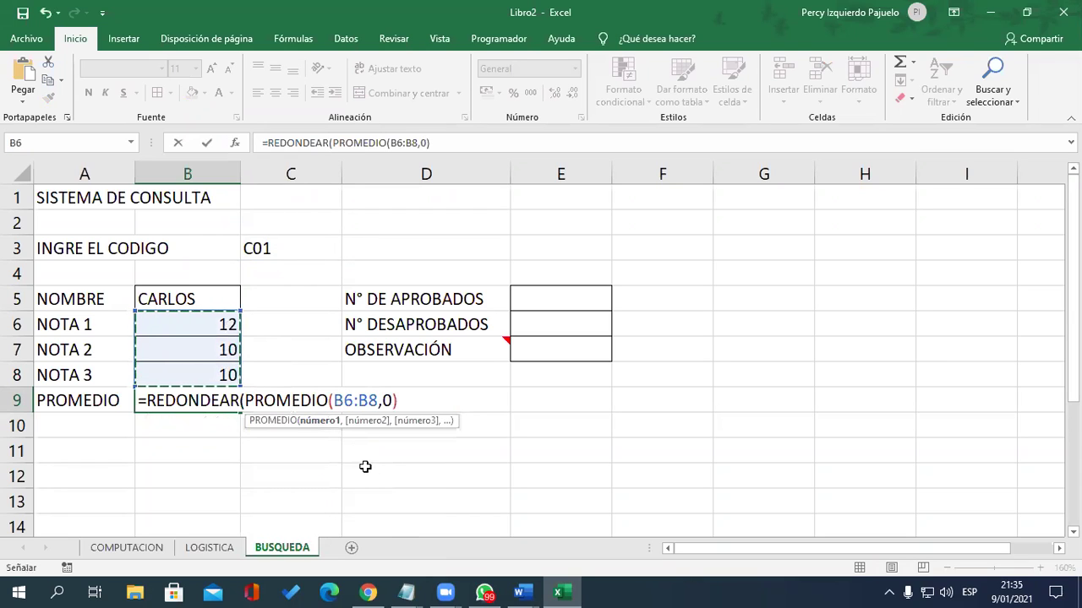
type(")")
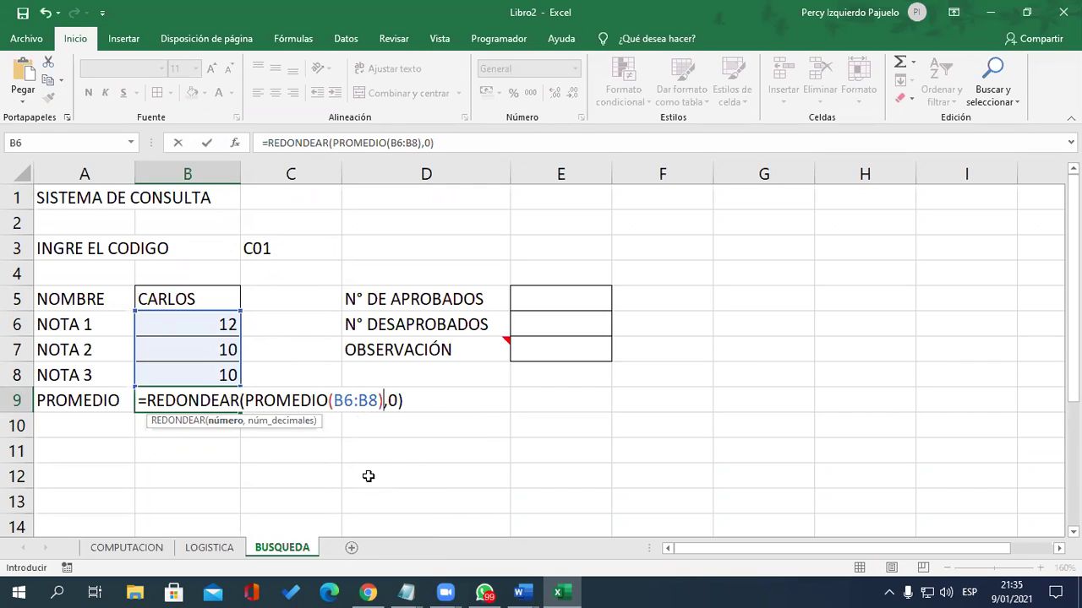
key("Return")
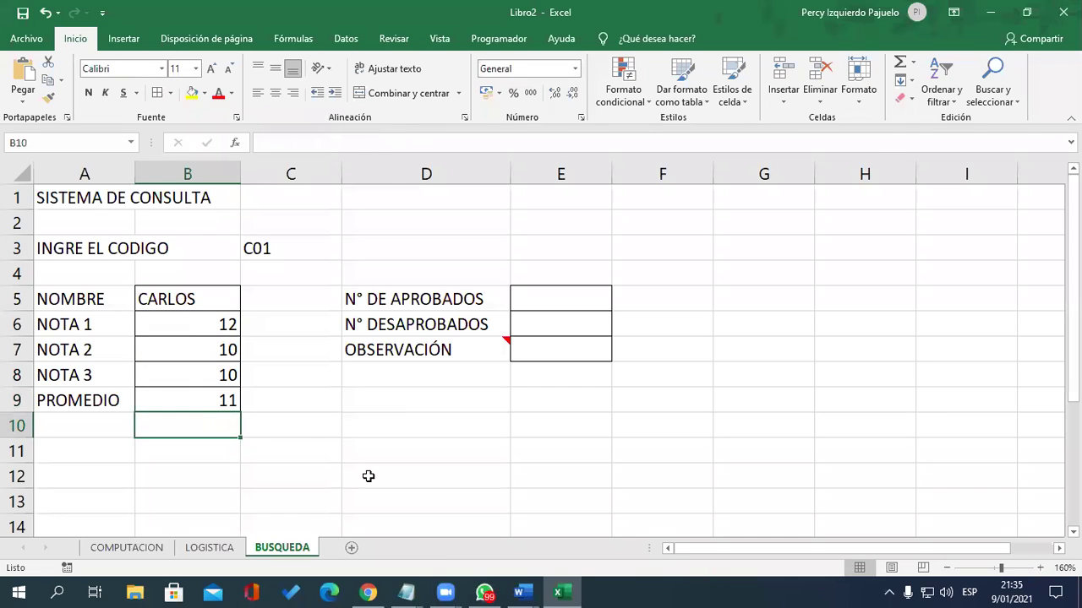
key("Up")
key("F2")
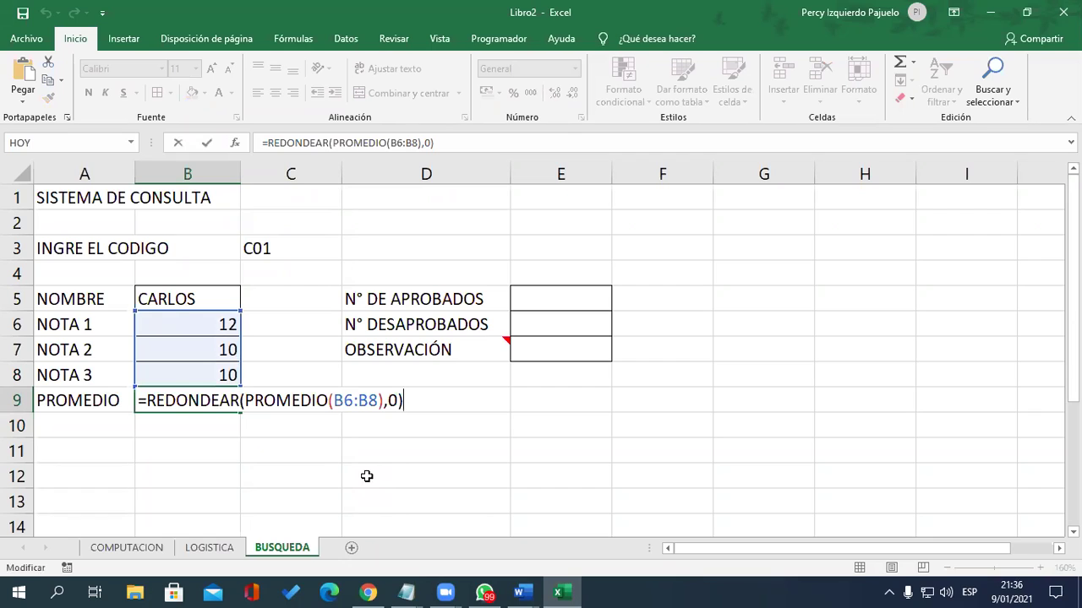
left_click(437, 401)
key("Return")
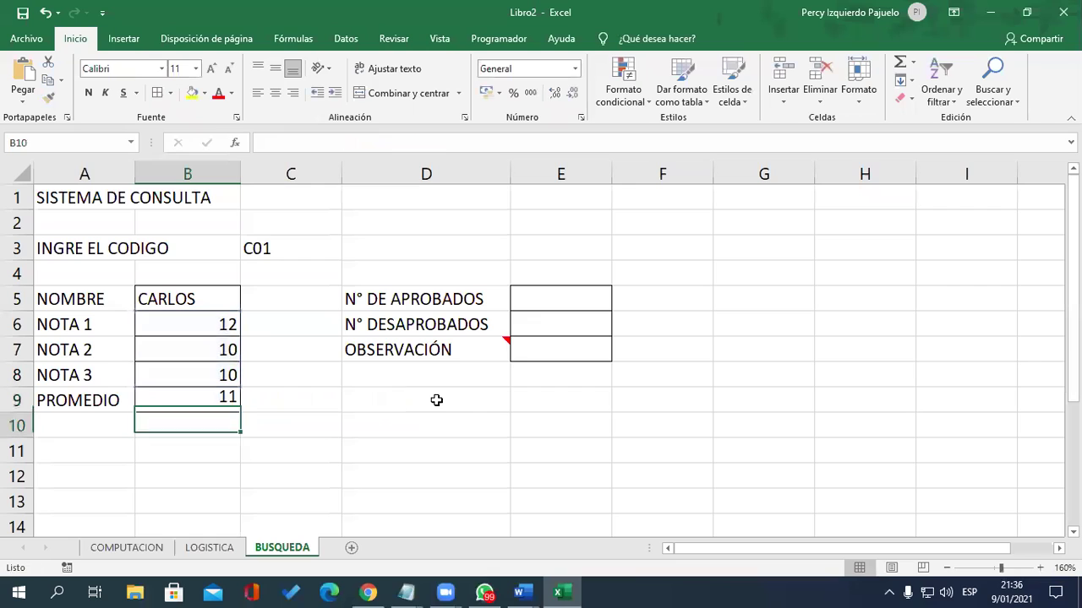
Change D5 from N° DE APROBADOS to NOTAS APROBADAS and overtype D6 with NOTAS DESAPROBADAS.
left_click(561, 301)
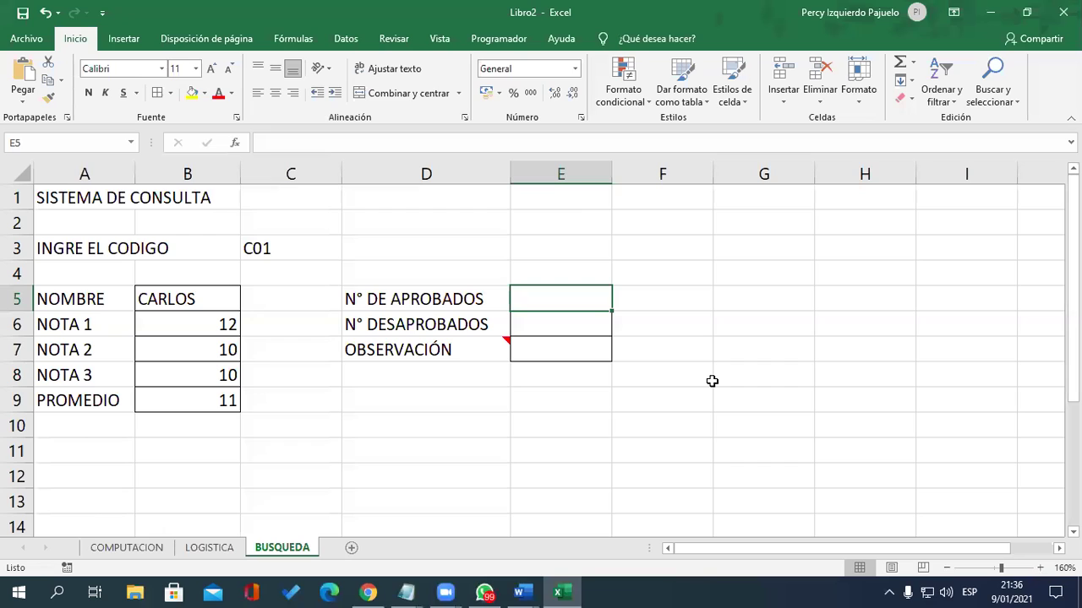
type("=")
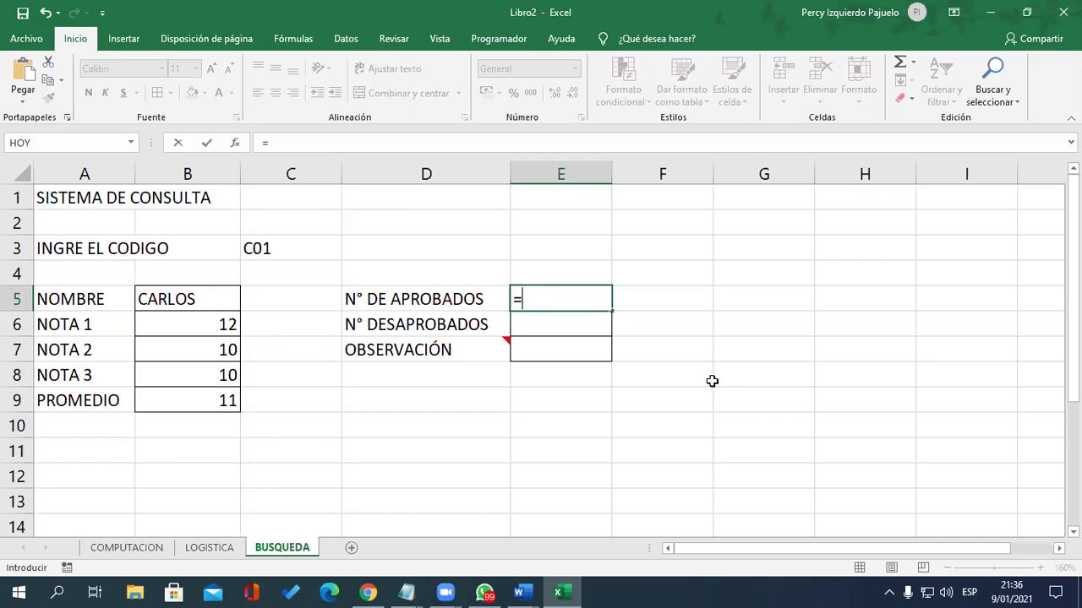
key("Escape")
double_click(366, 301)
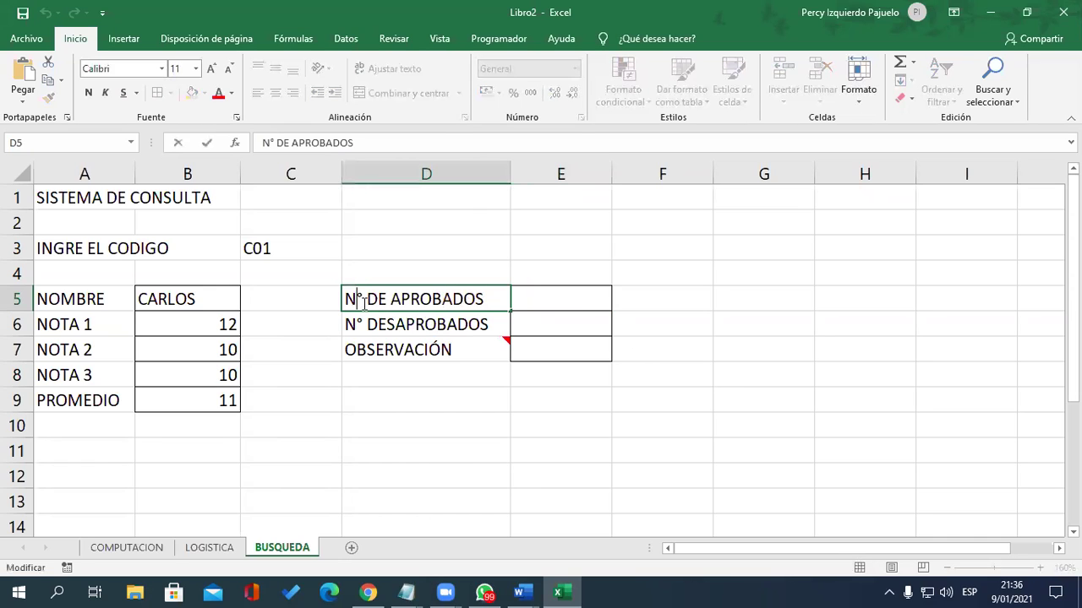
left_click_drag(387, 300, 340, 309)
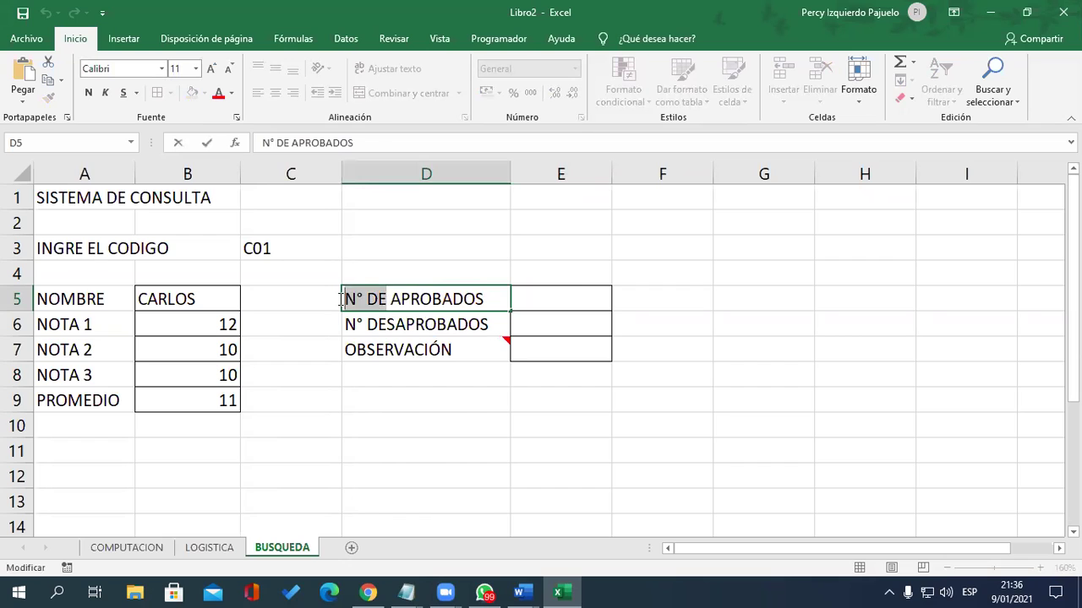
type("J")
key("BackSpace")
type("NOTAS")
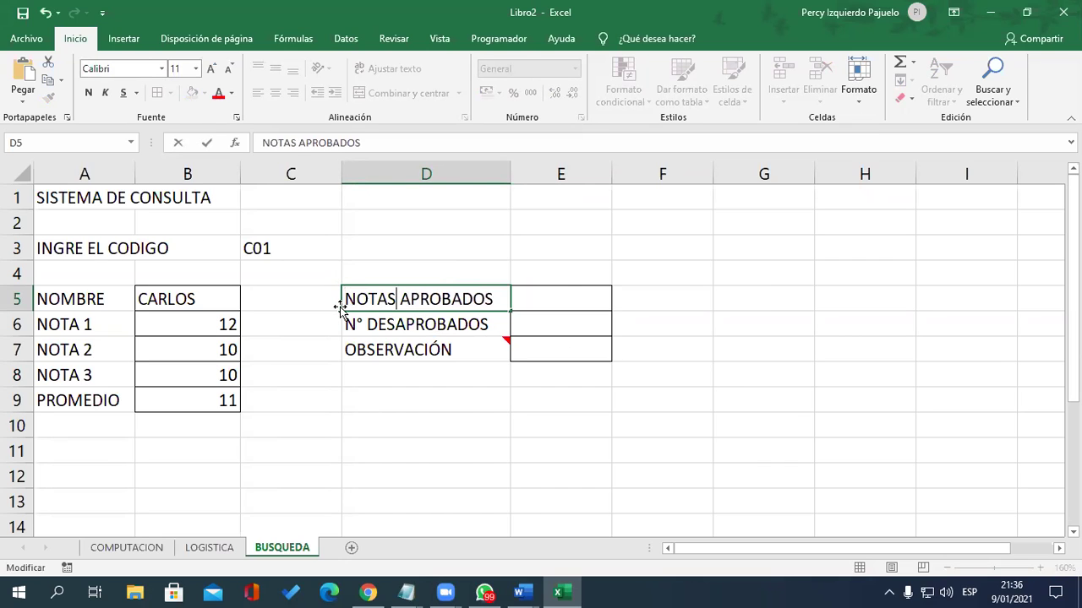
key("End")
key("BackSpace")
key("BackSpace")
type("AS")
key("Return")
type("NOTAS DESAPROBADAS")
key("Return")
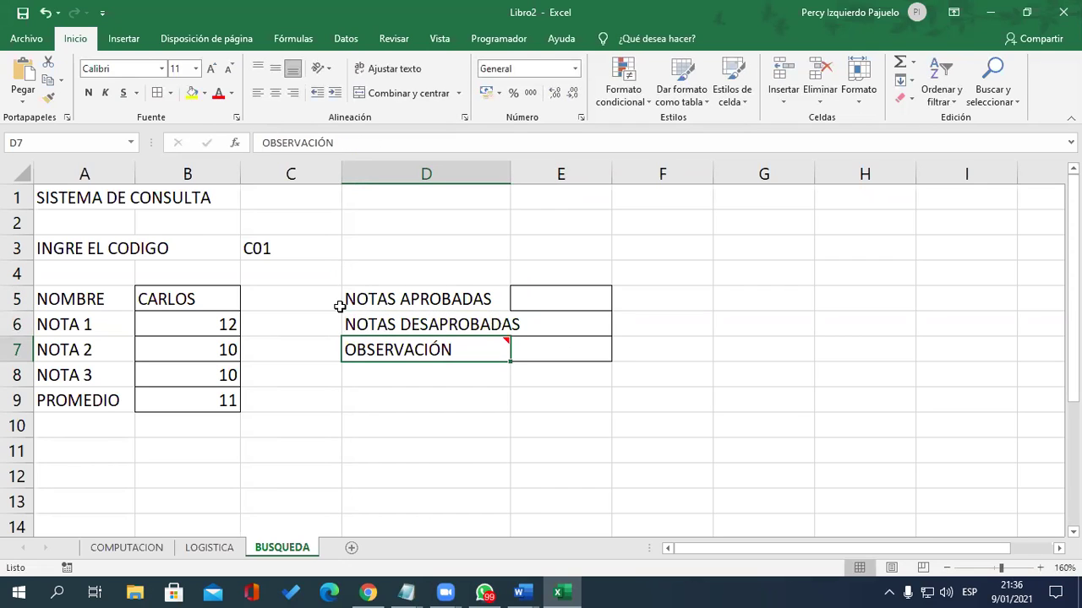
Drag column D wider to fit NOTAS DESAPROBADAS and check the grades in B6:B8.
left_click_drag(511, 174, 539, 174)
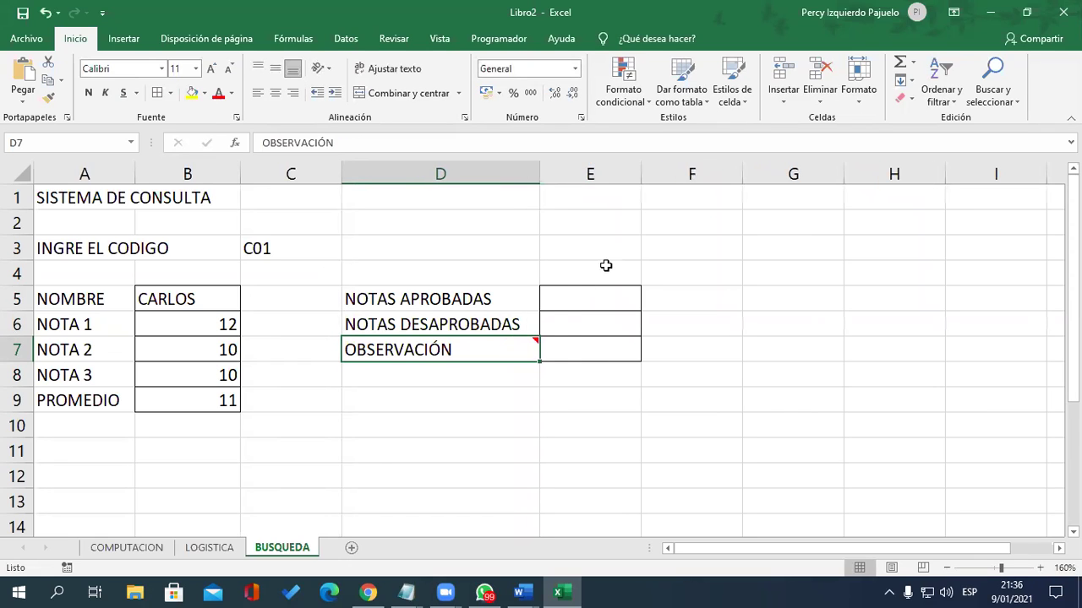
left_click(566, 298)
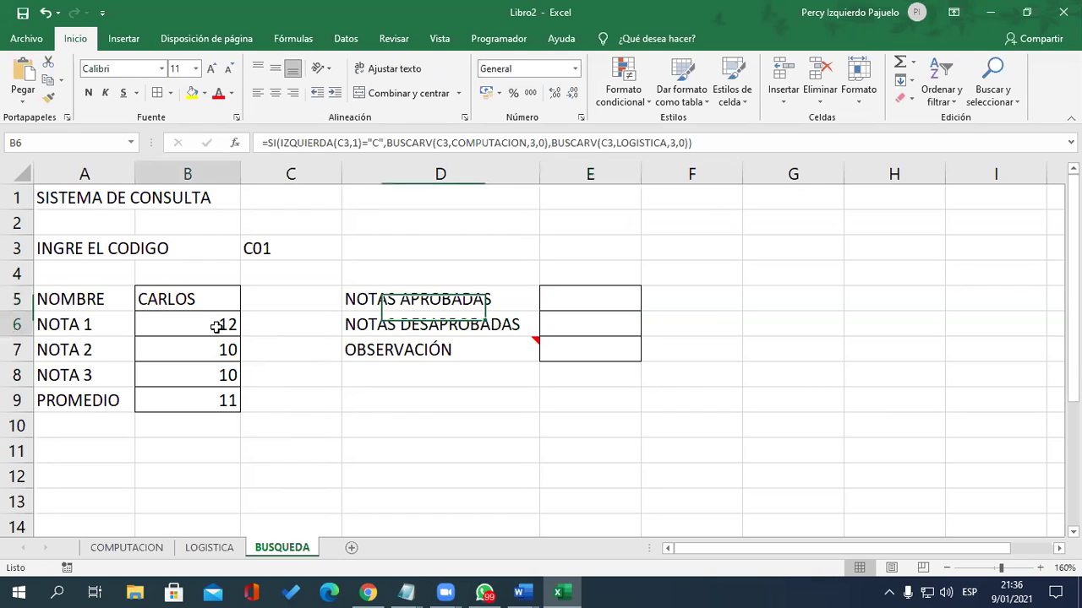
left_click_drag(216, 328, 227, 377)
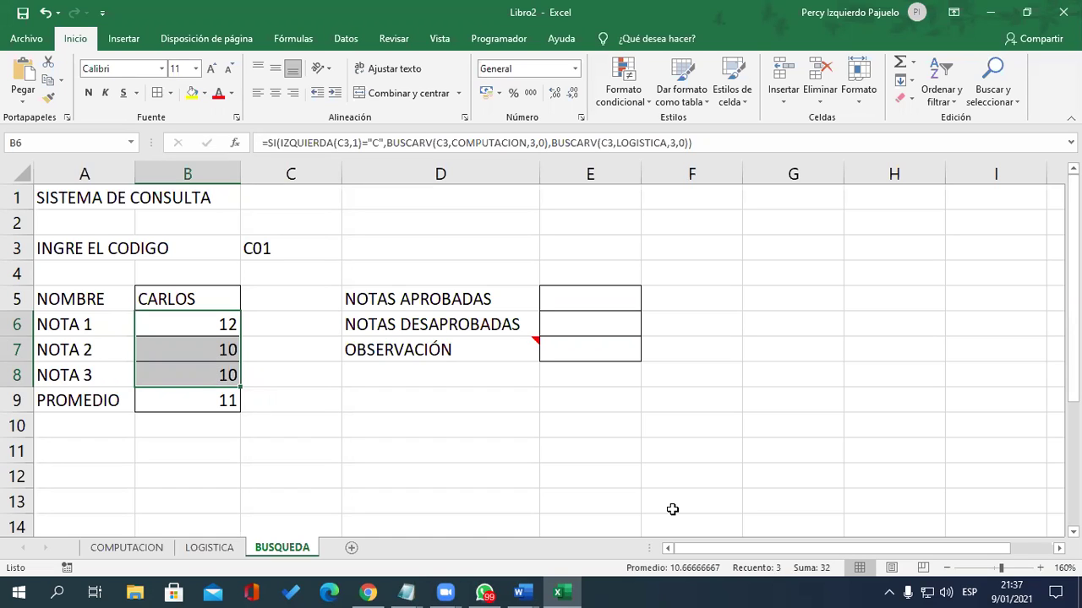
left_click(582, 306)
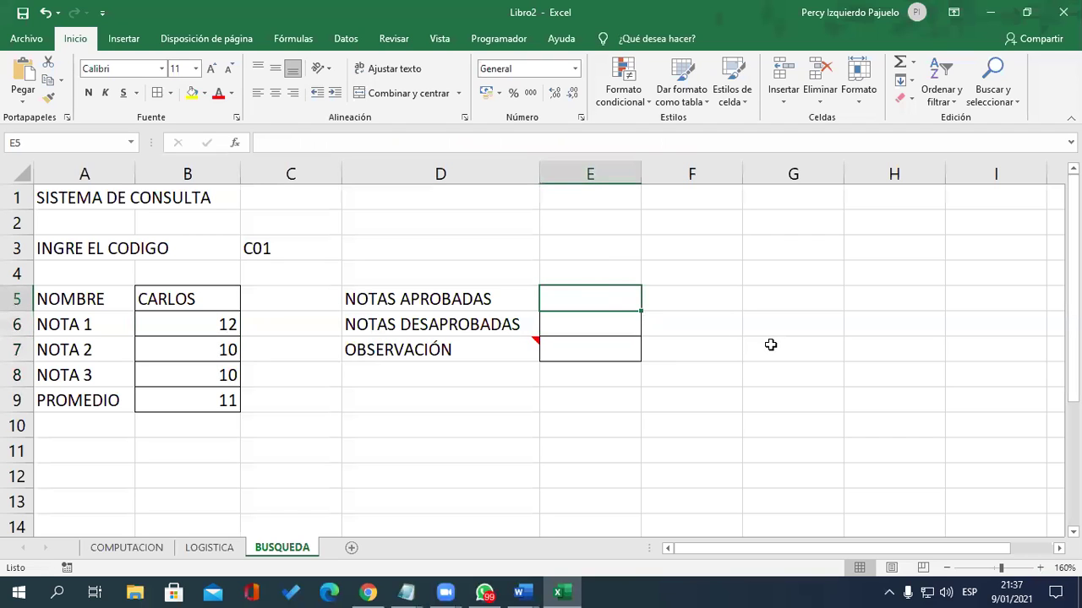
Enter =CONTAR.SI(B6:B8,">10") in E5 to count passing grades, giving 1.
type("=CONTA")
key("Down")
key("Down")
key("Tab")
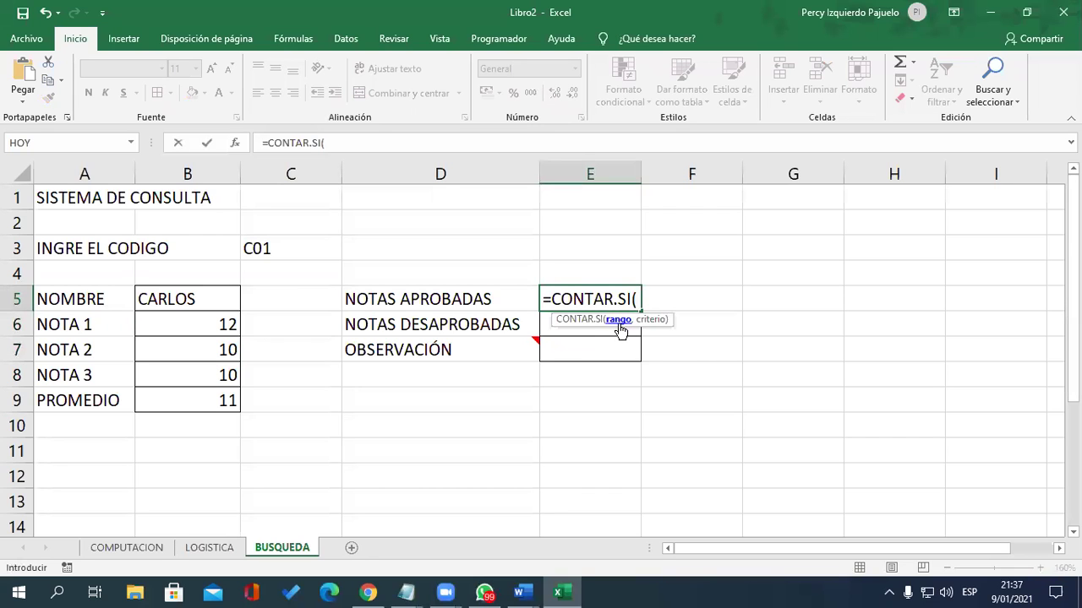
left_click(223, 330)
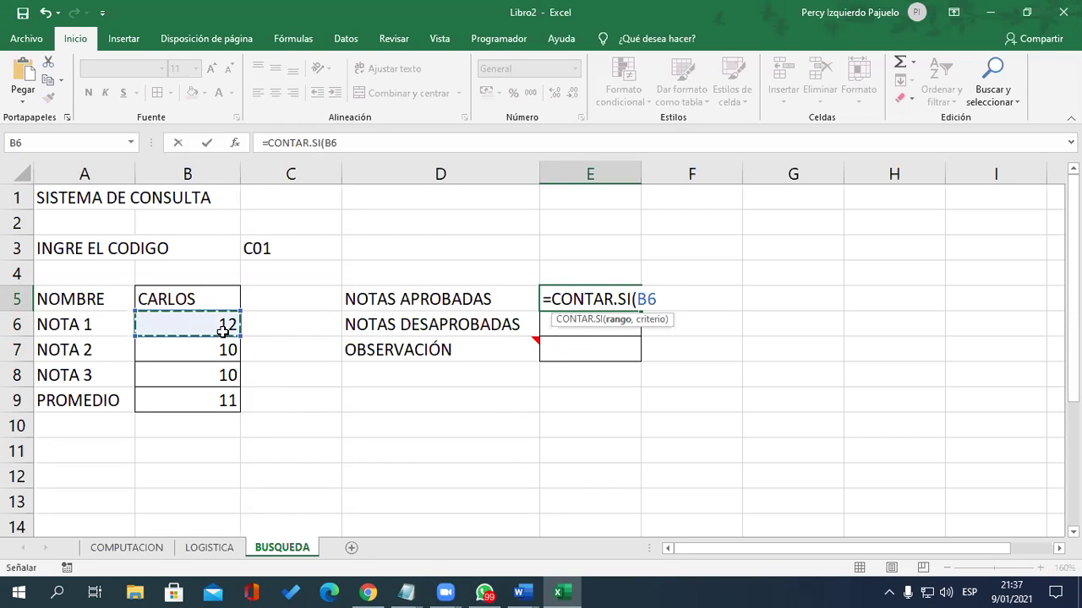
left_click_drag(223, 330, 225, 375)
type(",")
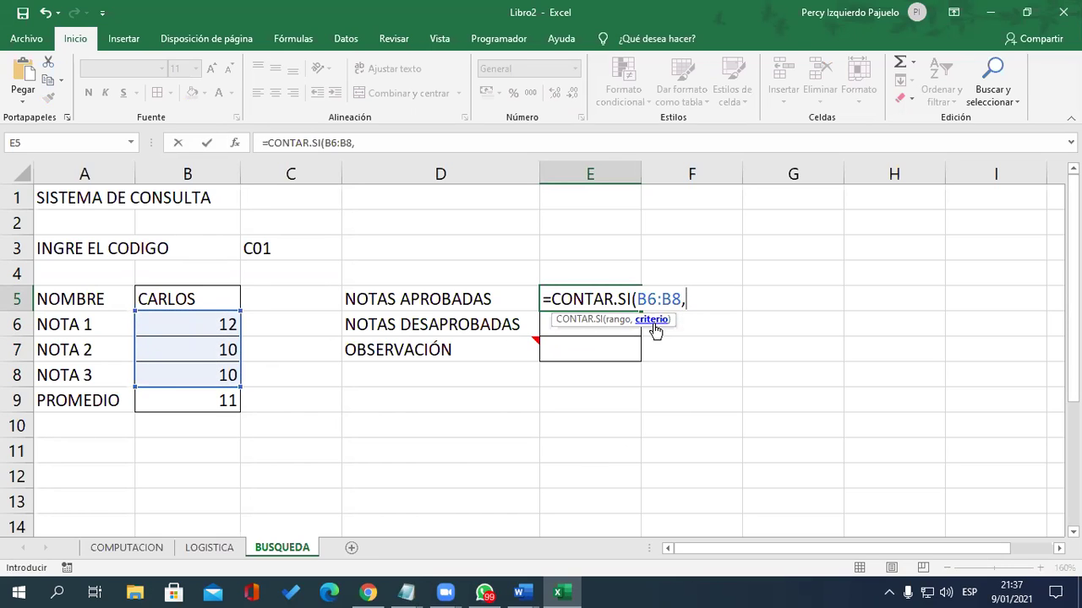
type("\">10")
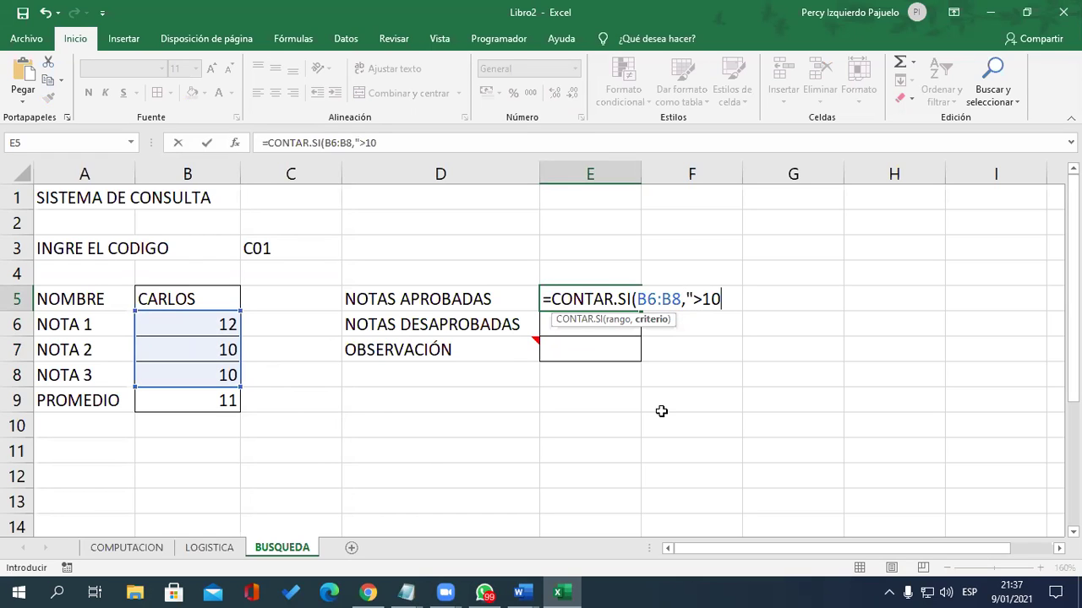
type("\")")
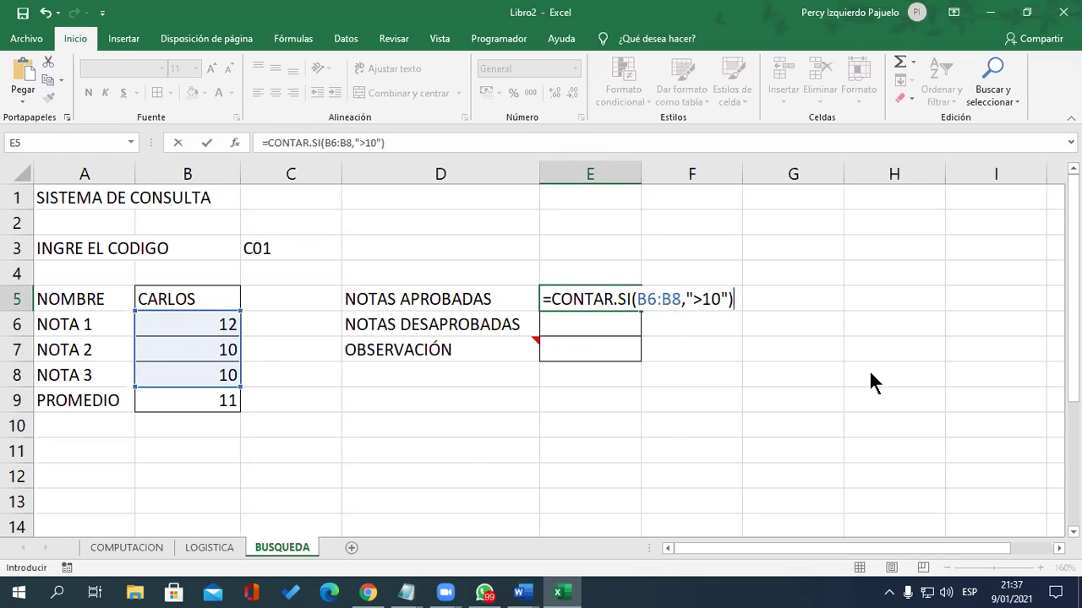
key("Return")
key("Return")
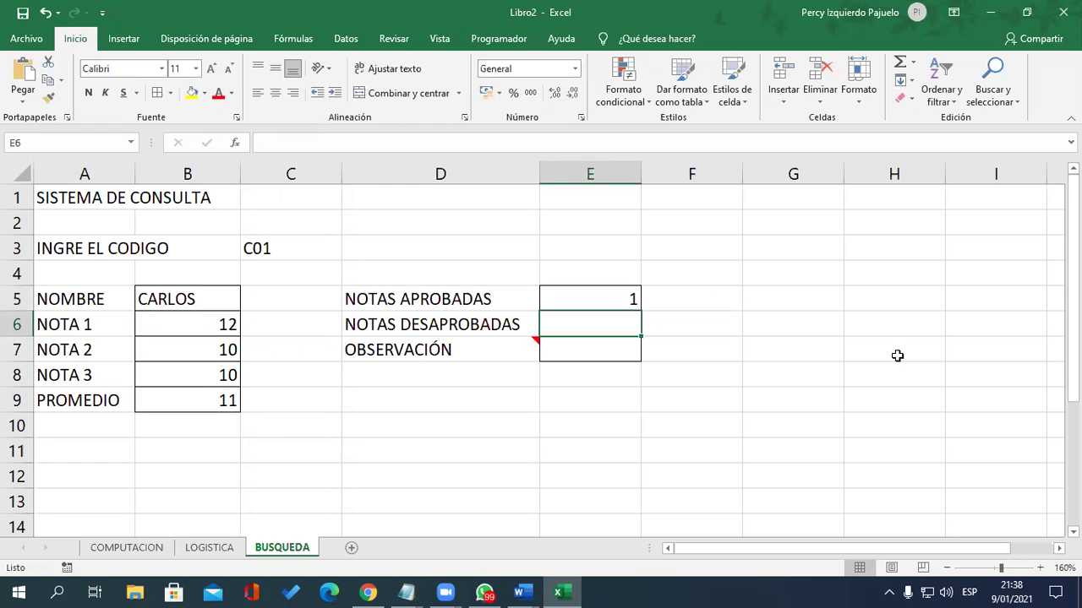
Enter =CONTAR.SI(B6:B8,"<11") in E6 to count the failing grades.
type("=CONTAR")
key("Down")
key("Down")
key("Tab")
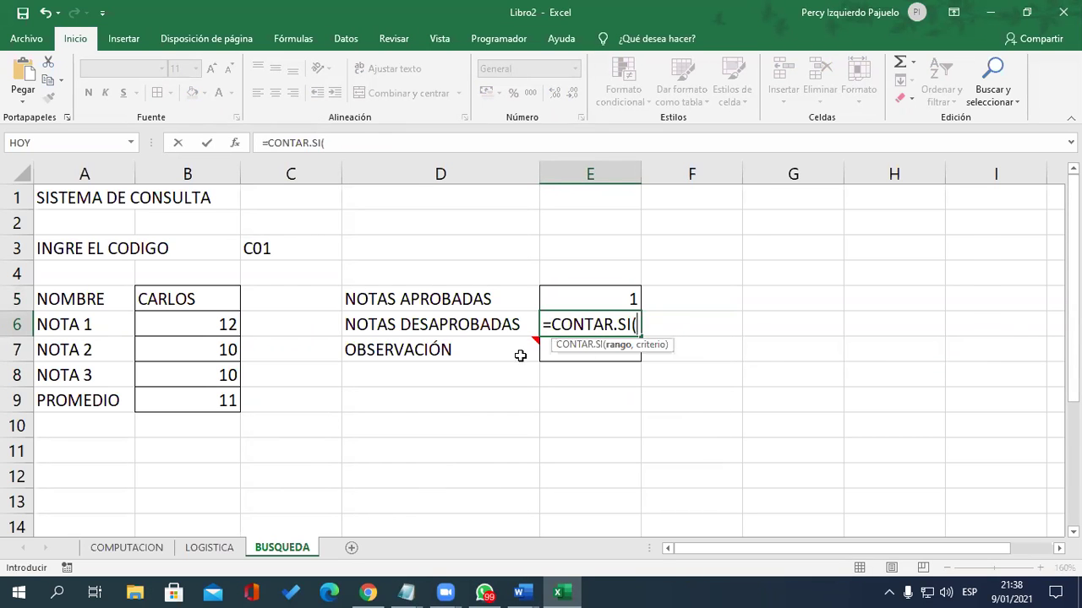
left_click_drag(215, 326, 227, 382)
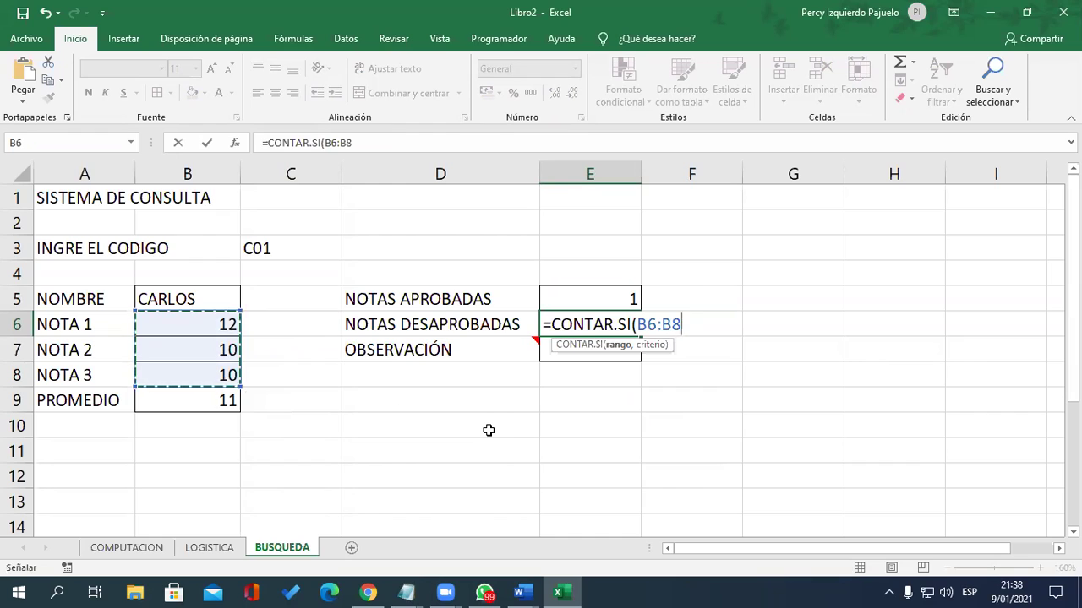
type(",\"<11")
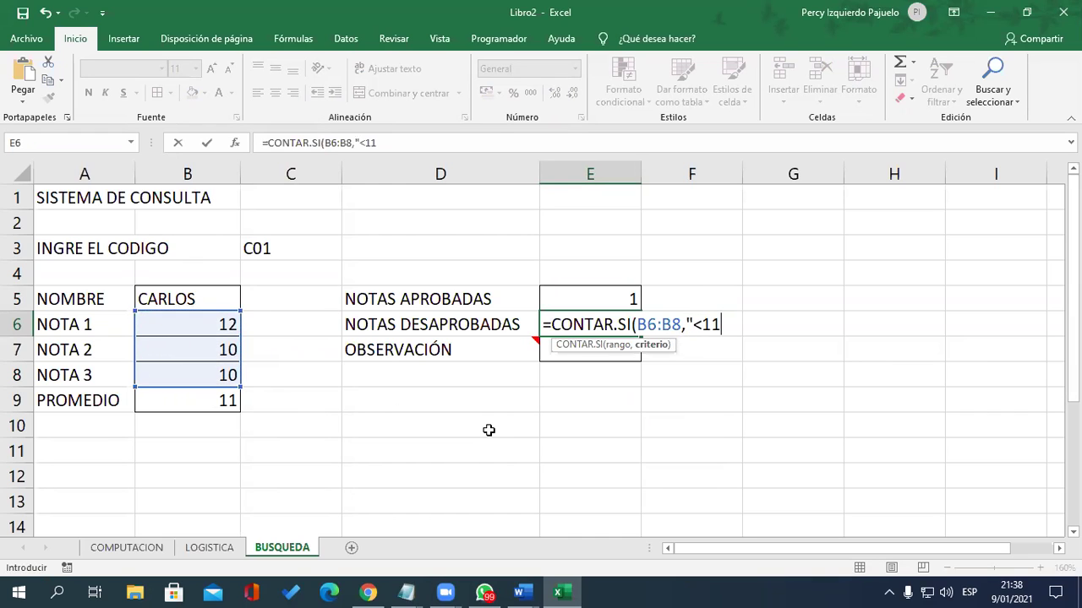
type("\")")
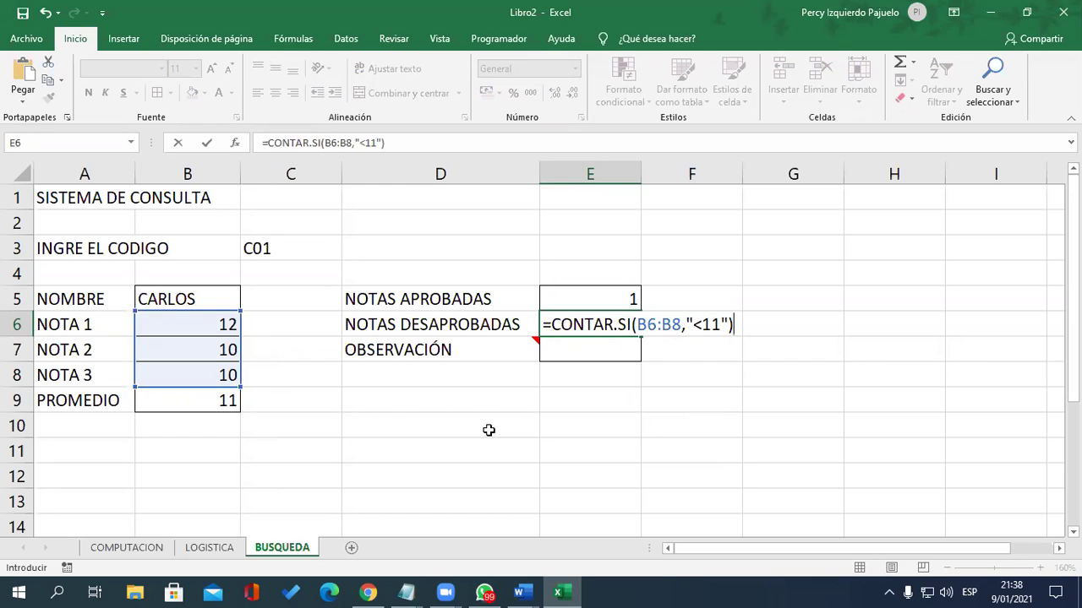
Try <=10 as the E6 criterion, then revert to <11 and commit, showing 2.
left_click(732, 326)
key("Left")
key("BackSpace")
key("BackSpace")
type("=10")
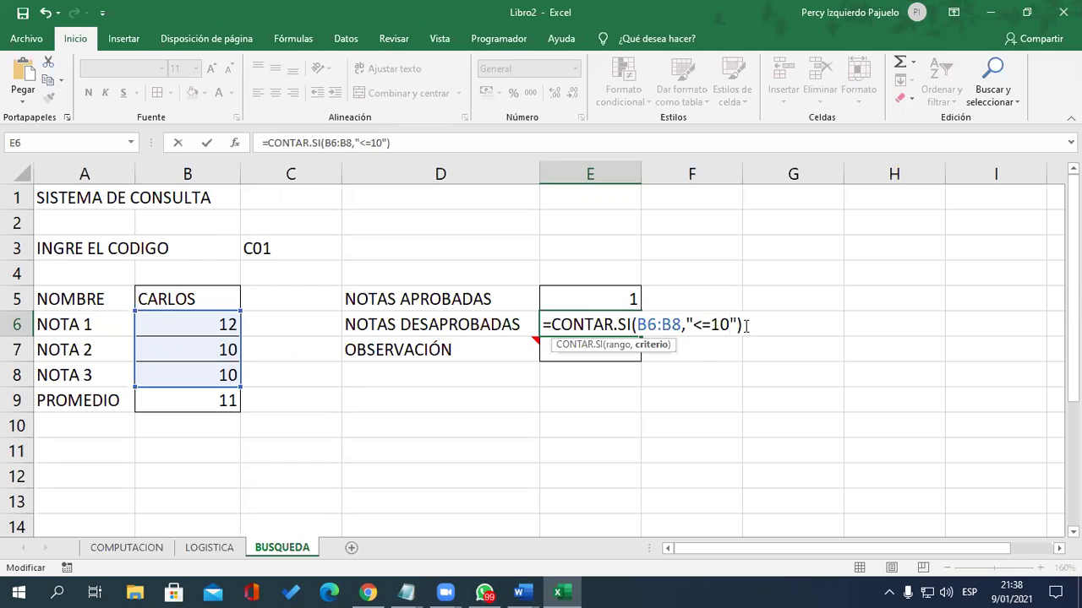
left_click(747, 324)
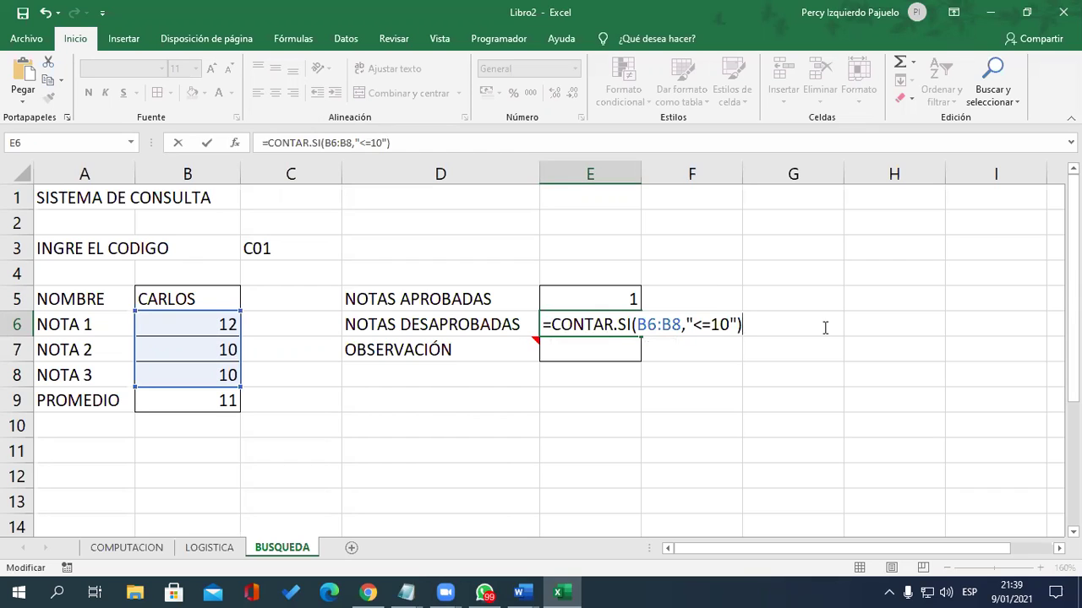
left_click(729, 327)
key("BackSpace")
key("BackSpace")
key("BackSpace")
type("11")
key("BackSpace")
key("BackSpace")
type("=10")
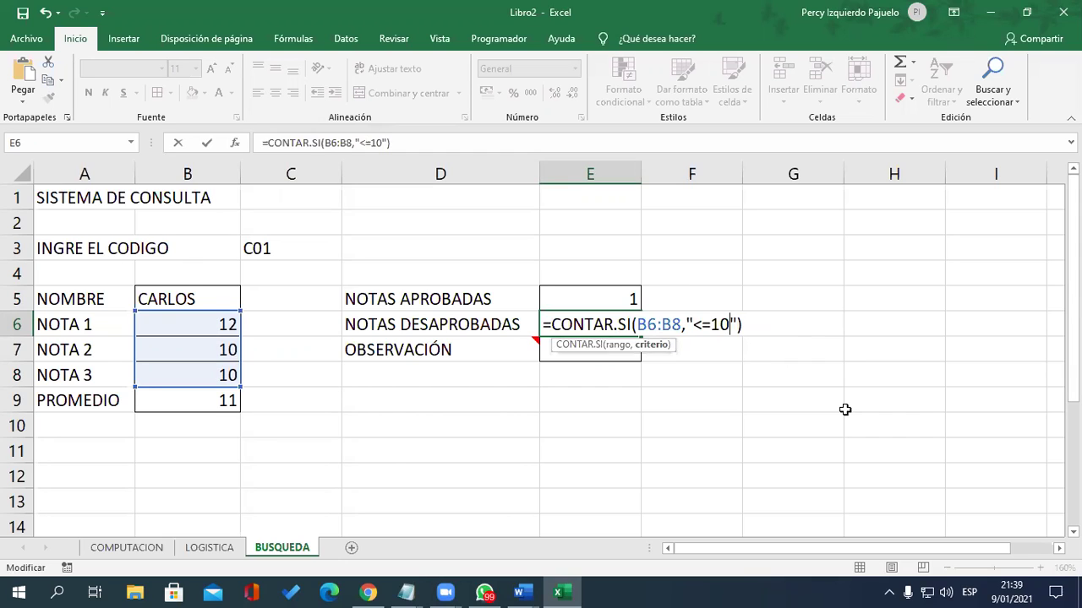
key("BackSpace")
key("BackSpace")
key("BackSpace")
type("11")
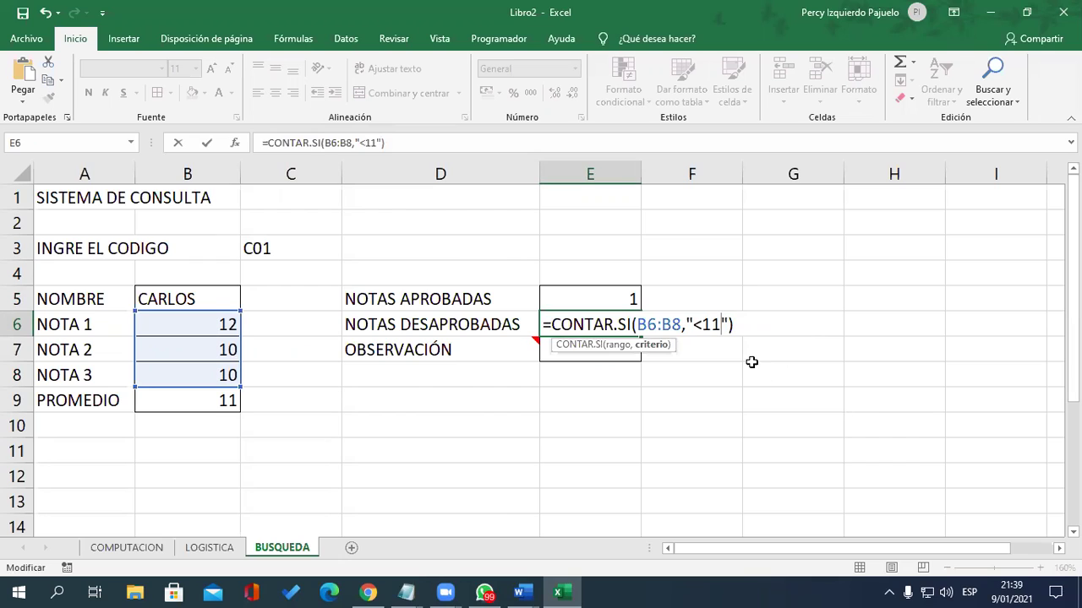
left_click(740, 326)
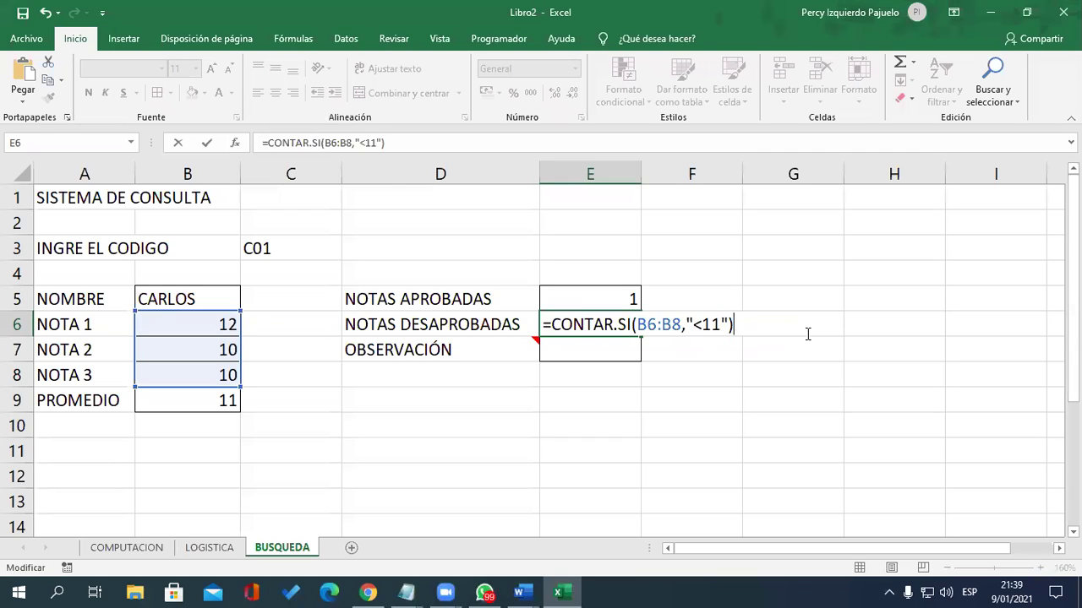
key("Return")
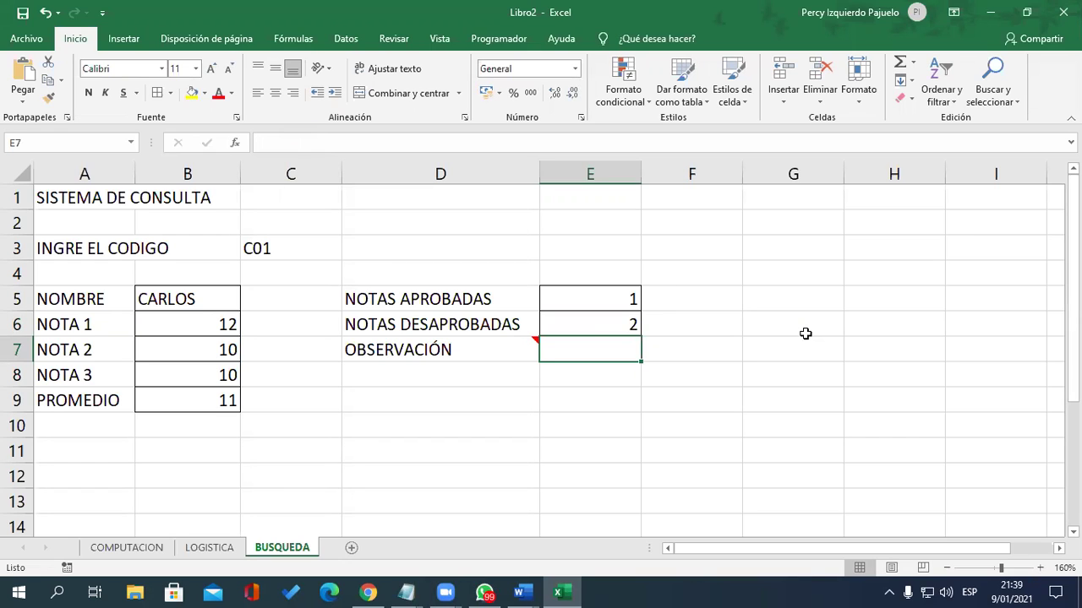
mouse_move(484, 343)
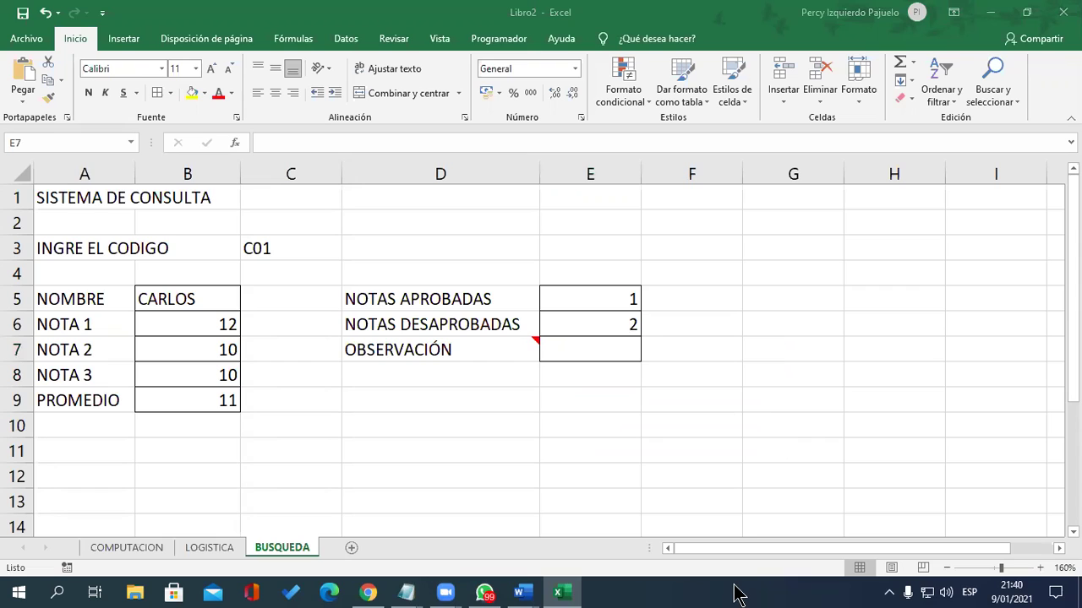
left_click(589, 350)
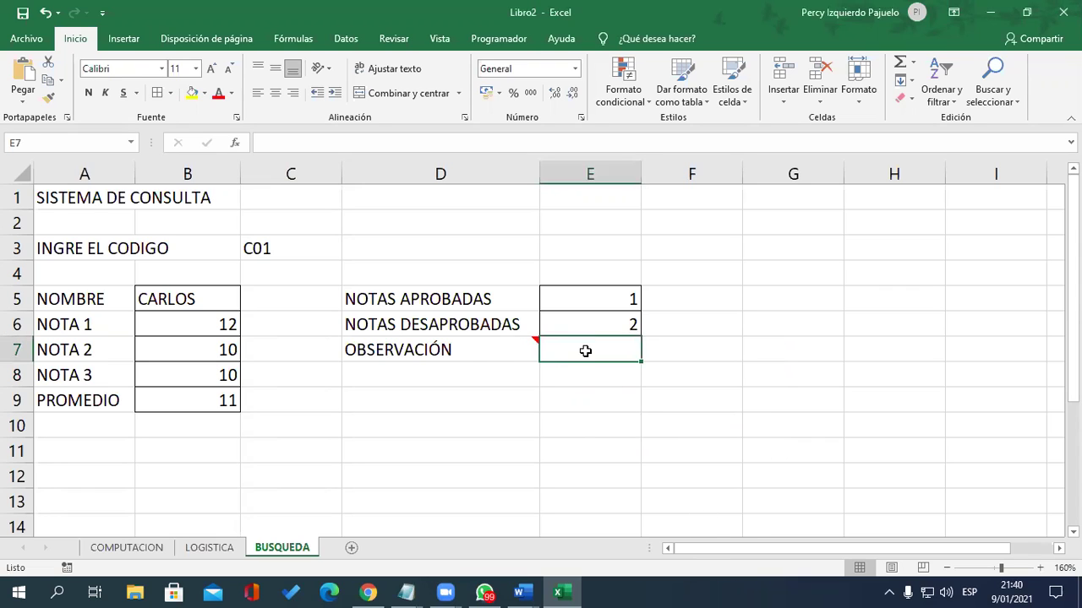
left_click(631, 352)
Enter =SI(B9>10,"Aprobado","Desaprobado") in E7 so the observation shows Aprobado for the 11 average.
type("=SI(")
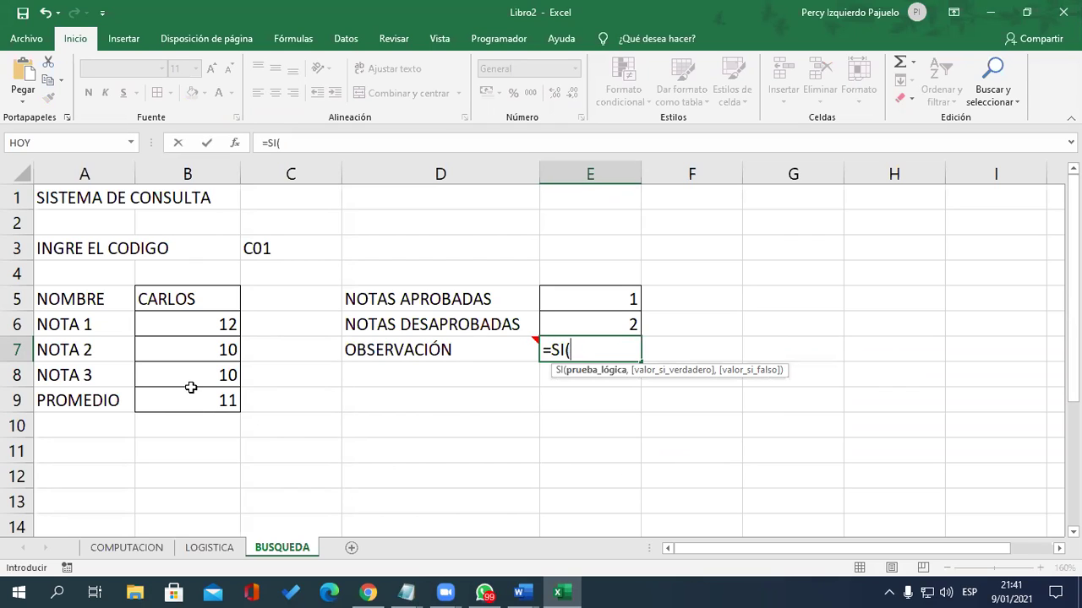
mouse_move(430, 342)
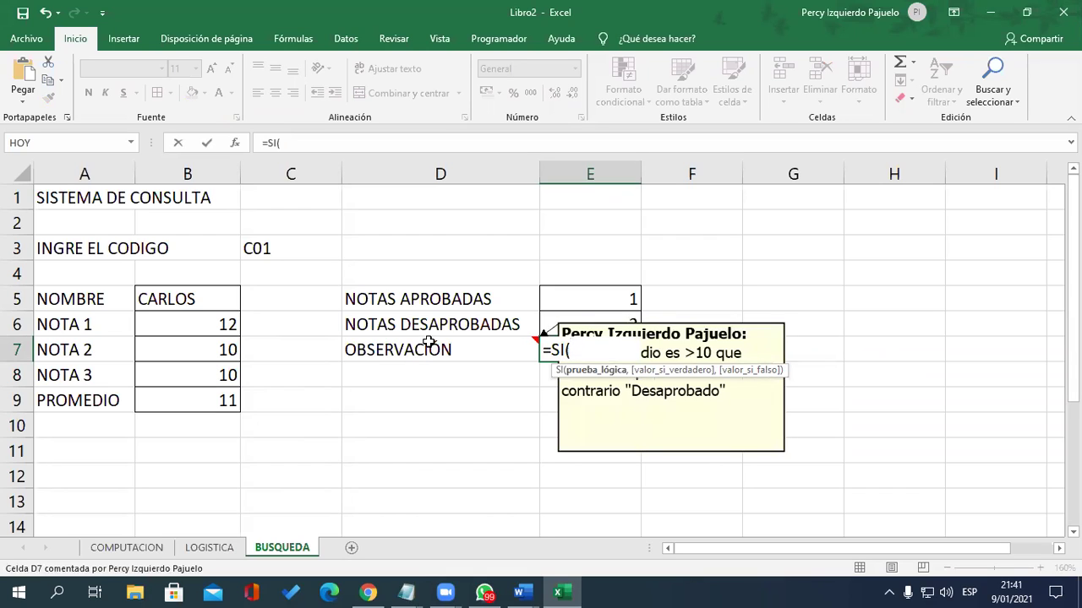
left_click(188, 400)
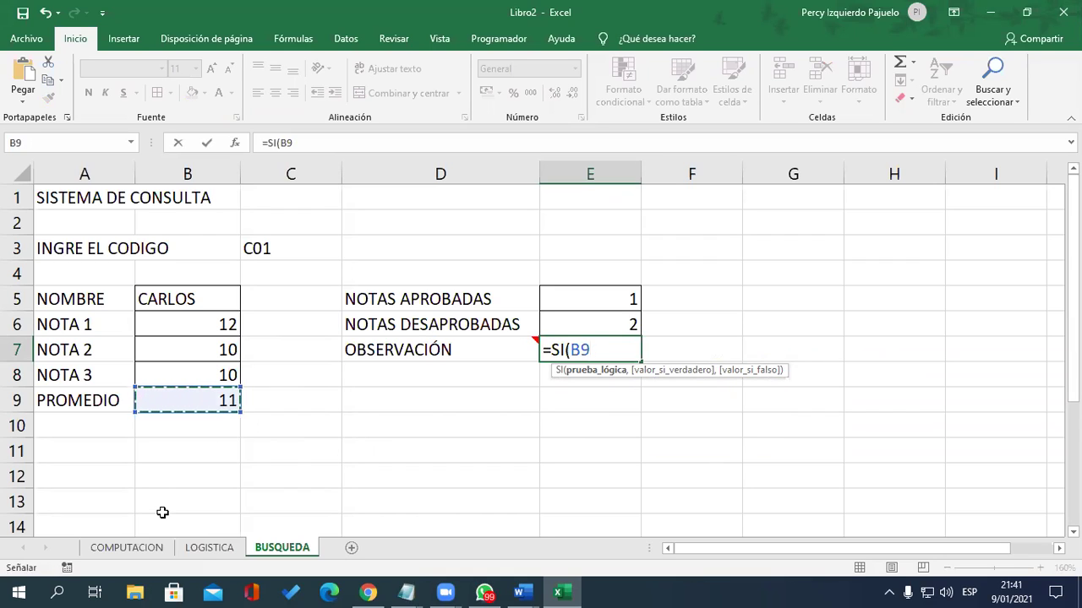
type(">10,")
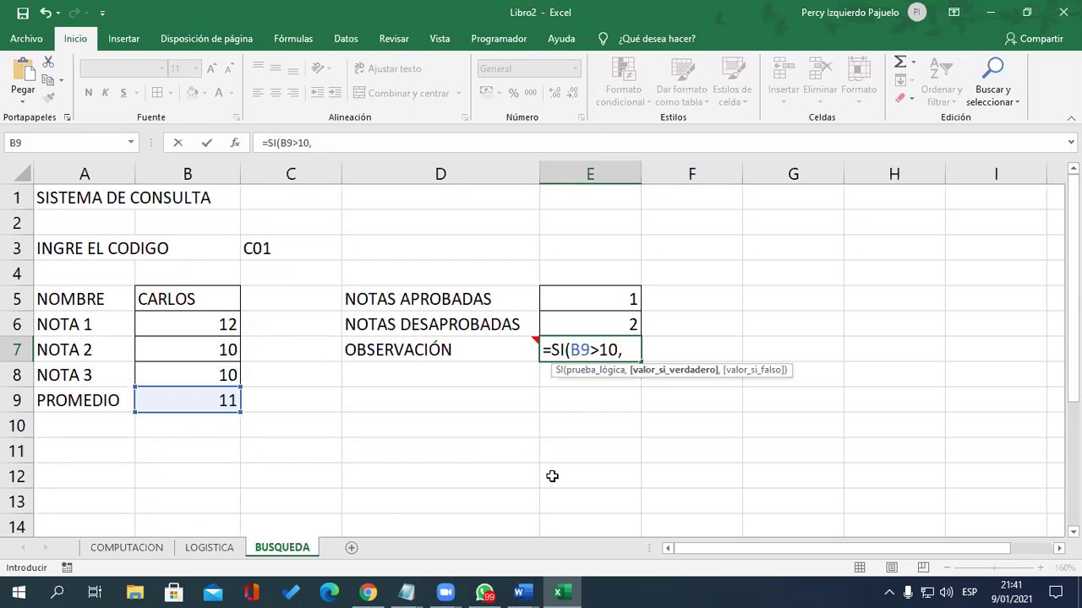
type("\"aPRO")
key("BackSpace")
key("BackSpace")
key("BackSpace")
key("BackSpace")
type("Aprobado\"")
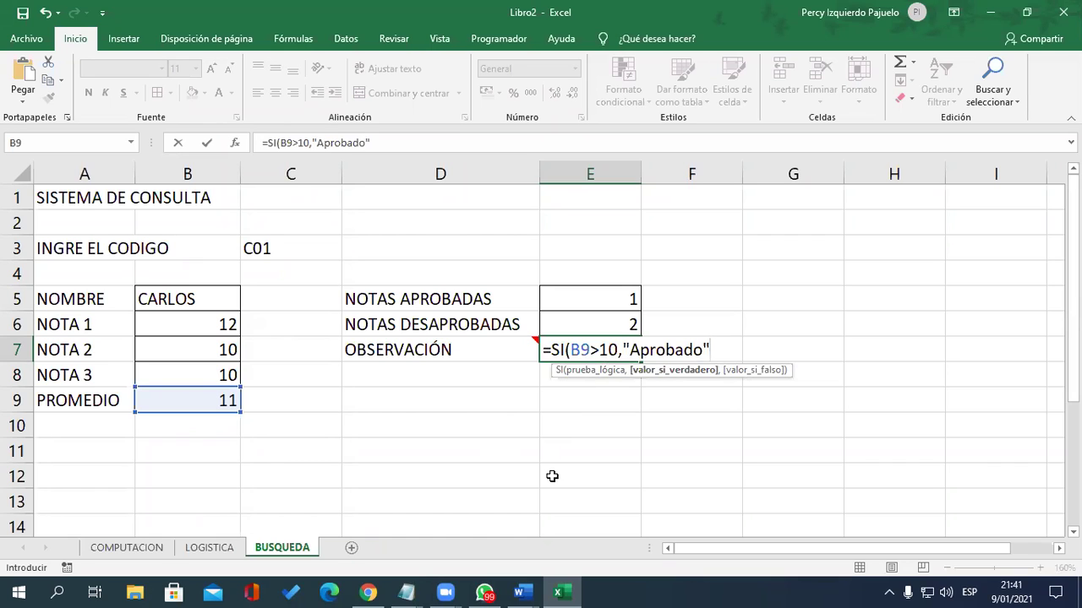
type(",")
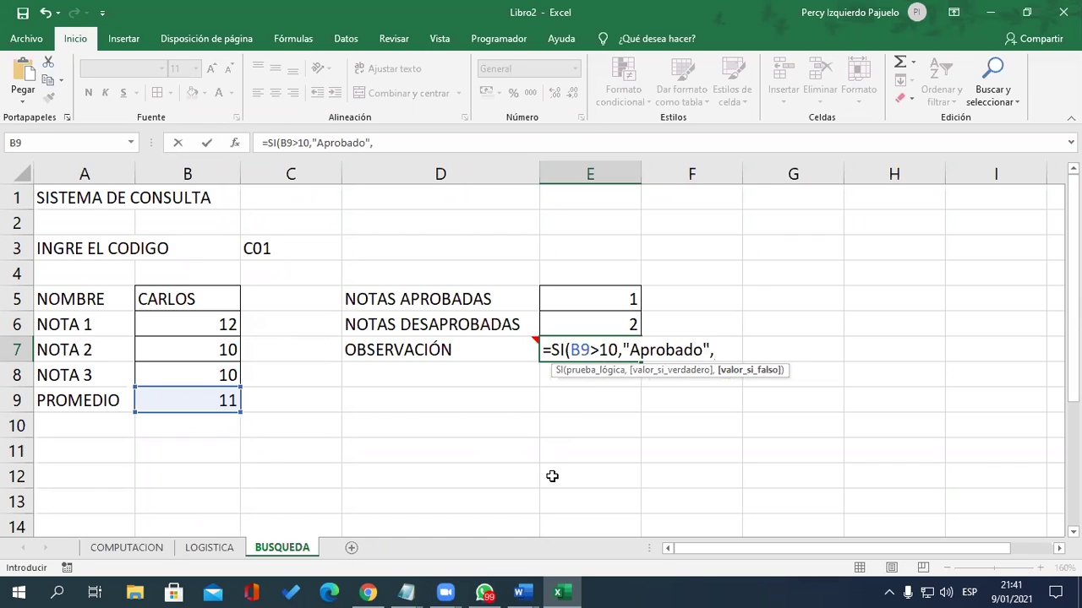
type("\"Desaprobado\")")
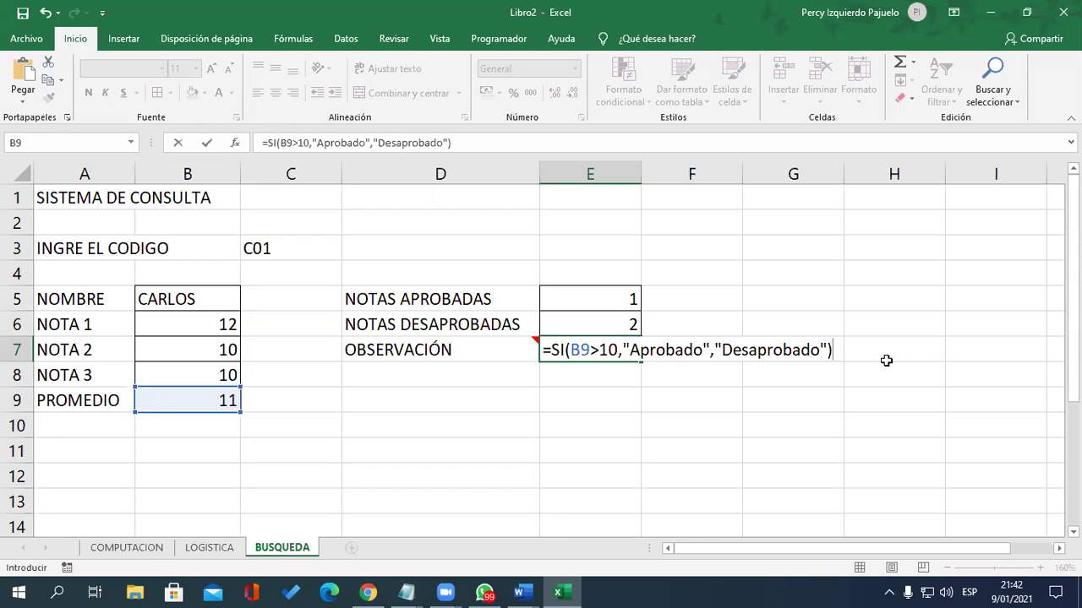
left_click(839, 350)
key("Return")
Review the NOTA 1 lookup formula in B6 without changing it.
key("Left")
key("Left")
key("Left")
key("Up")
key("Up")
key("Down")
key("Up")
key("F2")
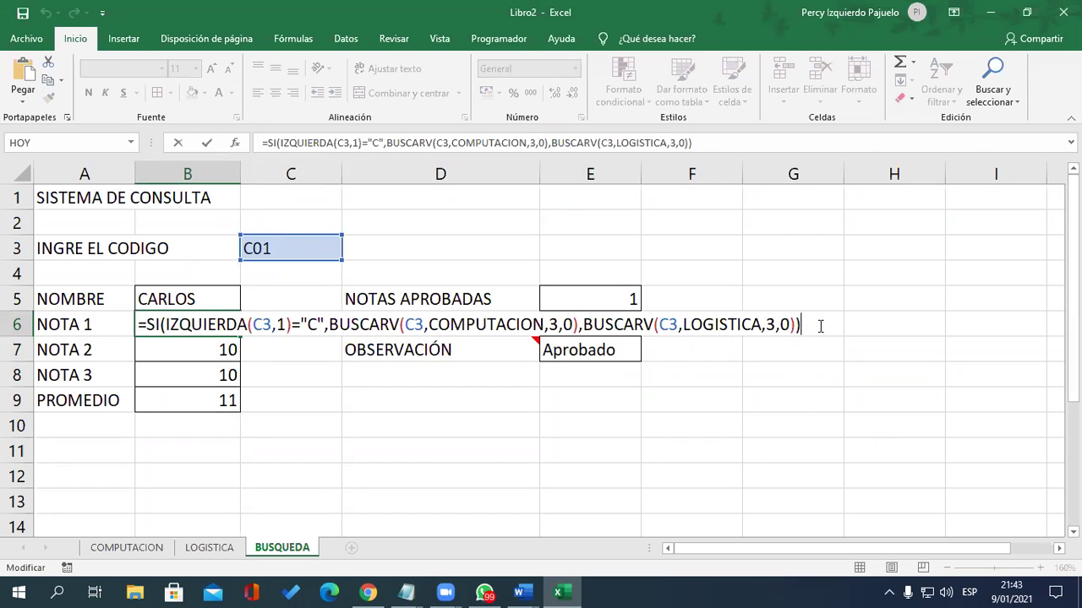
key("Return")
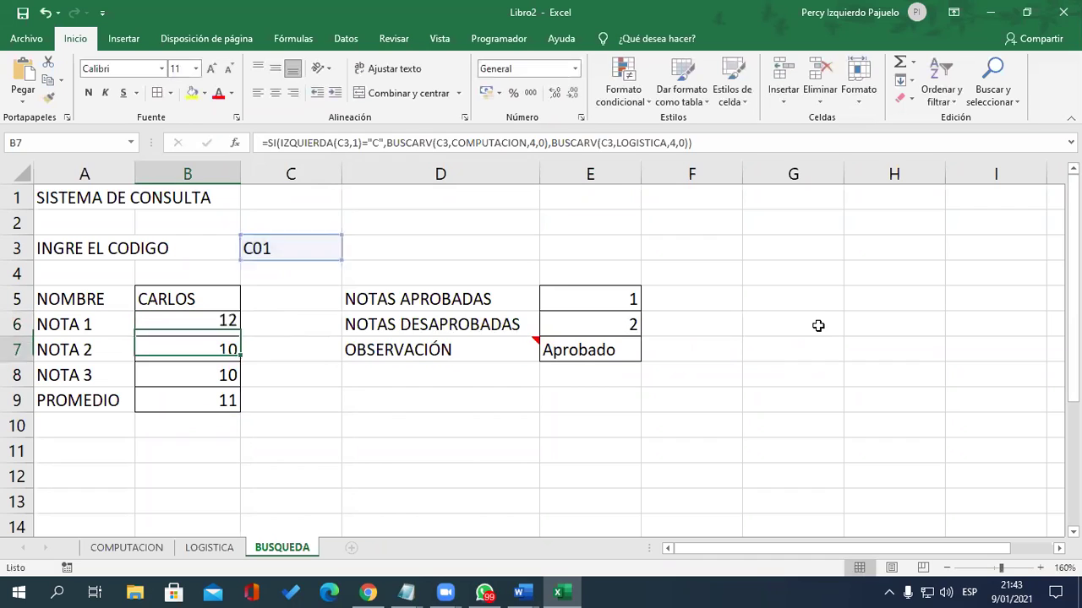
Show the NOTA 3 lookup formula in B8 for review.
key("Down")
key("Down")
key("Up")
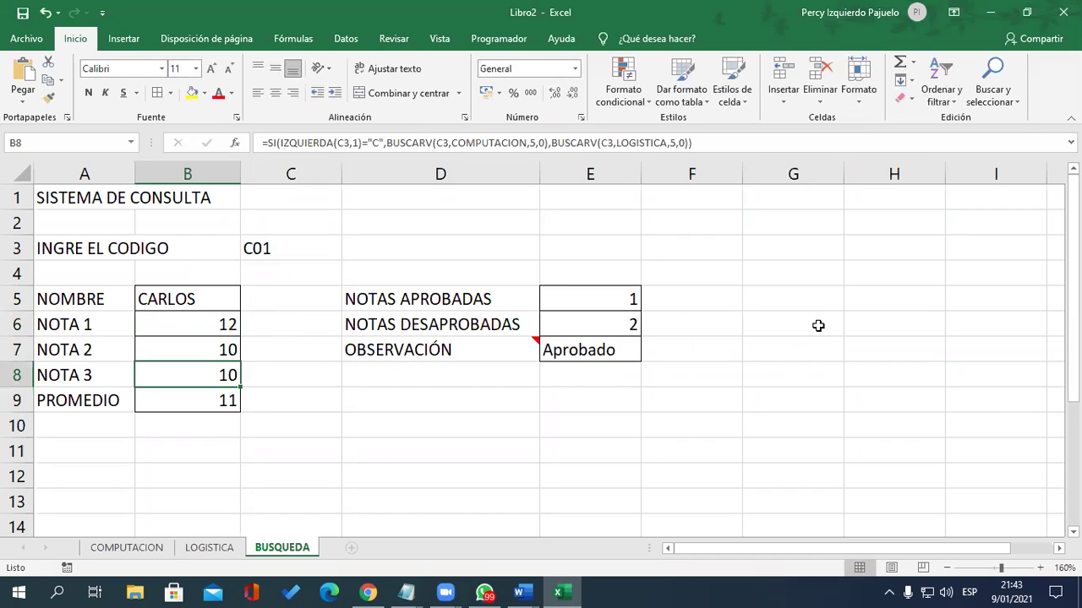
key("F2")
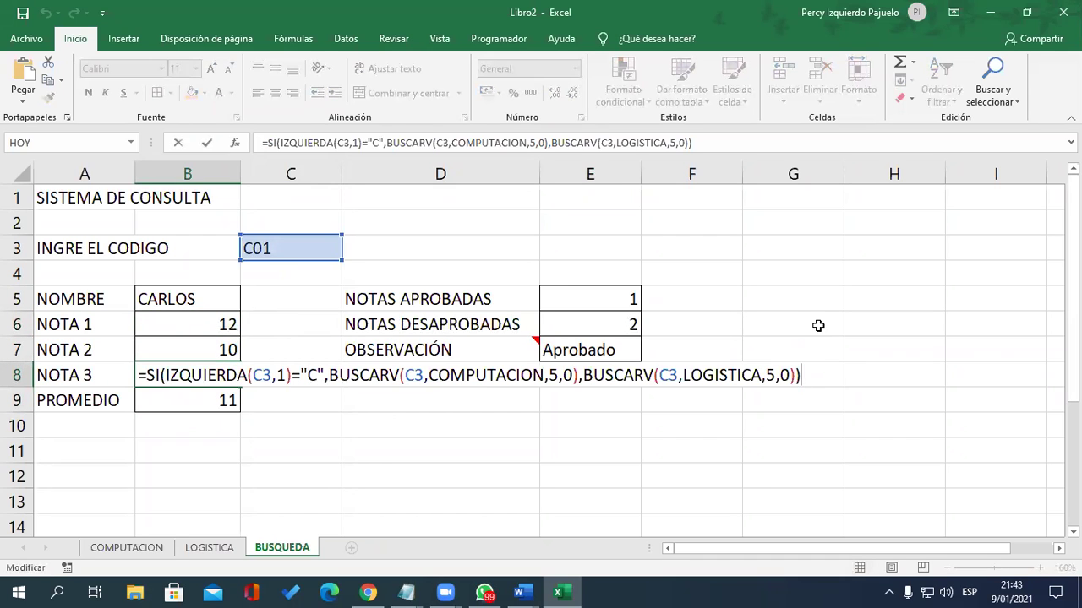